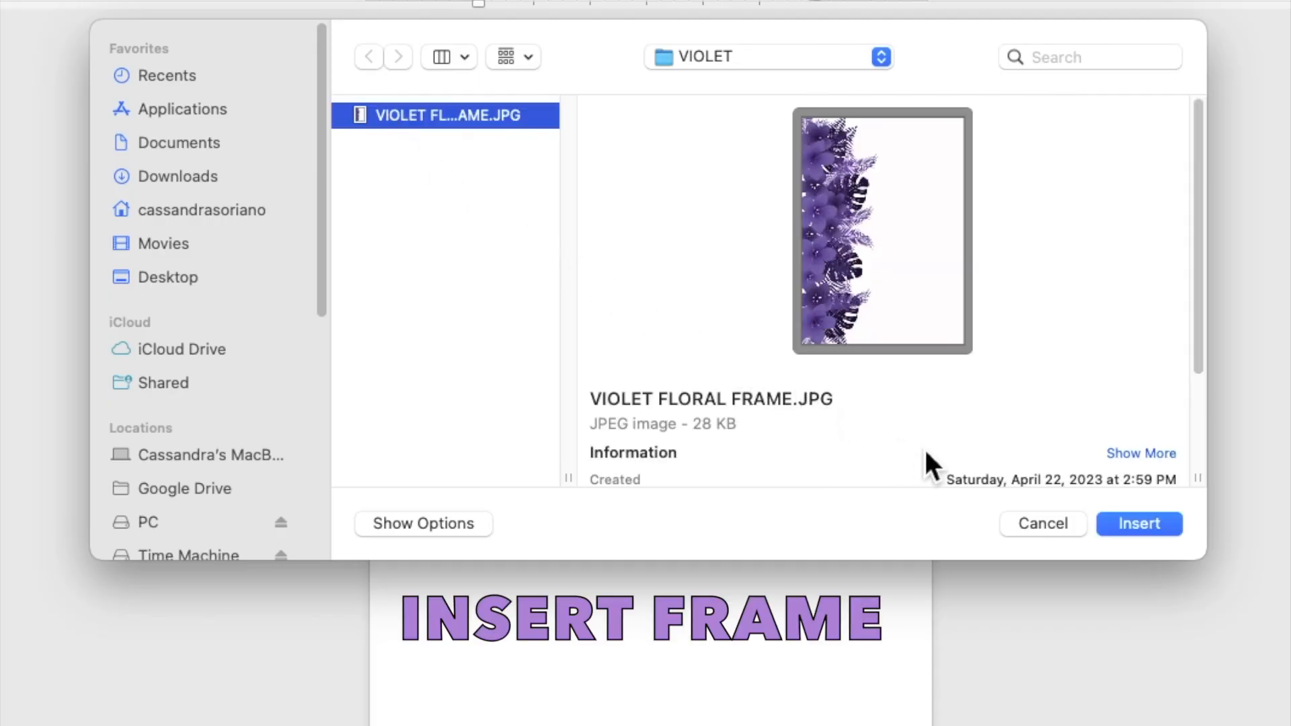
# Step: Insert the violet floral frame picture and set its text wrapping to Behind Text
pyautogui.click(1132, 527)
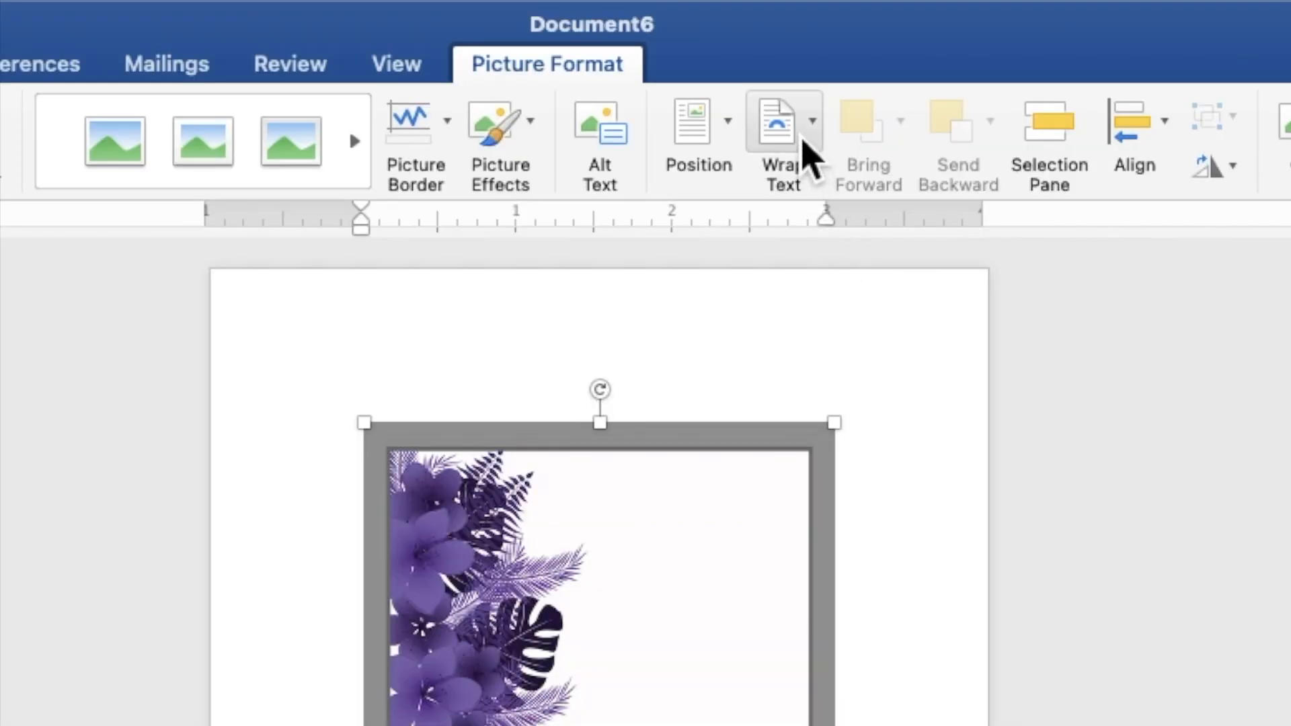
pyautogui.click(802, 150)
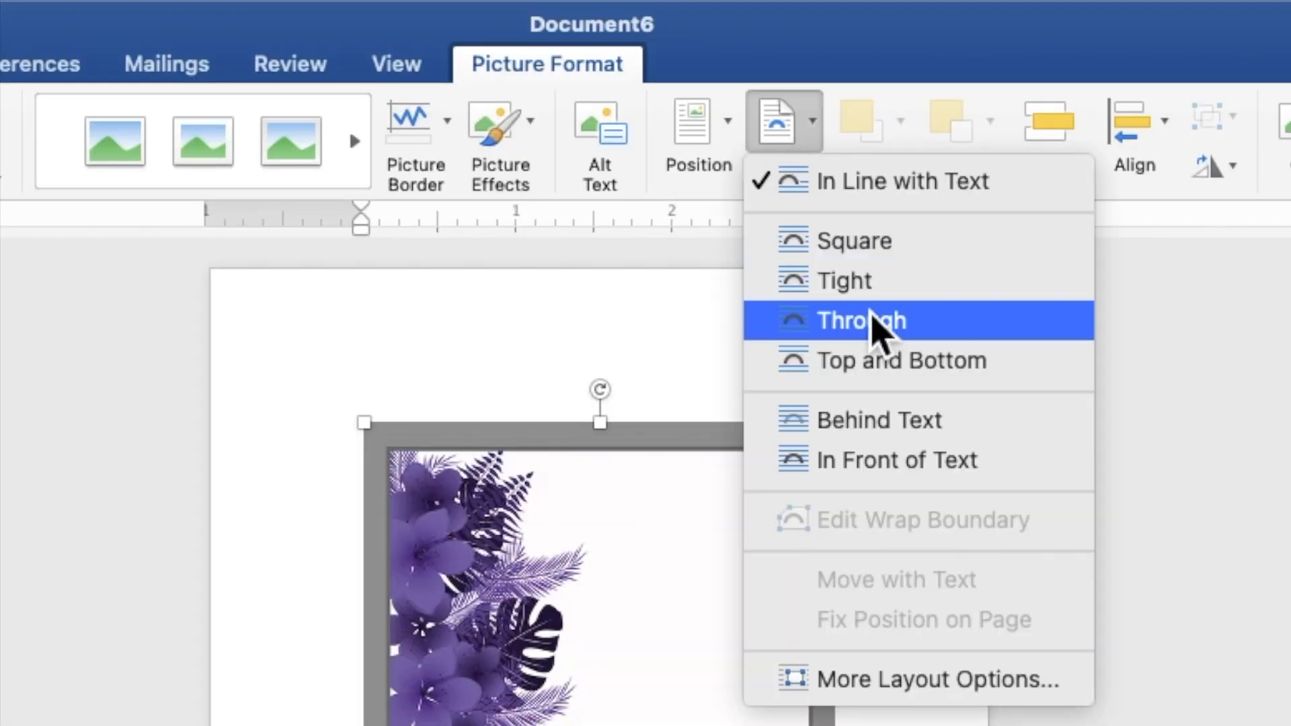
pyautogui.click(910, 424)
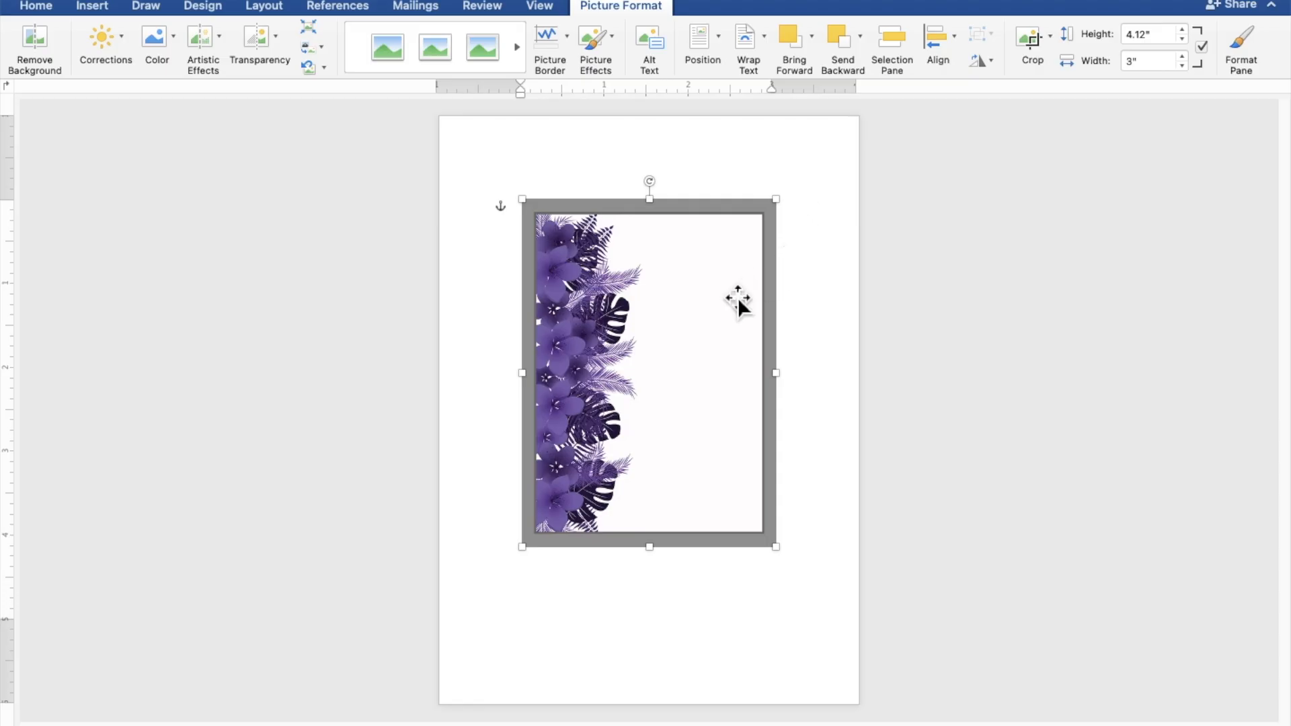
# Step: Move and enlarge the floral frame to about 7.61" by 5.54" so it bleeds off the page edges
pyautogui.moveTo(708, 327); pyautogui.dragTo(608, 224)
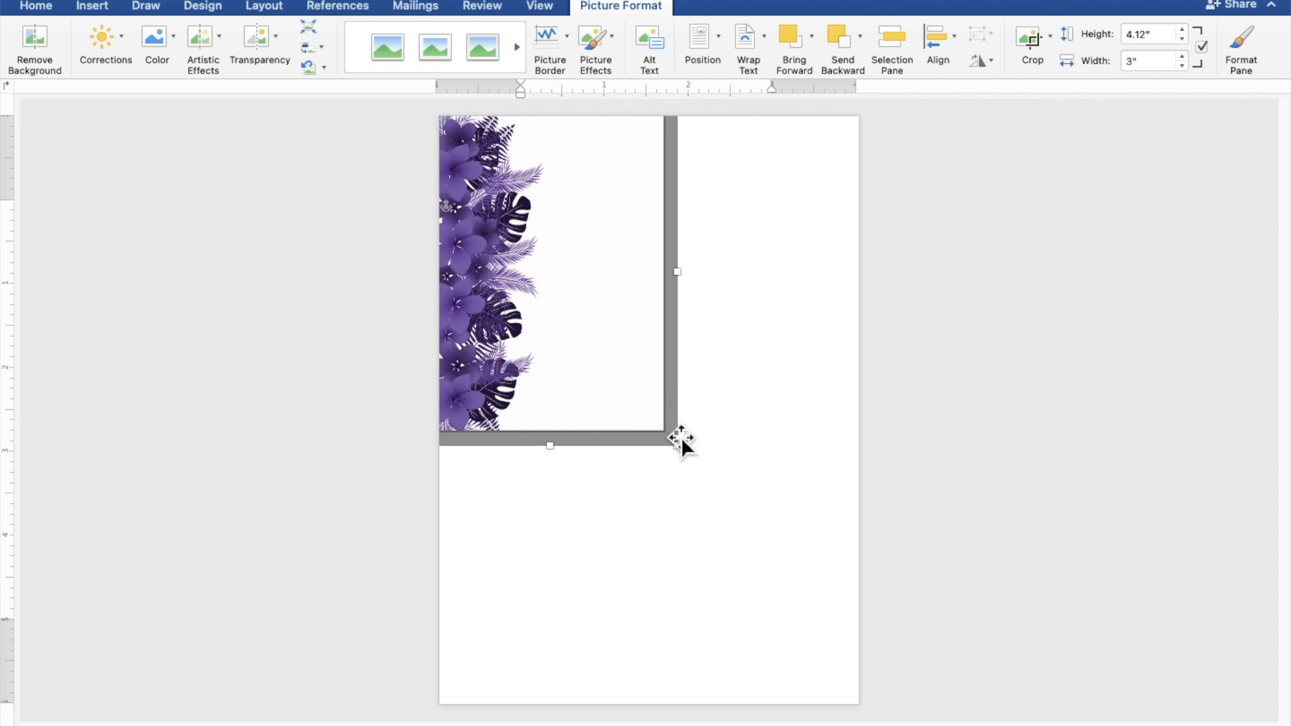
pyautogui.moveTo(690, 460); pyautogui.dragTo(859, 706)
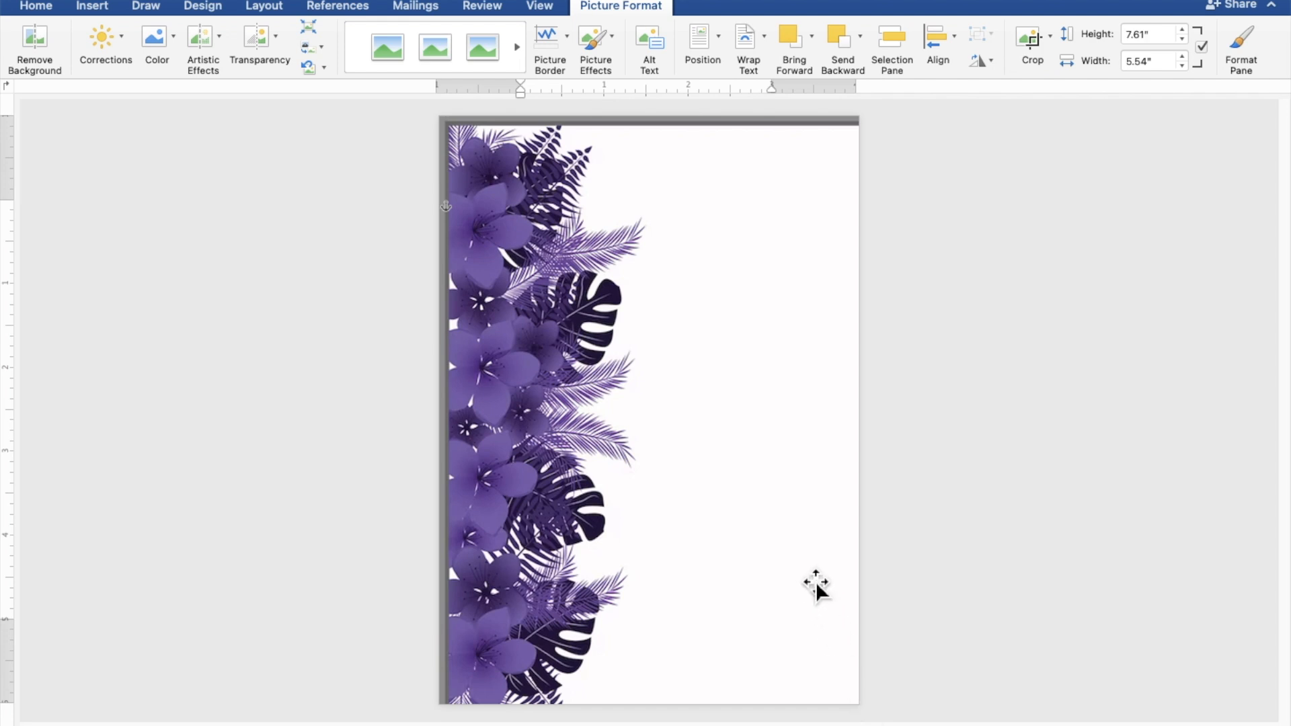
pyautogui.moveTo(815, 582); pyautogui.dragTo(810, 576)
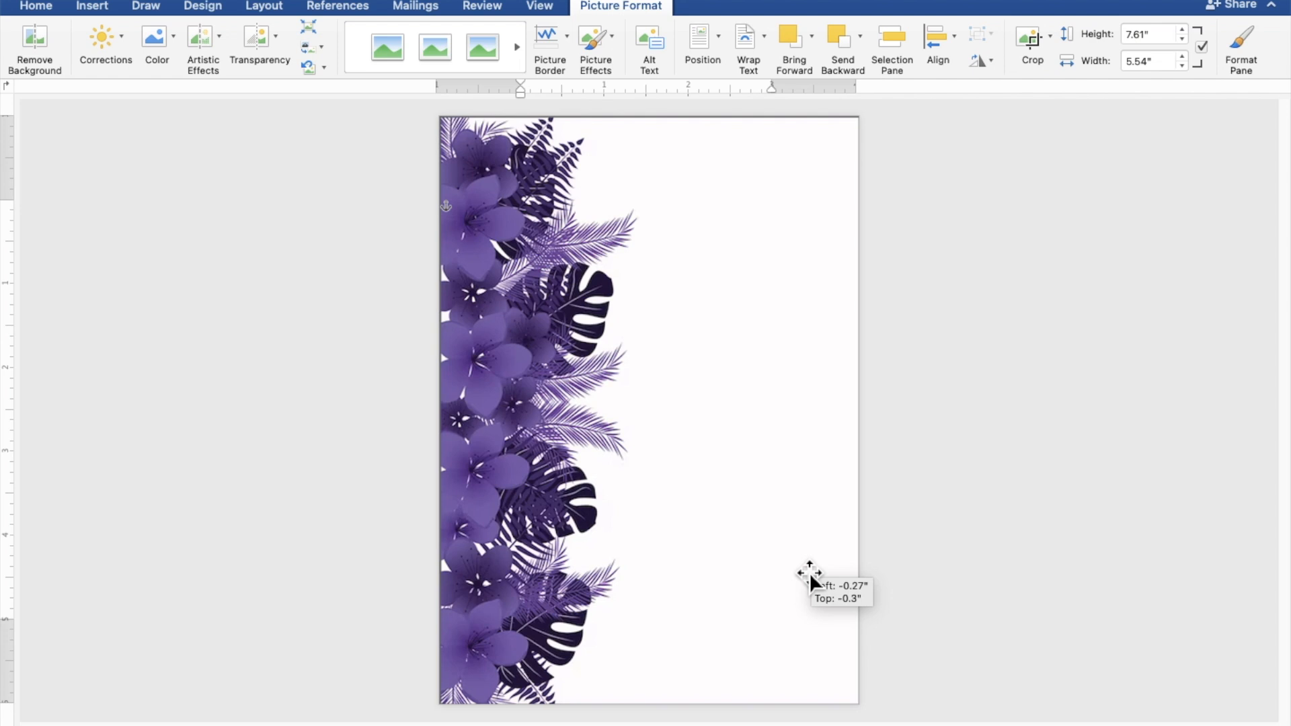
pyautogui.moveTo(810, 577); pyautogui.dragTo(810, 578)
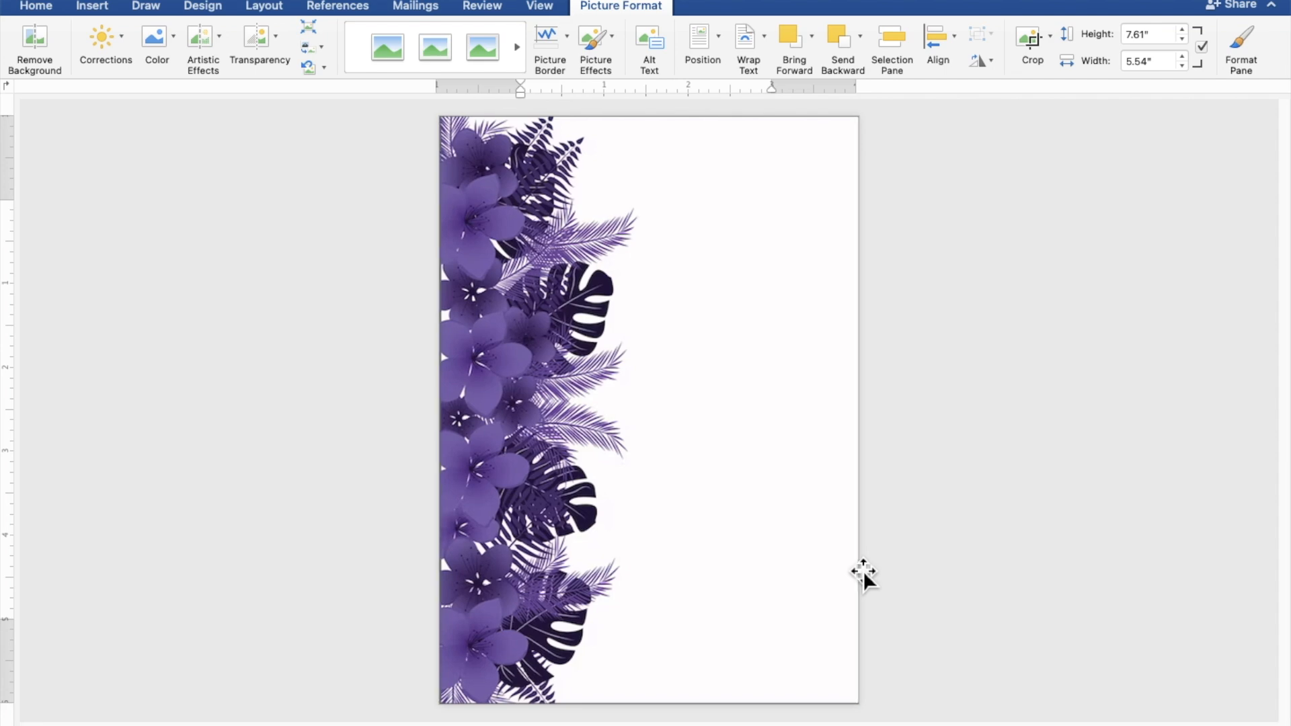
pyautogui.click(1099, 539)
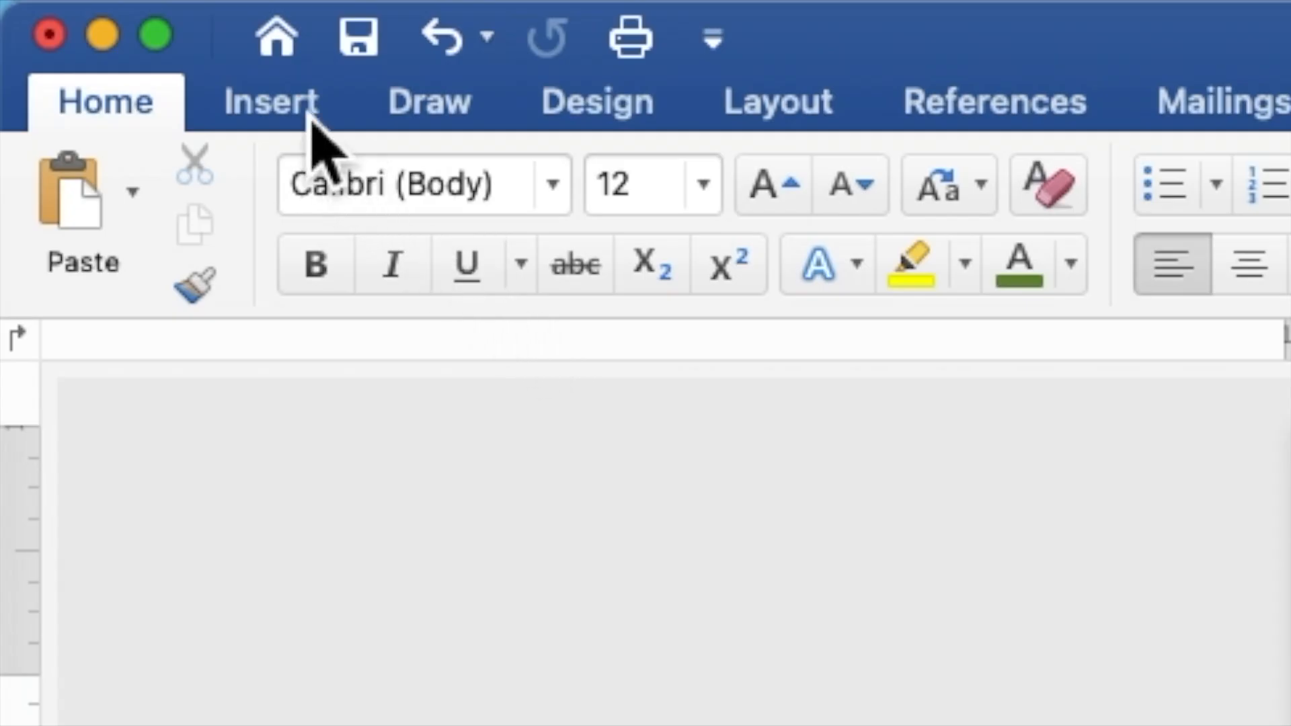
# Step: Draw a large rectangle, about 4.71" by 3.94", over the right side of the page
pyautogui.click(311, 115)
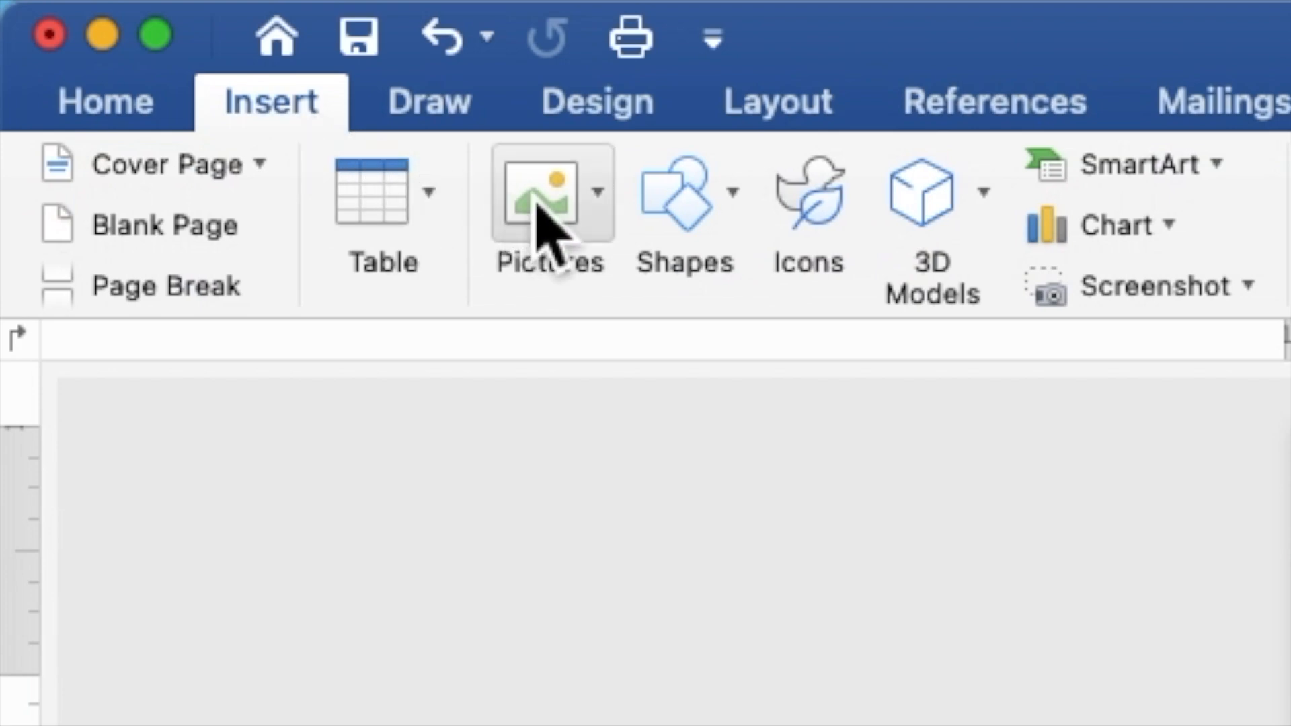
pyautogui.click(686, 220)
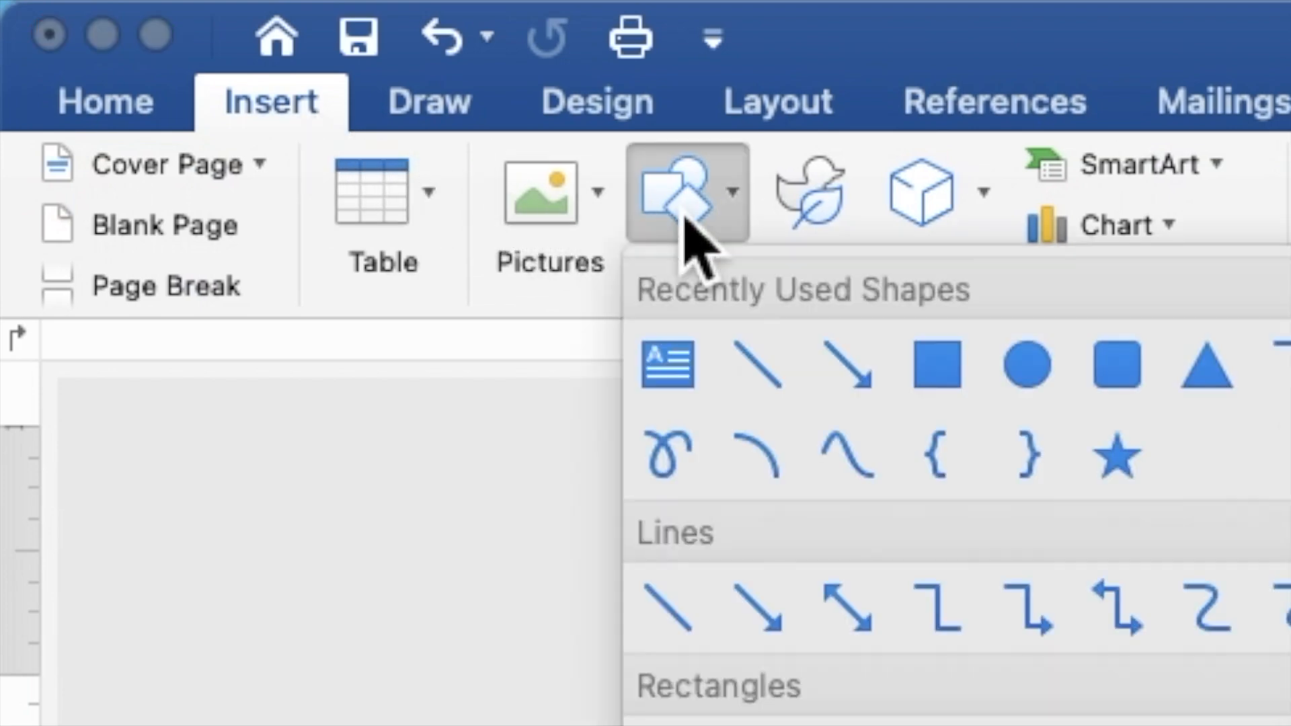
pyautogui.click(954, 375)
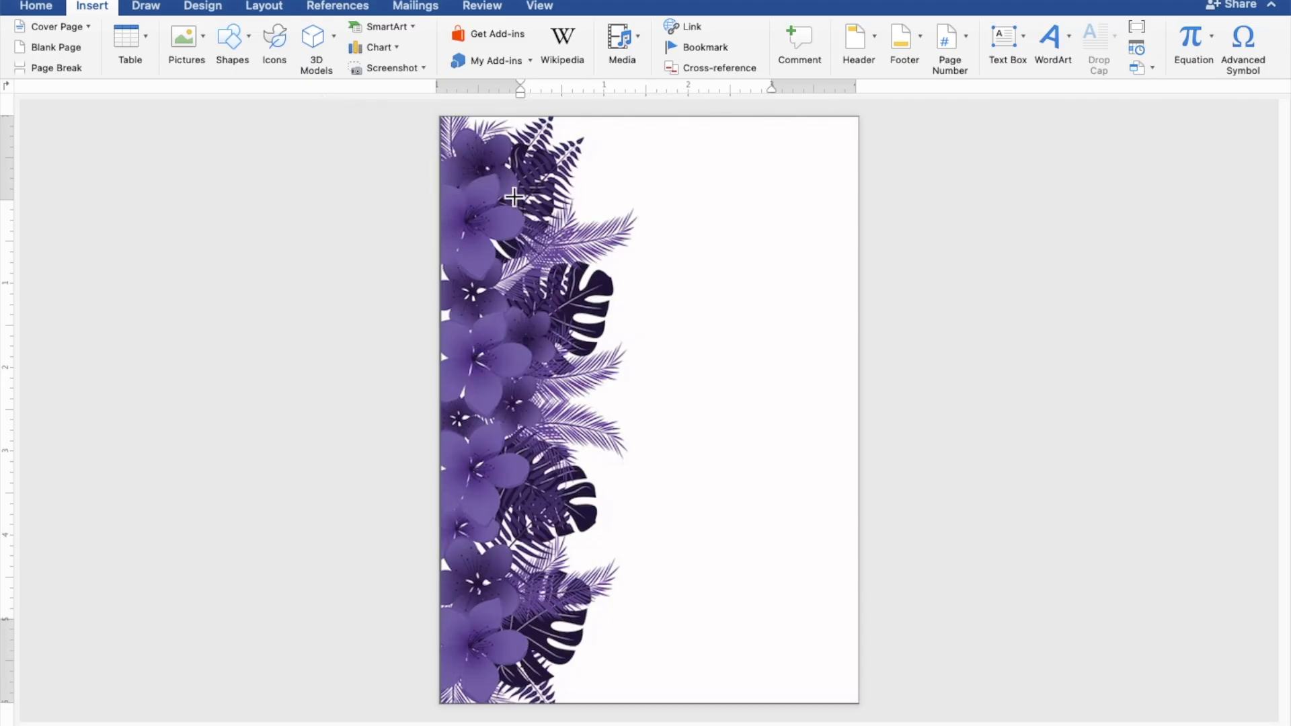
pyautogui.moveTo(517, 193)
pyautogui.mouseDown()
pyautogui.moveTo(540, 361)
pyautogui.moveTo(583, 513)
pyautogui.moveTo(726, 585)
pyautogui.moveTo(860, 599)
pyautogui.mouseUp()
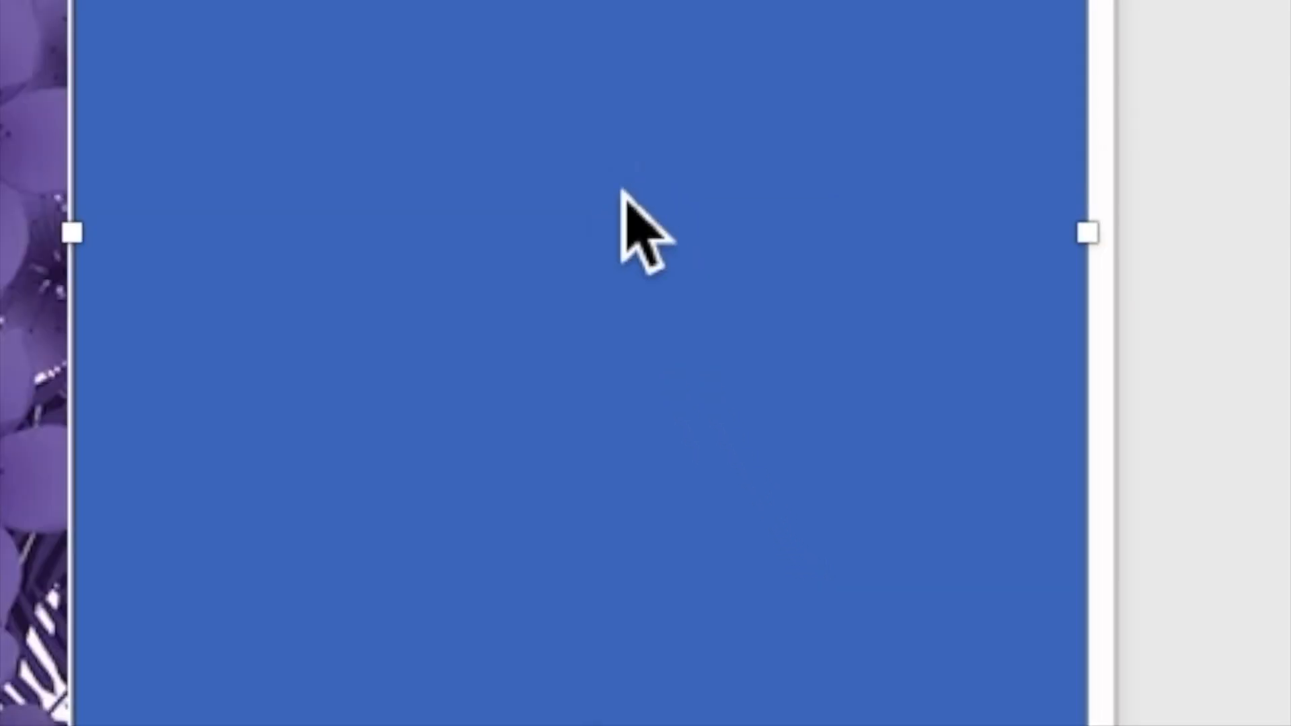
pyautogui.rightClick(698, 373)
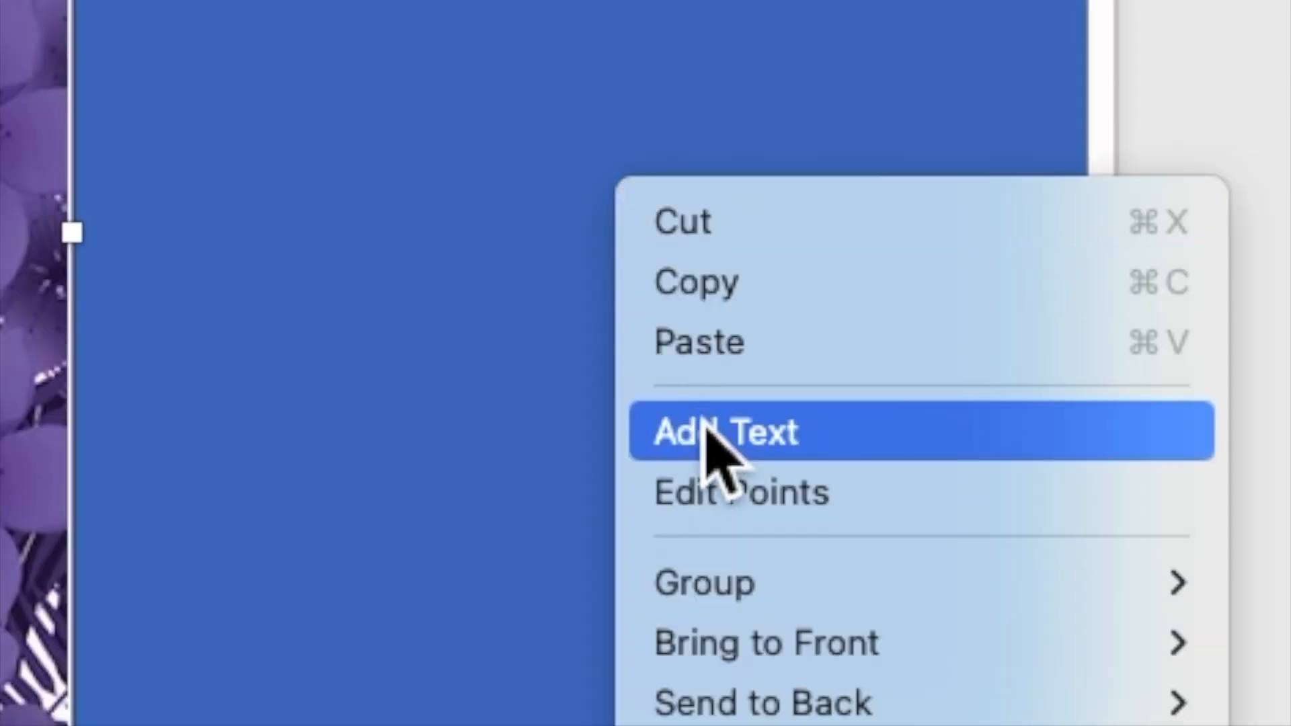
# Step: Type the heading 'TOGETHER WITH THEIR FAMILIES' inside the rectangle, followed by a new line
pyautogui.click(706, 434)
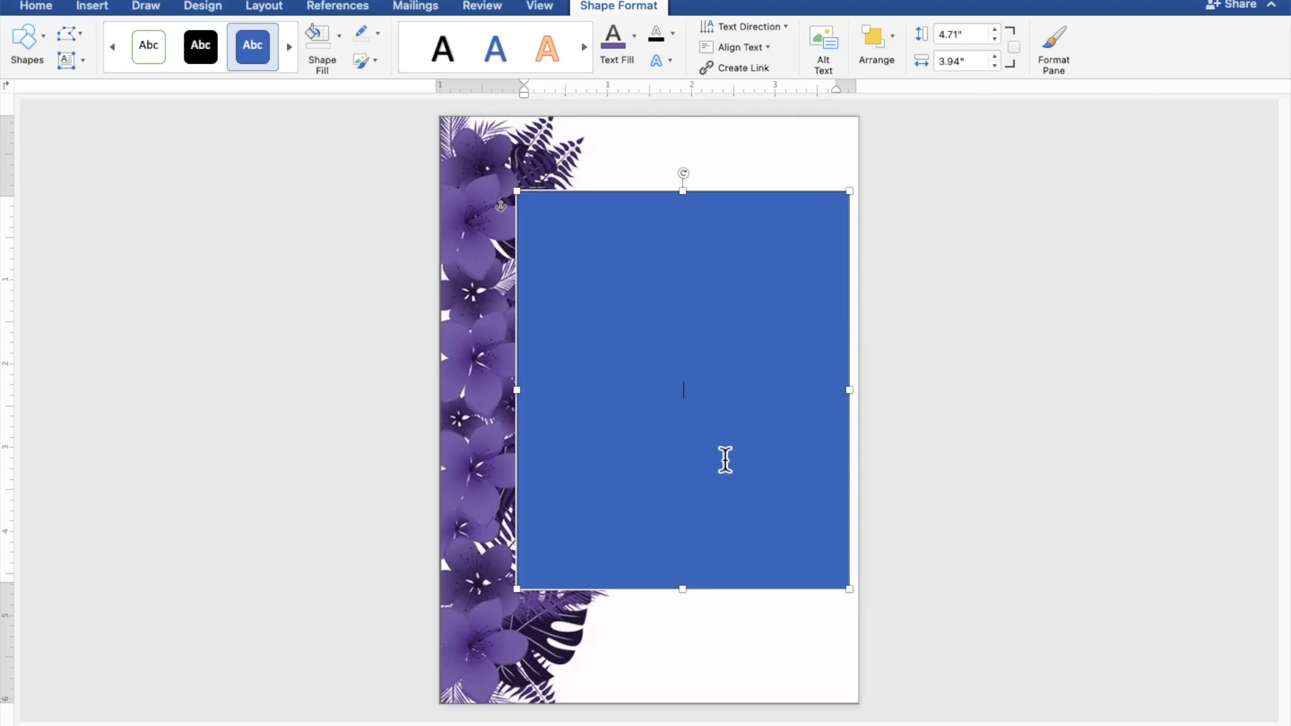
pyautogui.scroll(5, 725, 460)
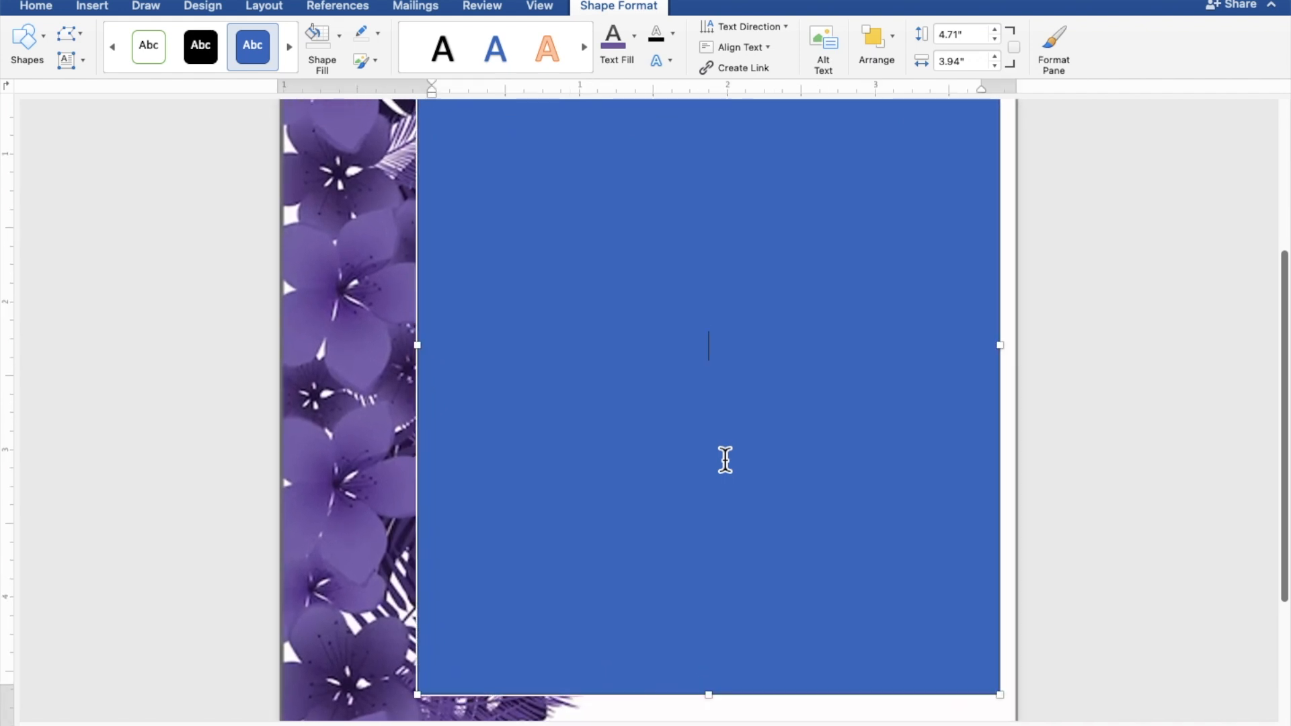
pyautogui.scroll(1, 725, 460)
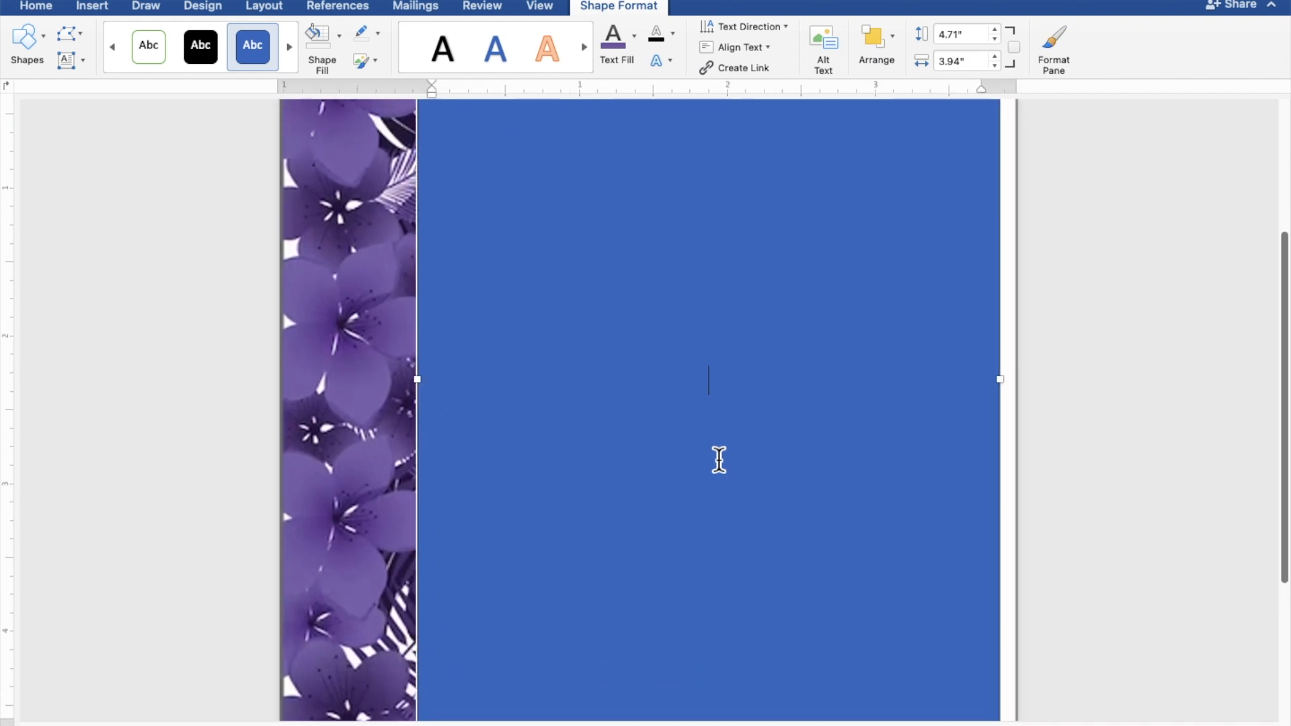
pyautogui.write('TOGETH')
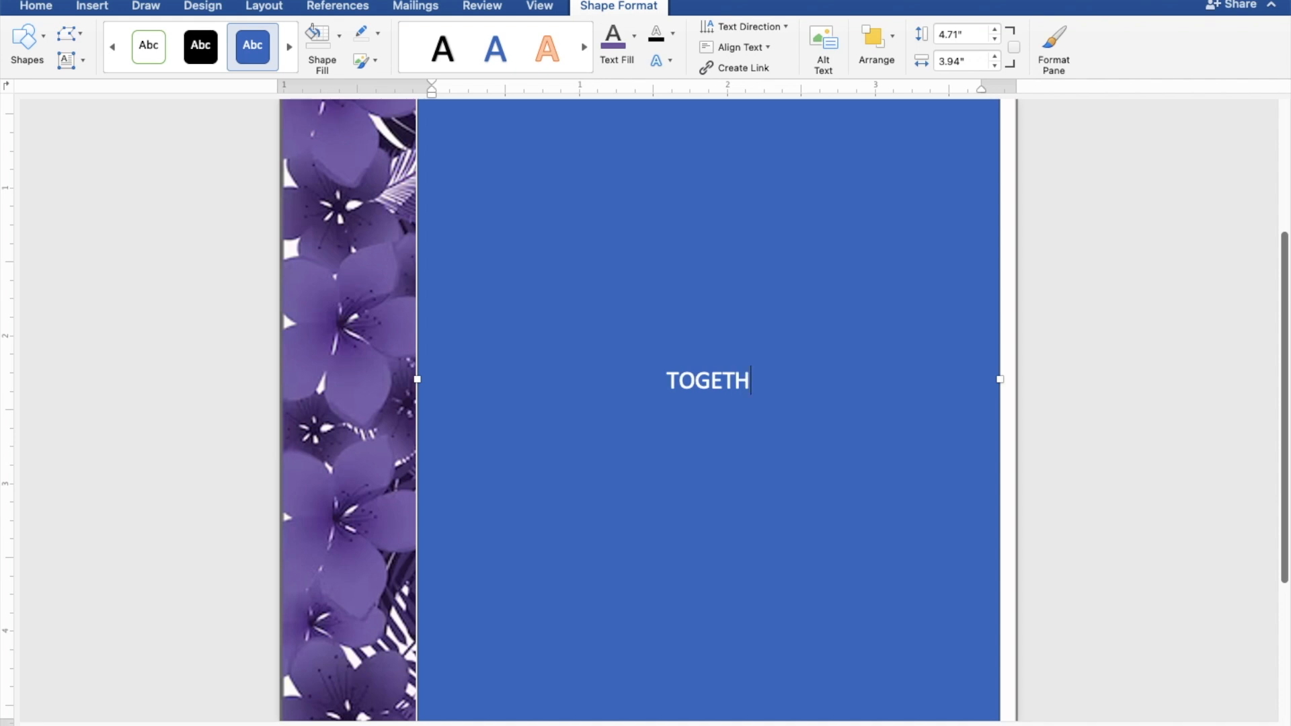
pyautogui.write('ER W')
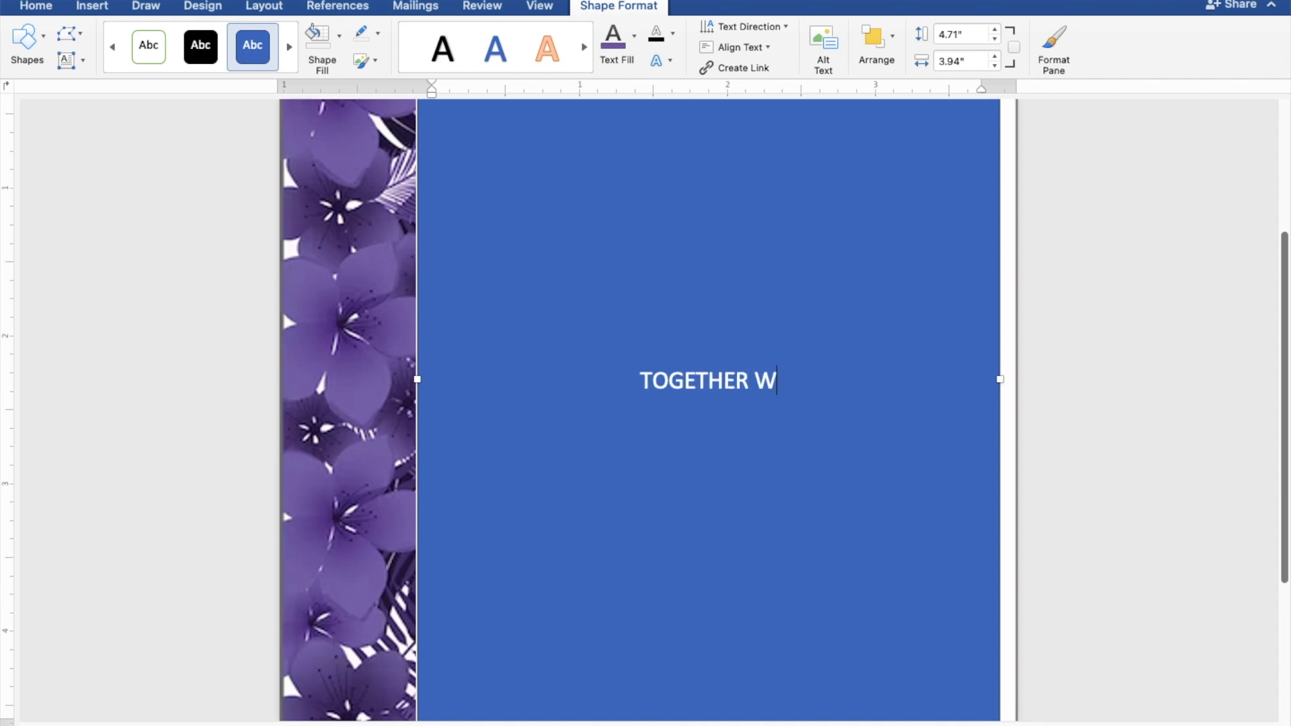
pyautogui.write('ITH ')
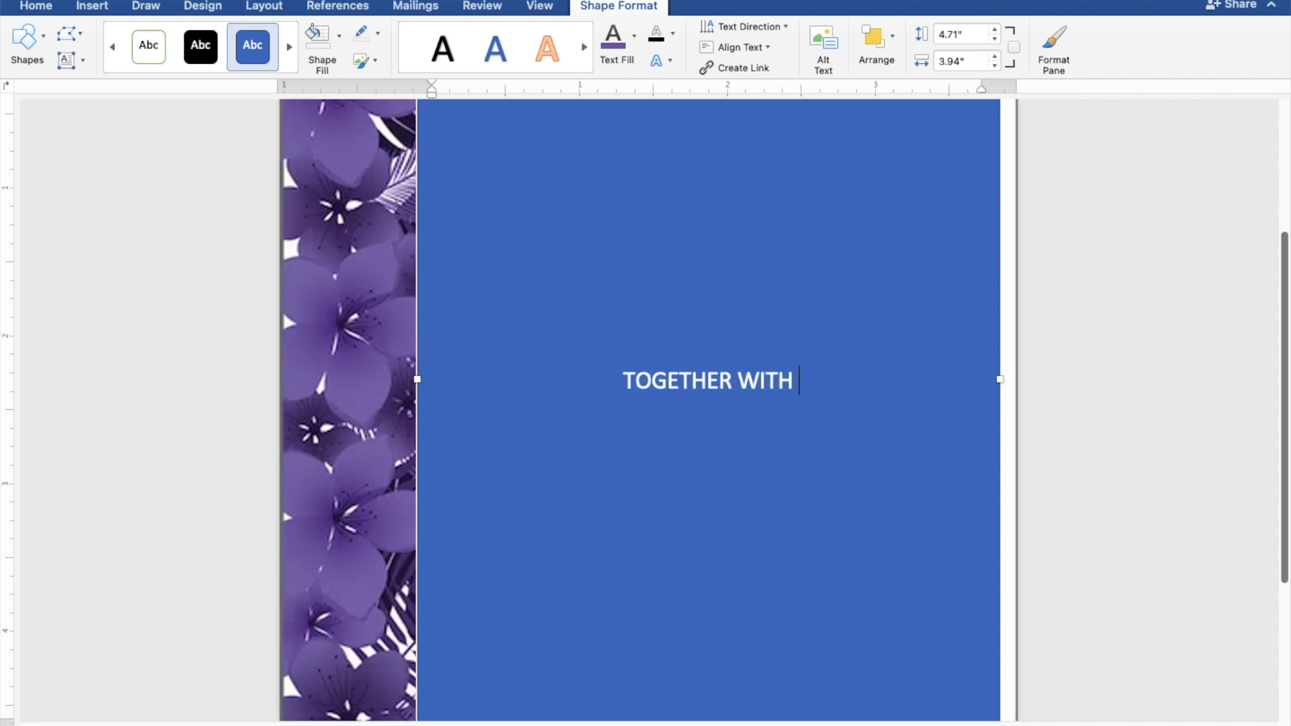
pyautogui.write('THE')
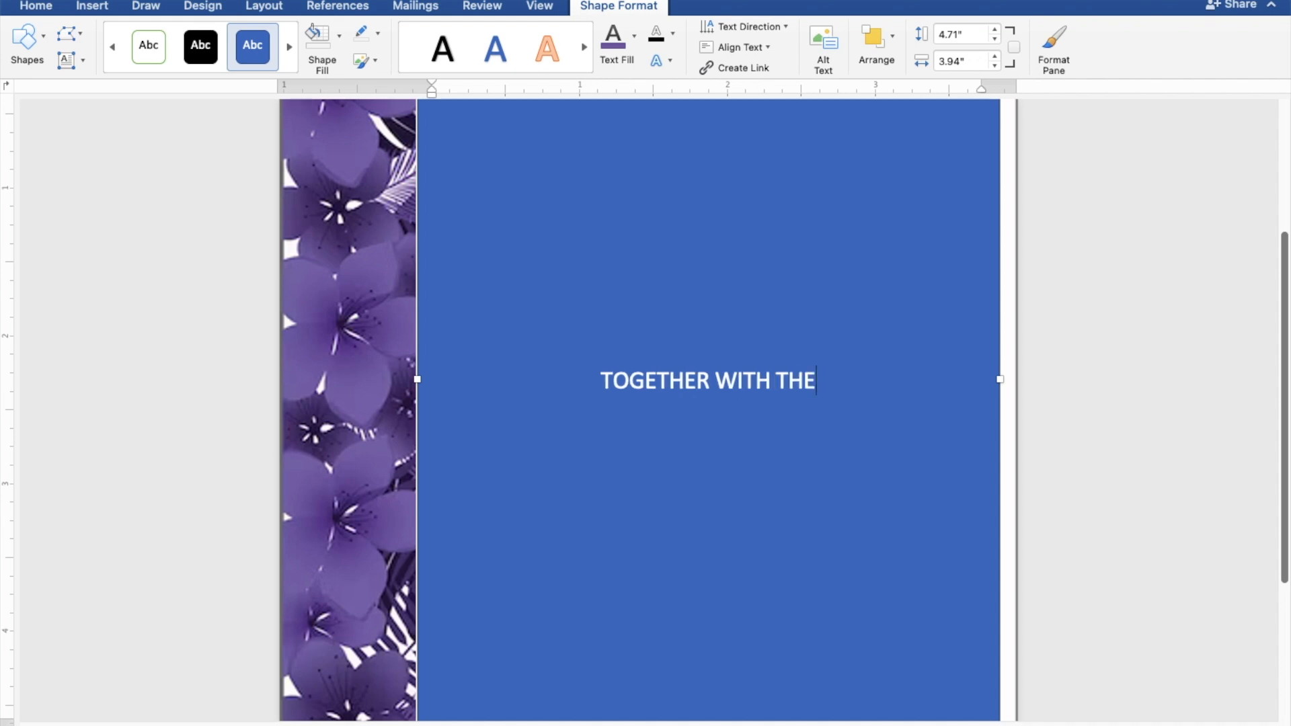
pyautogui.write('IR F')
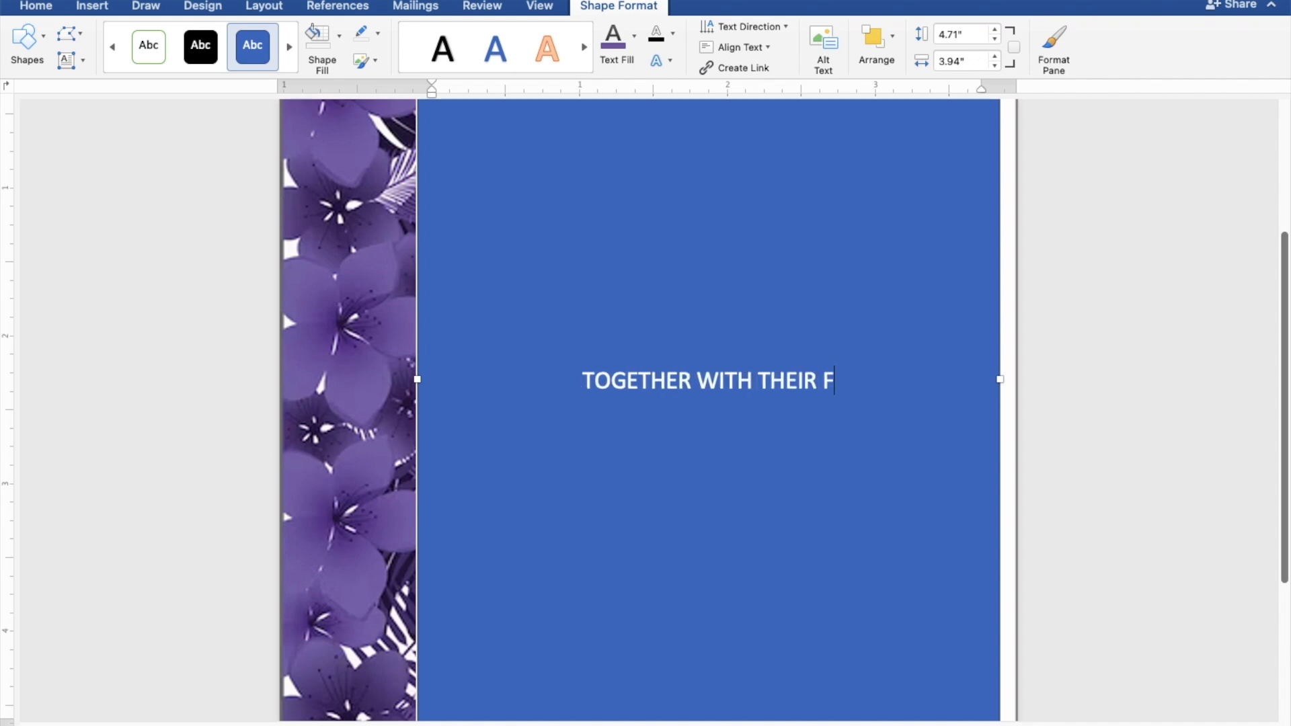
pyautogui.write('AMILIES')
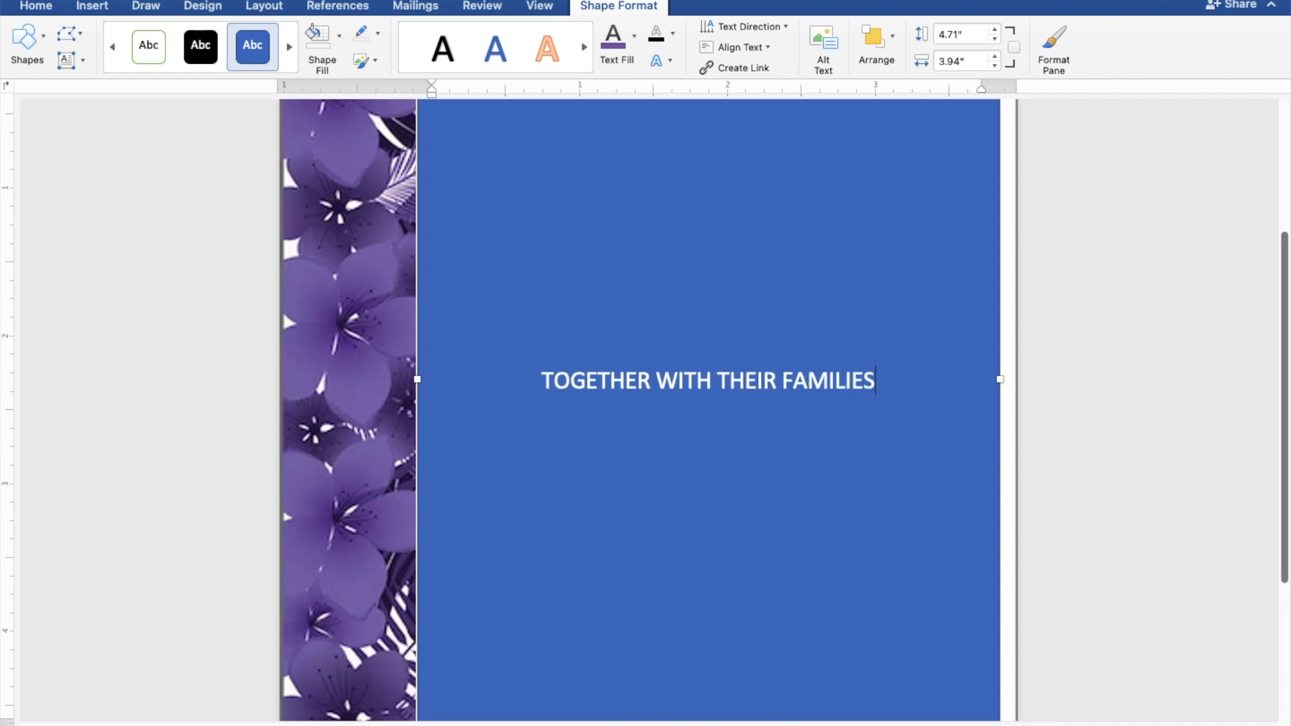
pyautogui.press('Return')
pyautogui.press('Return')
pyautogui.press('Return')
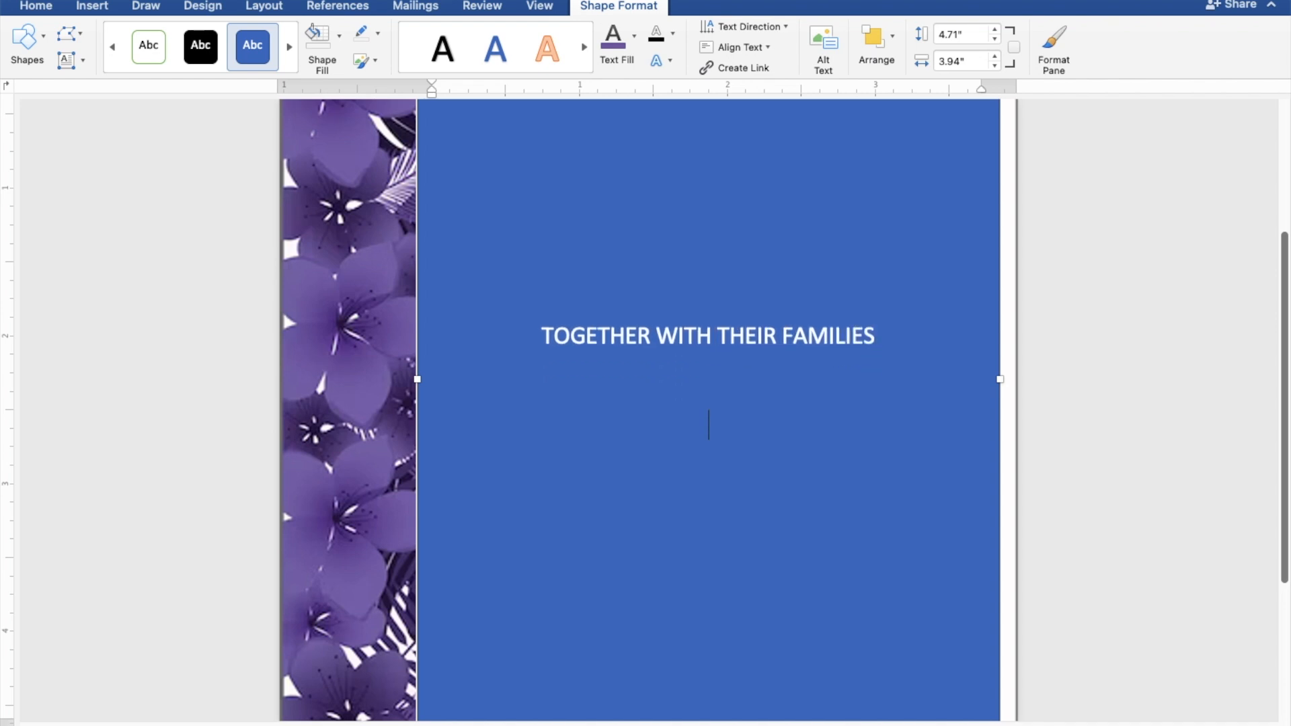
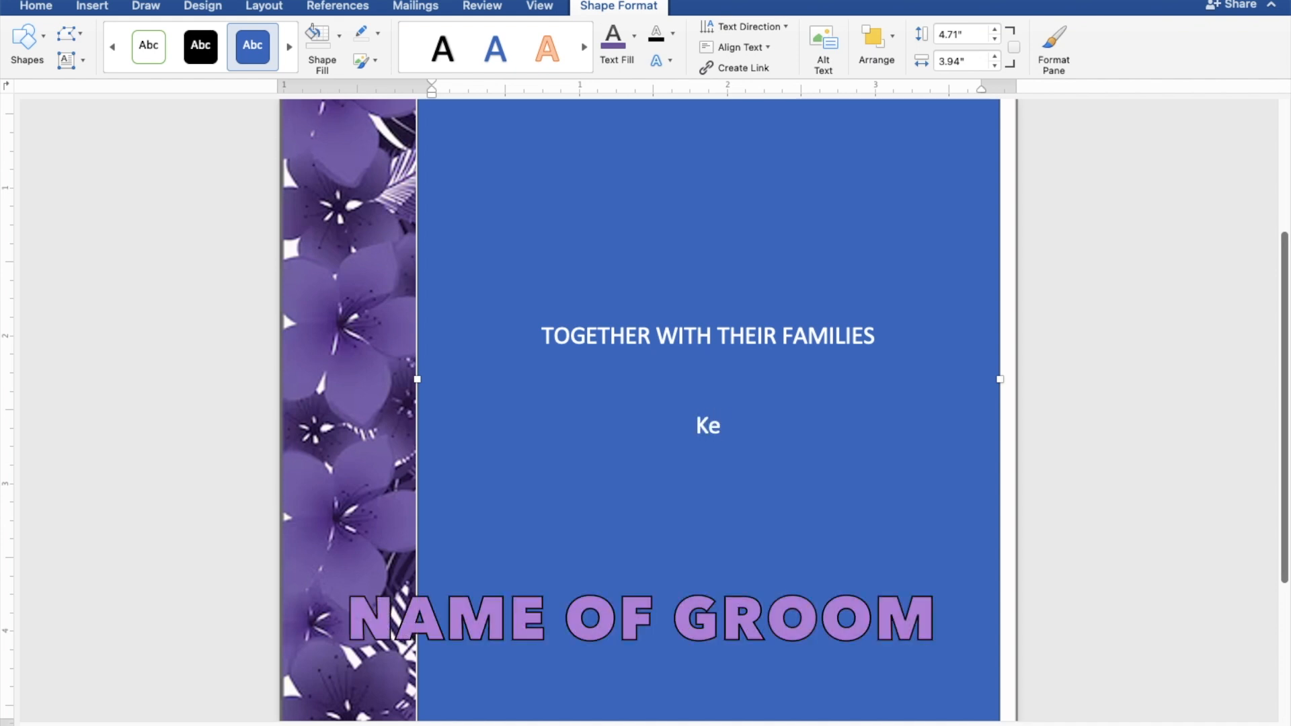
# Step: Type the couple's two names on separate lines joined by 'AND', then leave a blank line
pyautogui.press('Return')
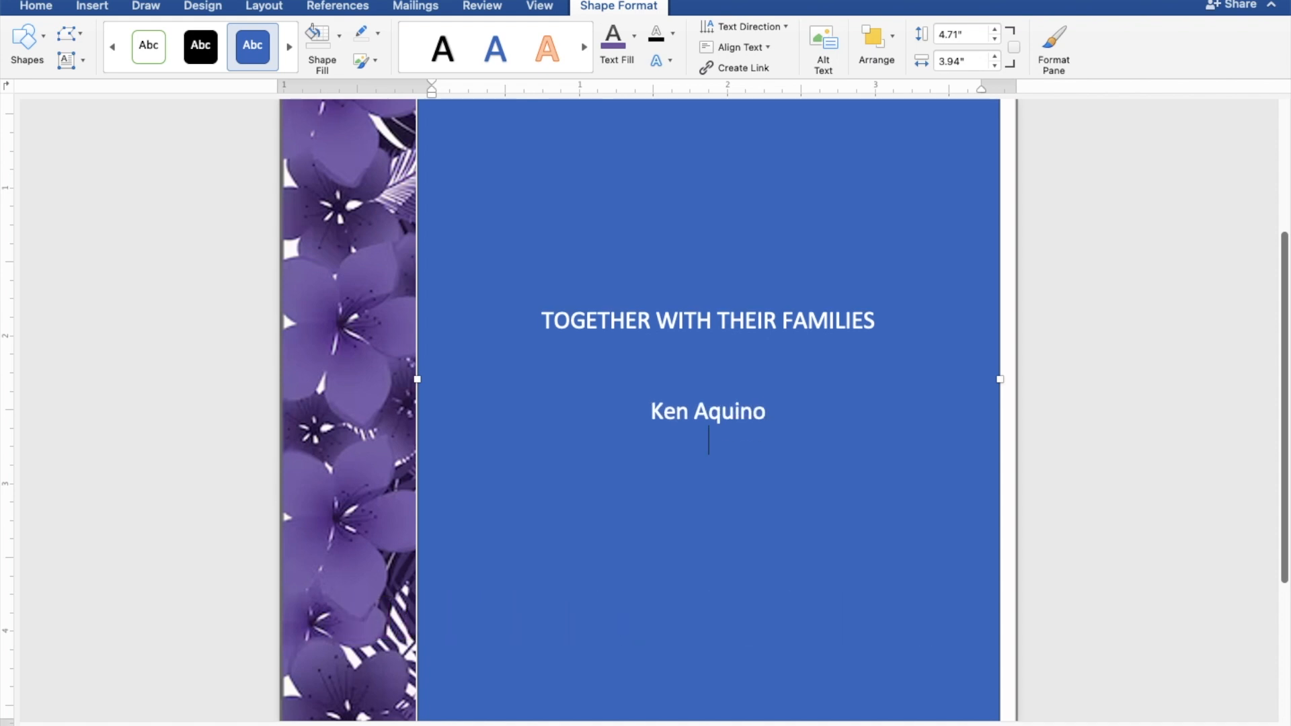
pyautogui.write('AND')
pyautogui.press('Return')
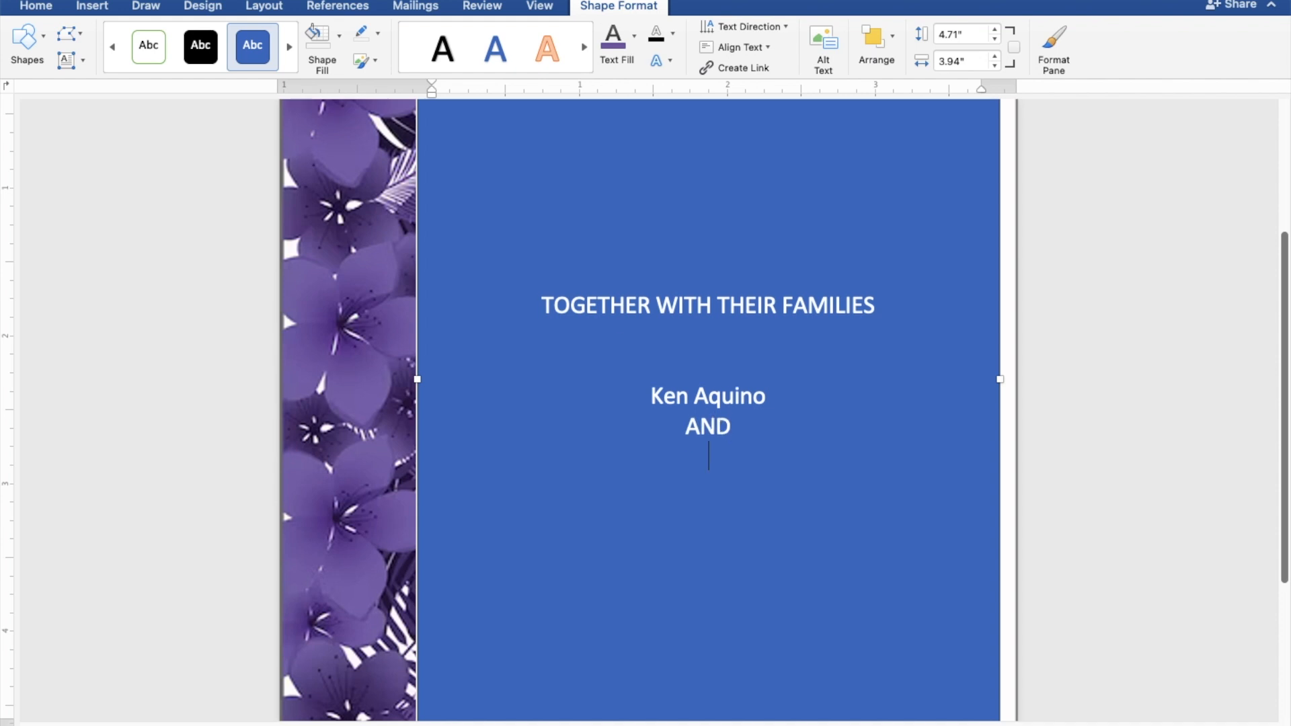
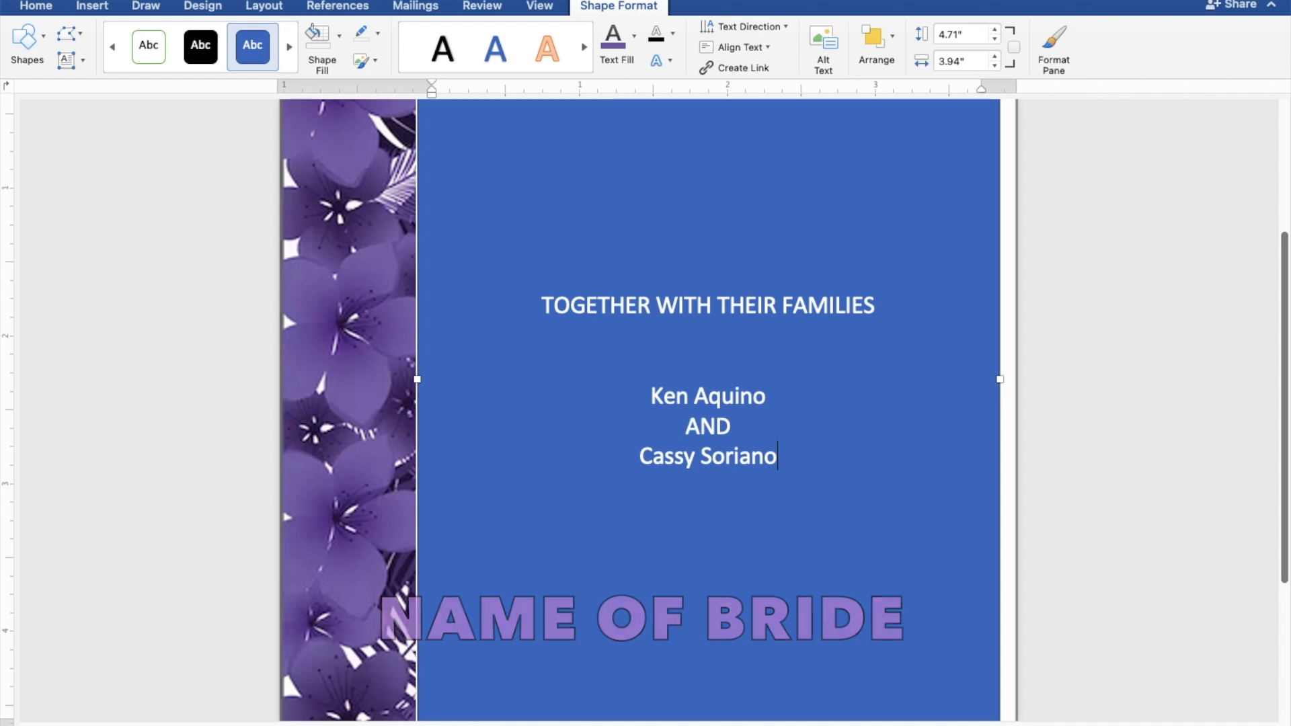
pyautogui.press('Return')
pyautogui.press('Return')
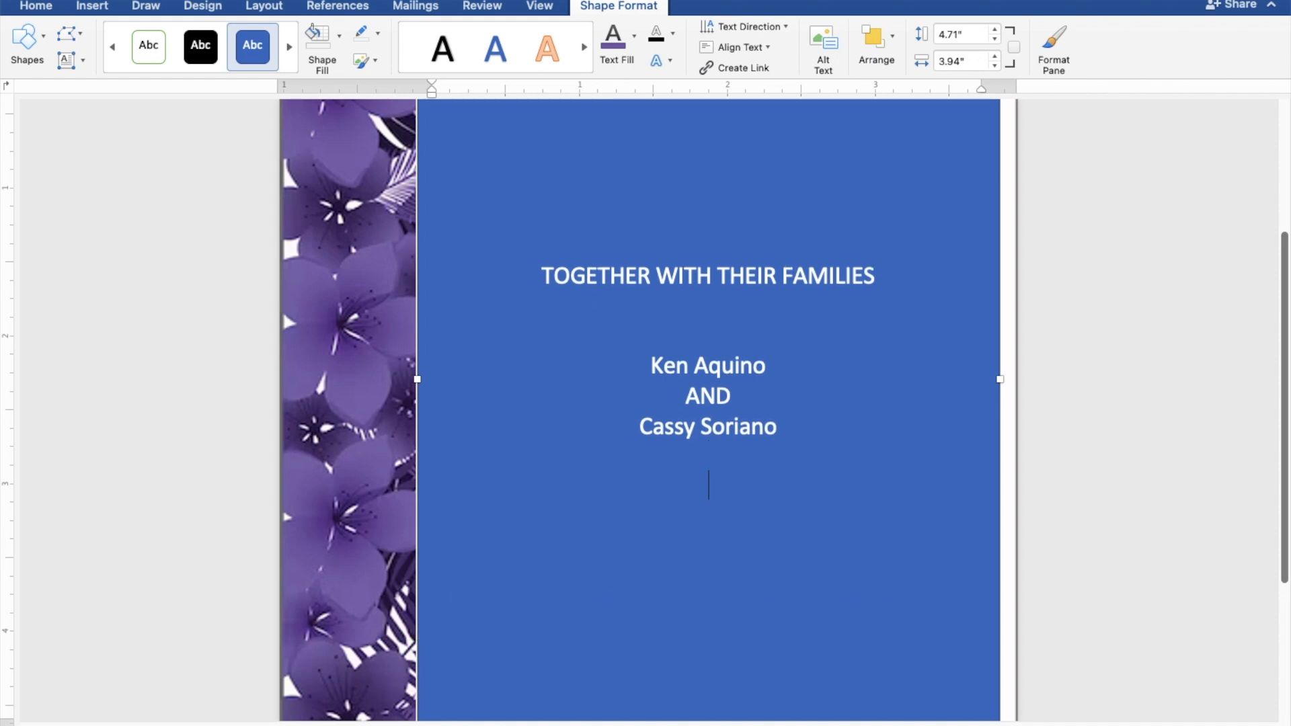
pyautogui.press('Return')
# Step: Add 'REQUEST THE PLEASURE OF YOUR PRESENCE' and 'AS THEY JOYFULLY UNITE IN MARRIAGE', fixing the typo
pyautogui.write('R')
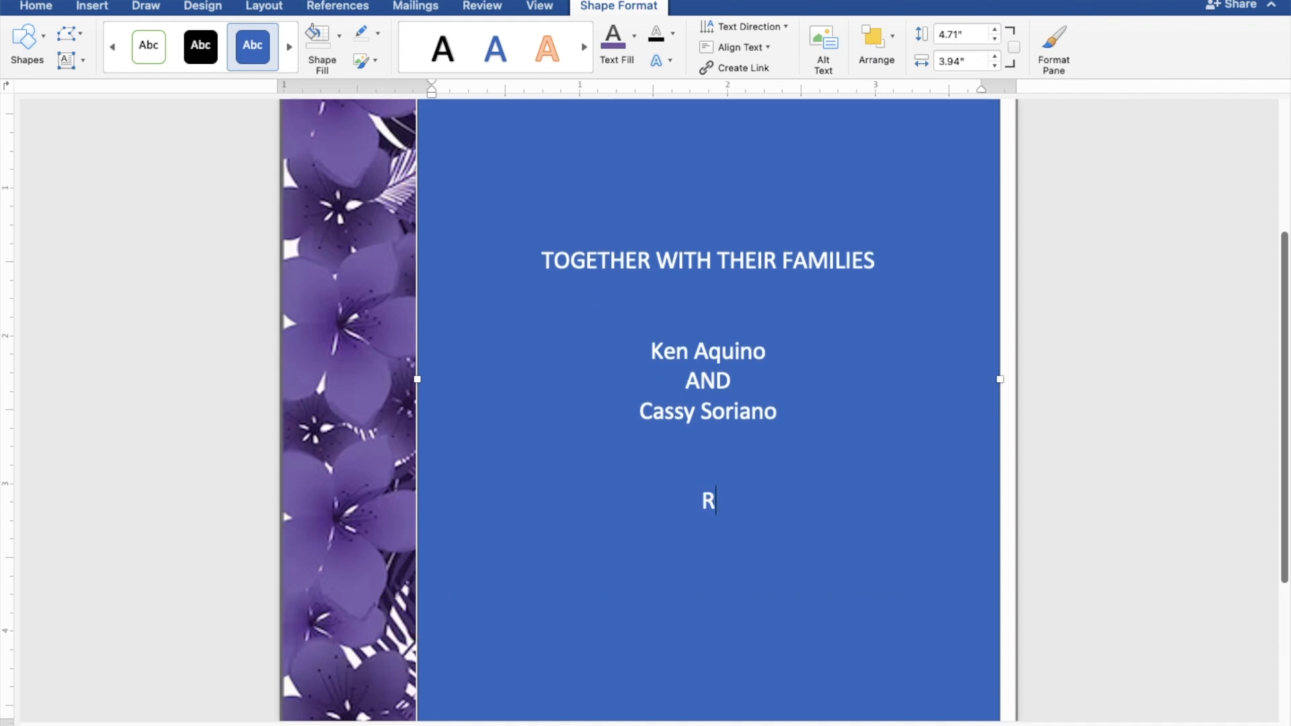
pyautogui.write('EQU')
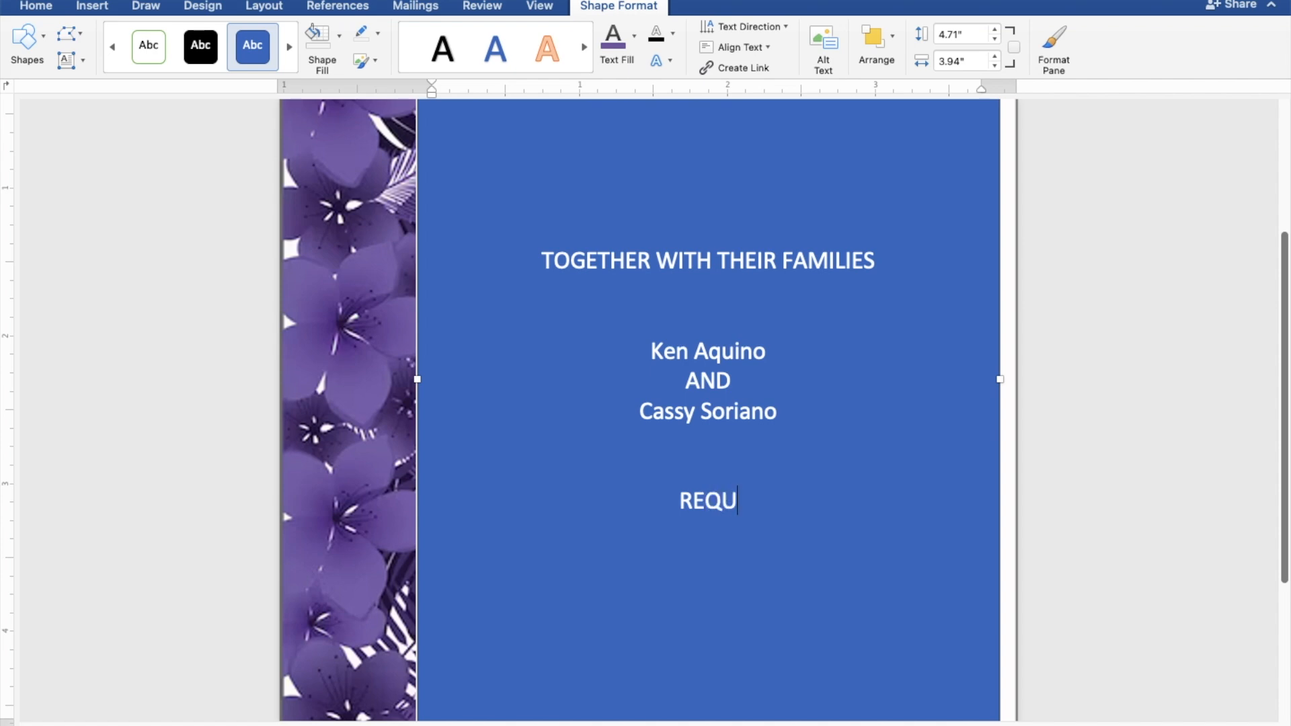
pyautogui.write('EST ')
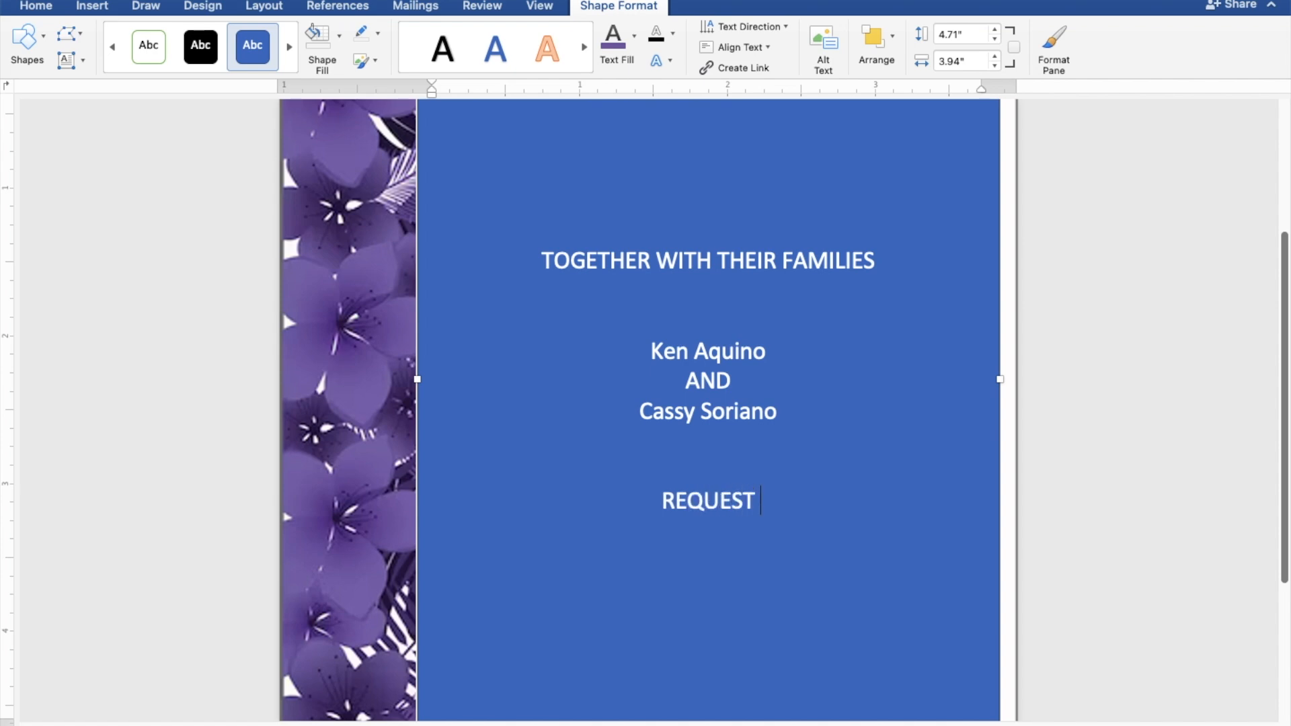
pyautogui.write('THE ')
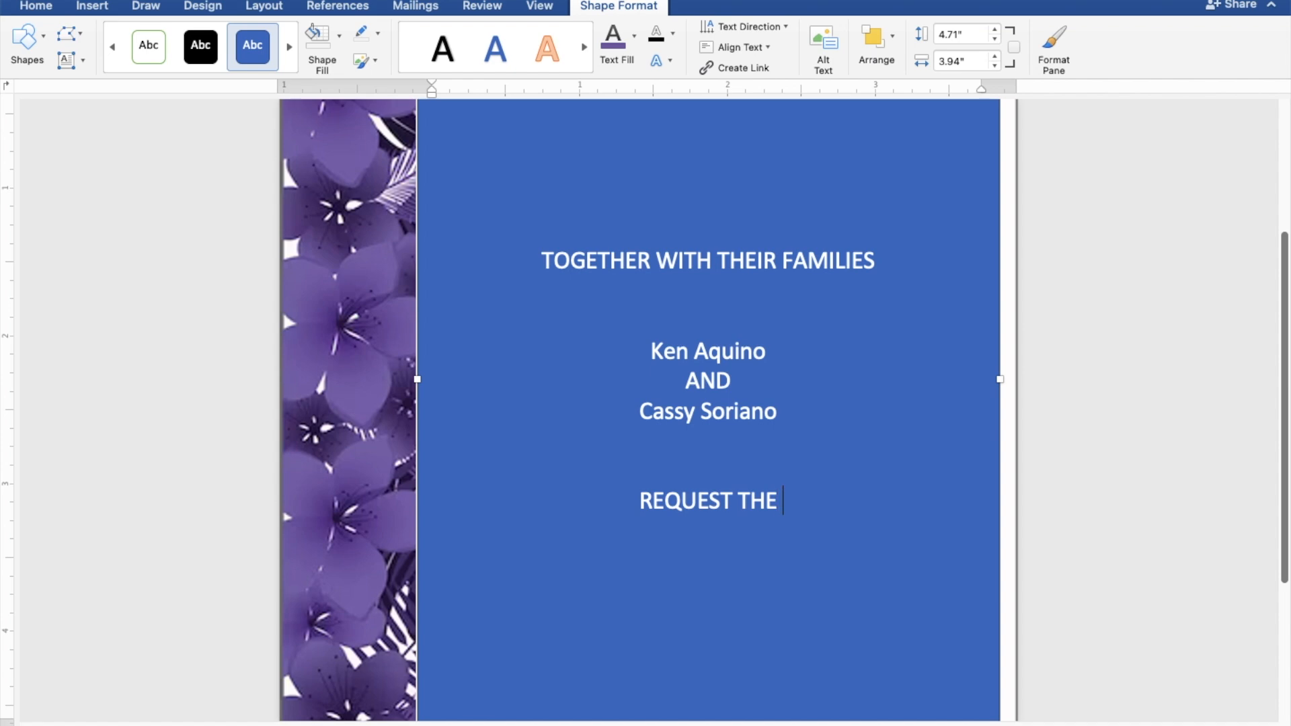
pyautogui.write('PLE')
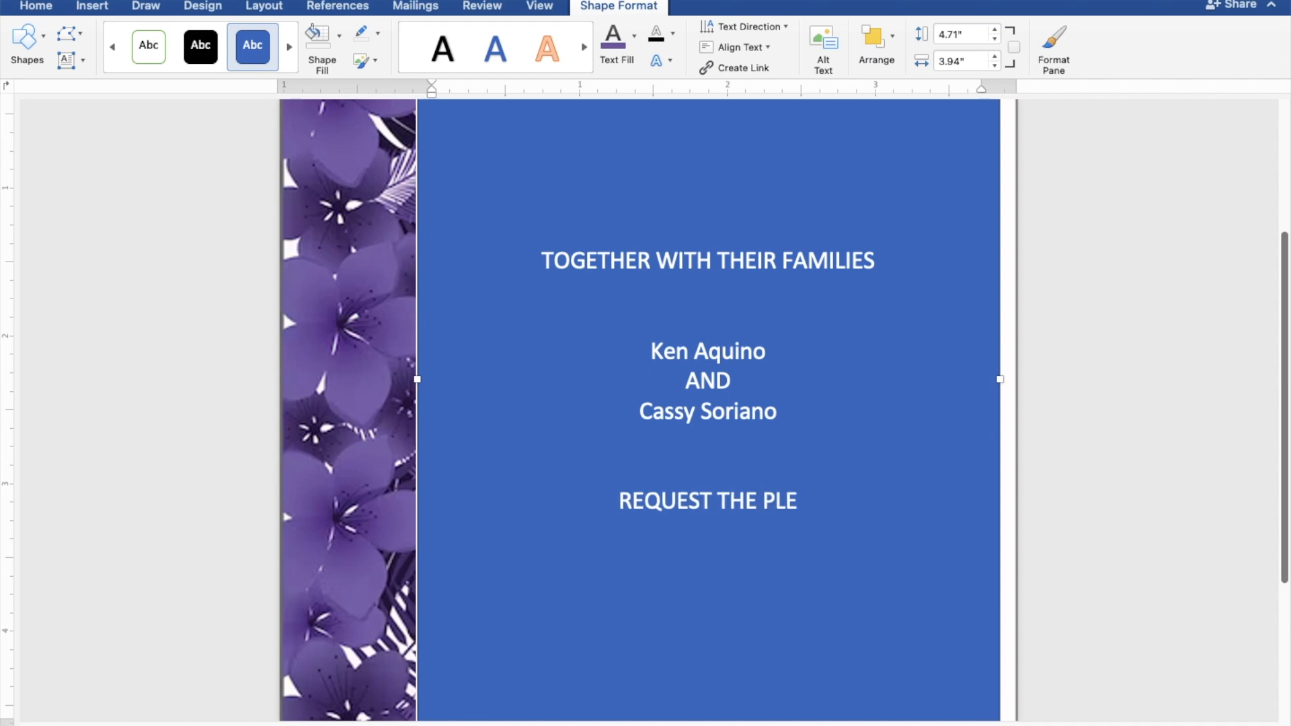
pyautogui.write('ASU')
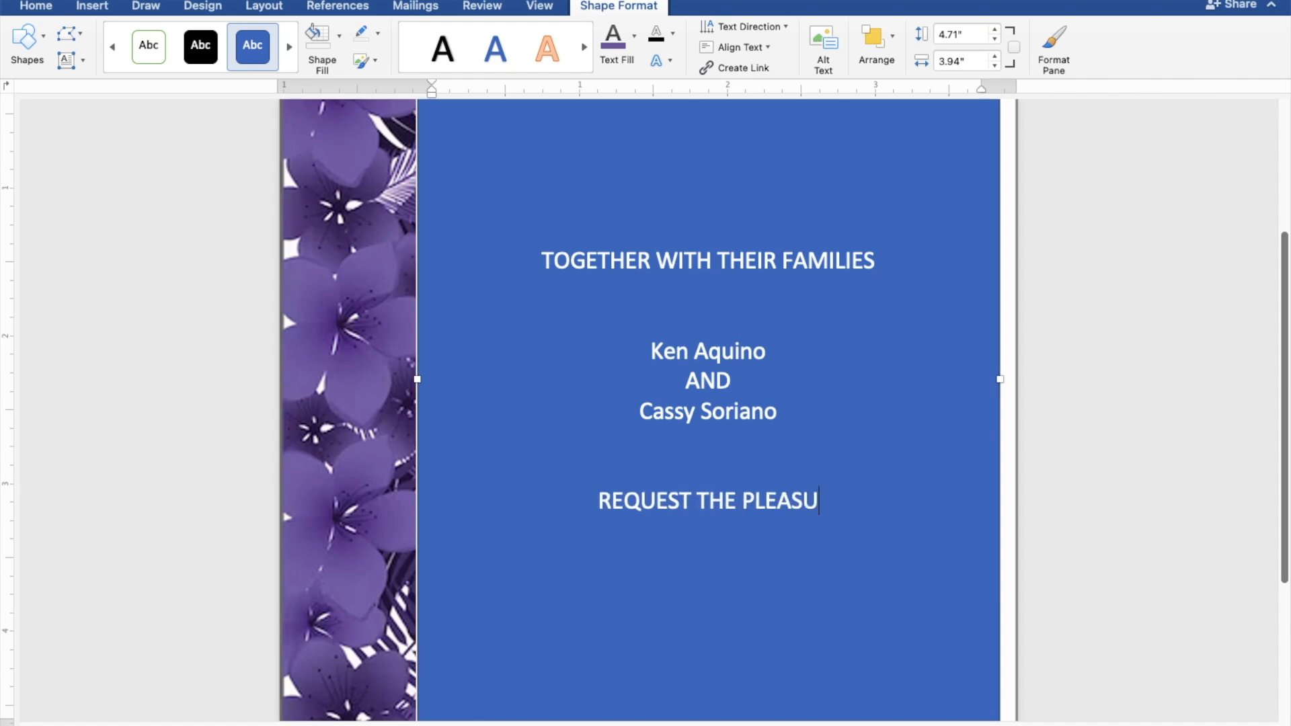
pyautogui.write('RE O')
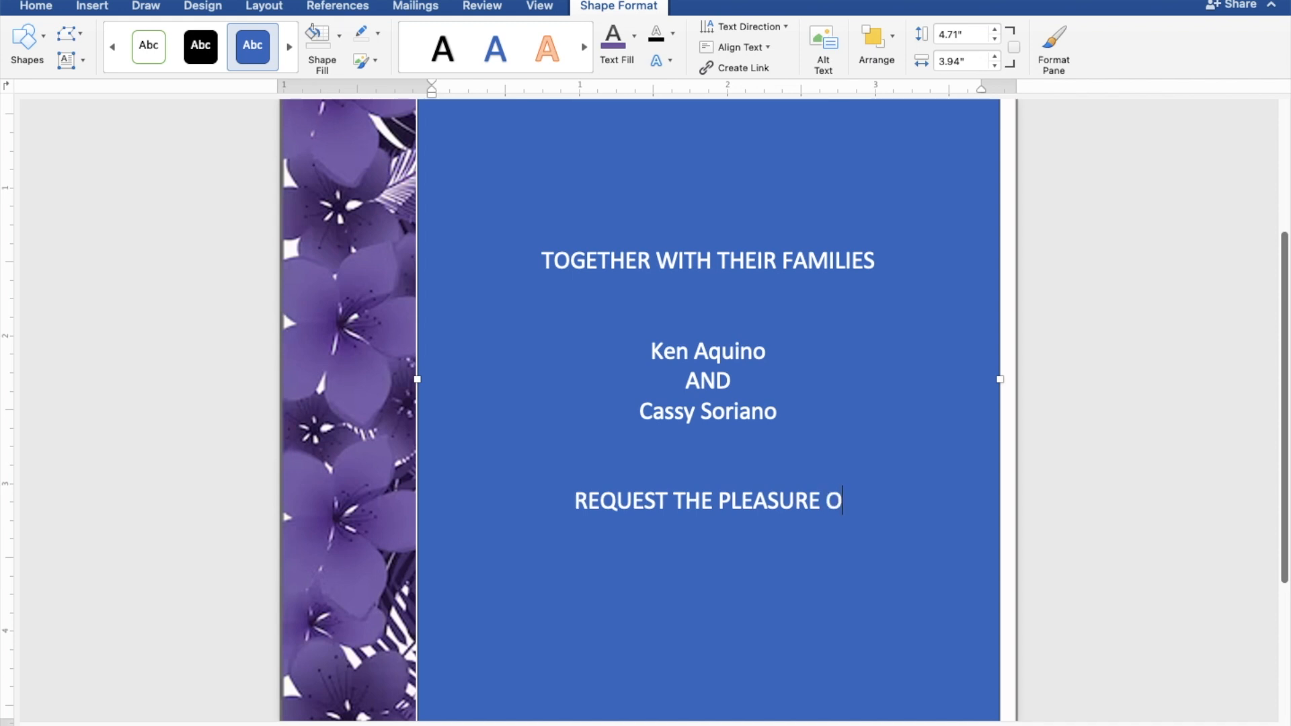
pyautogui.write('F Y')
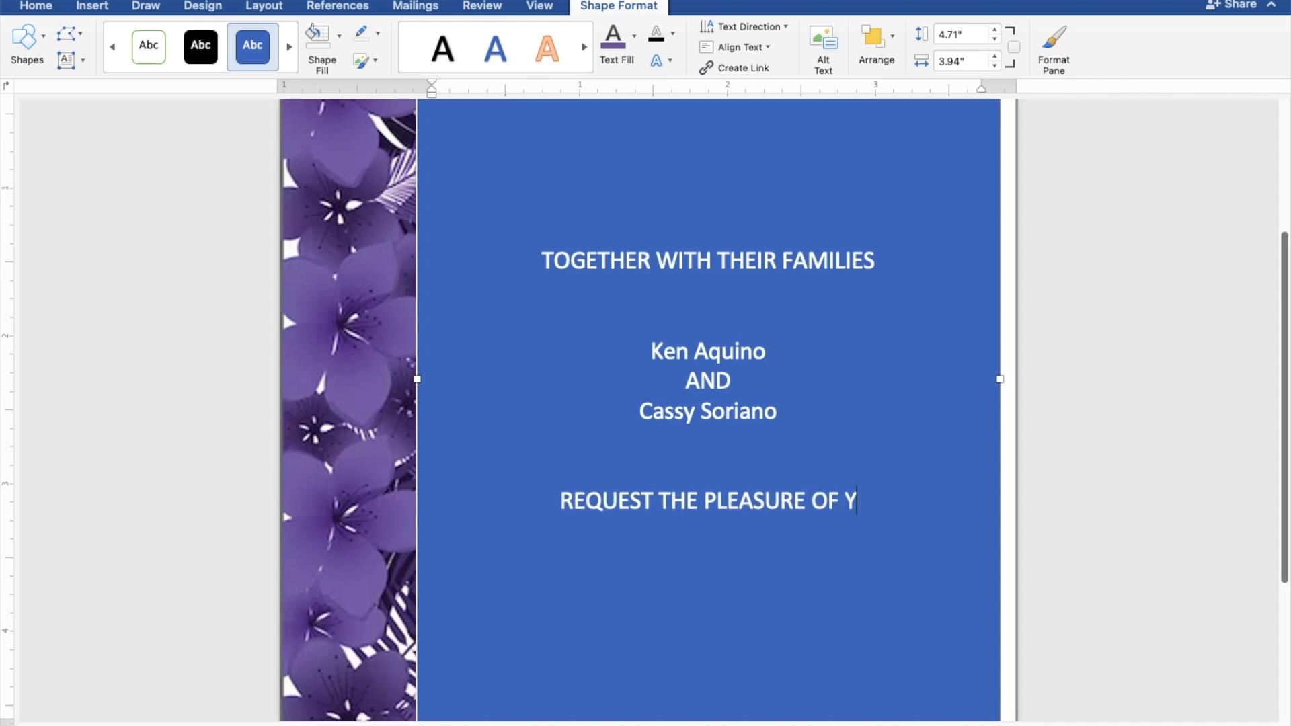
pyautogui.write('OUR ')
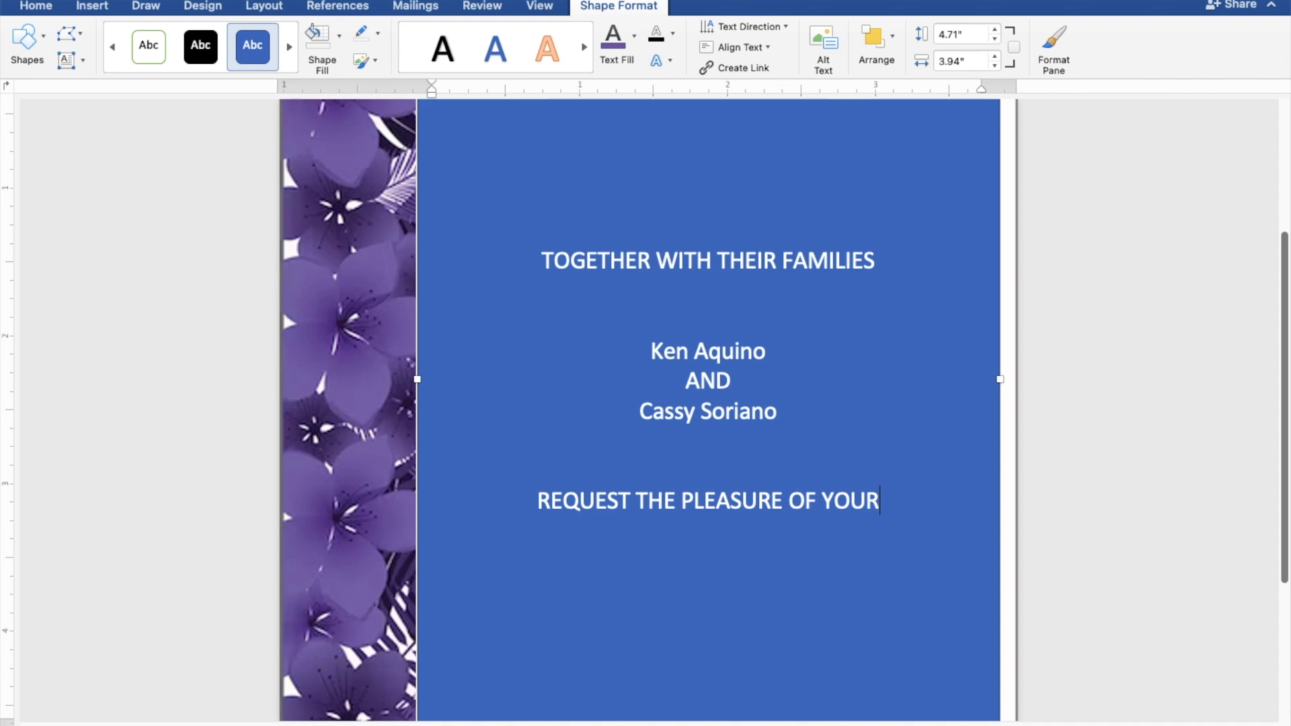
pyautogui.write('PRE')
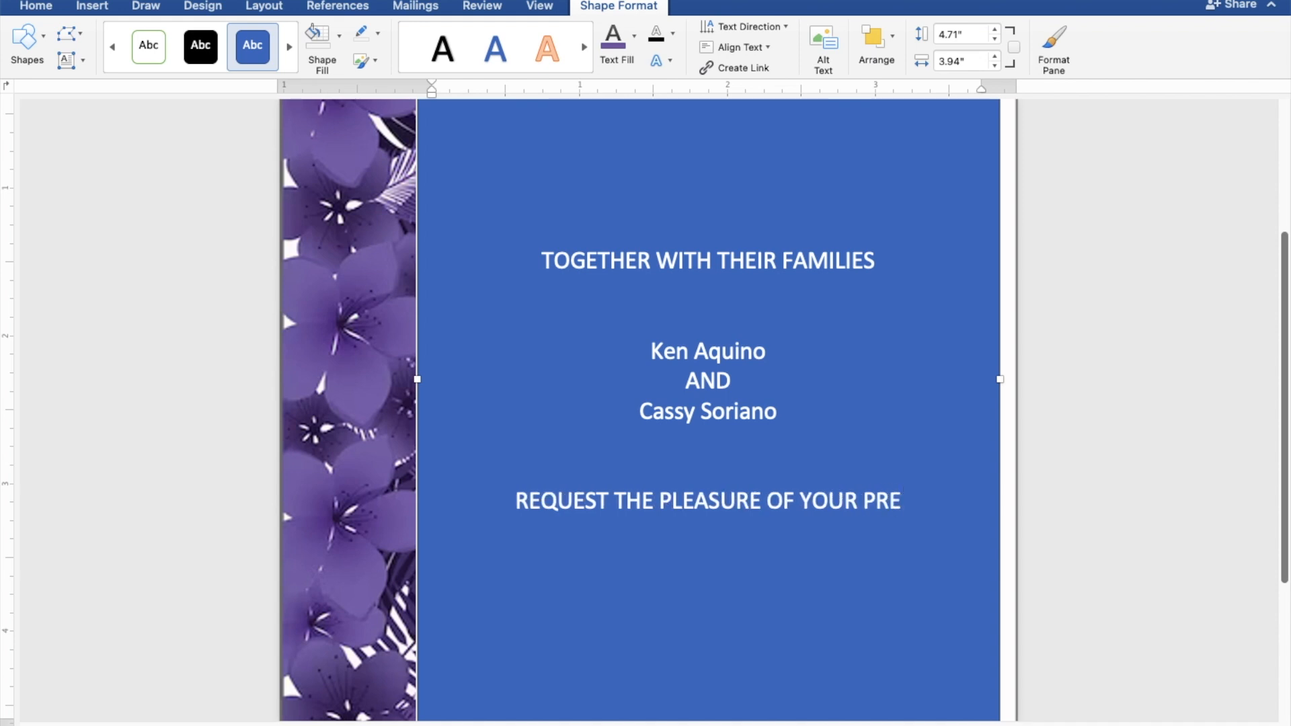
pyautogui.write('SENCE')
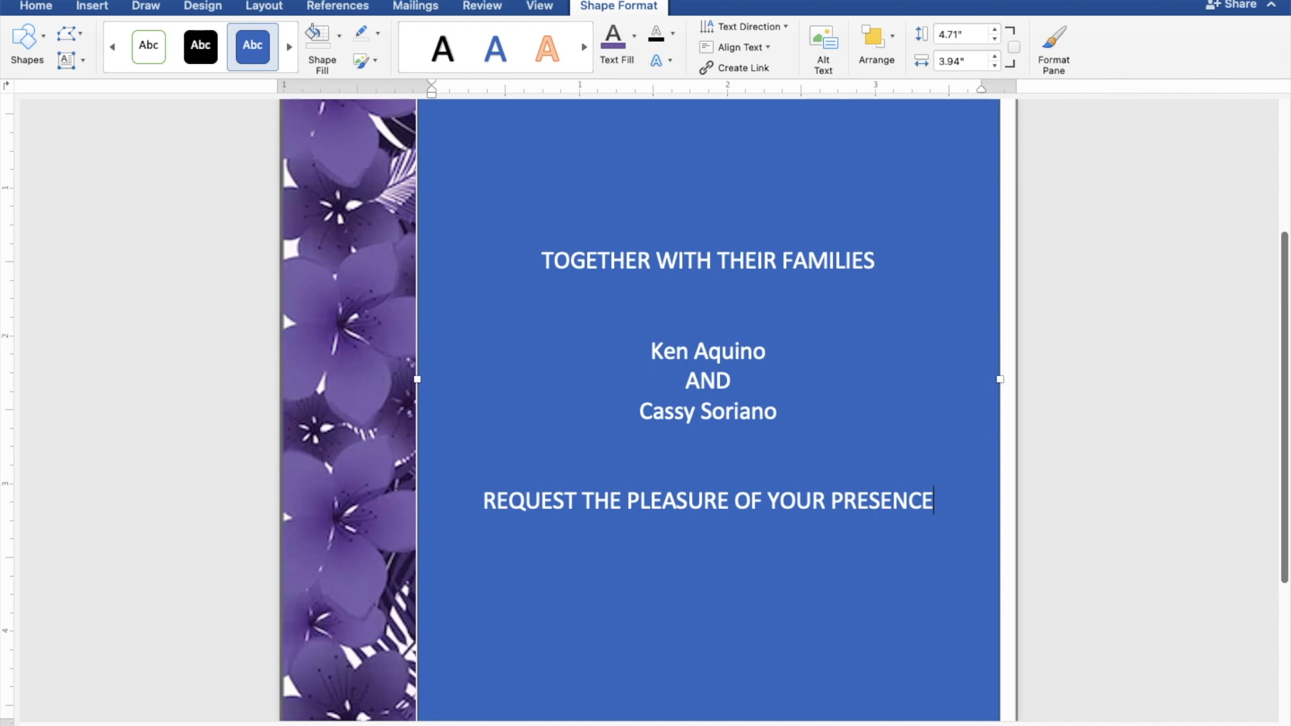
pyautogui.press('Return')
pyautogui.write('AS THEY')
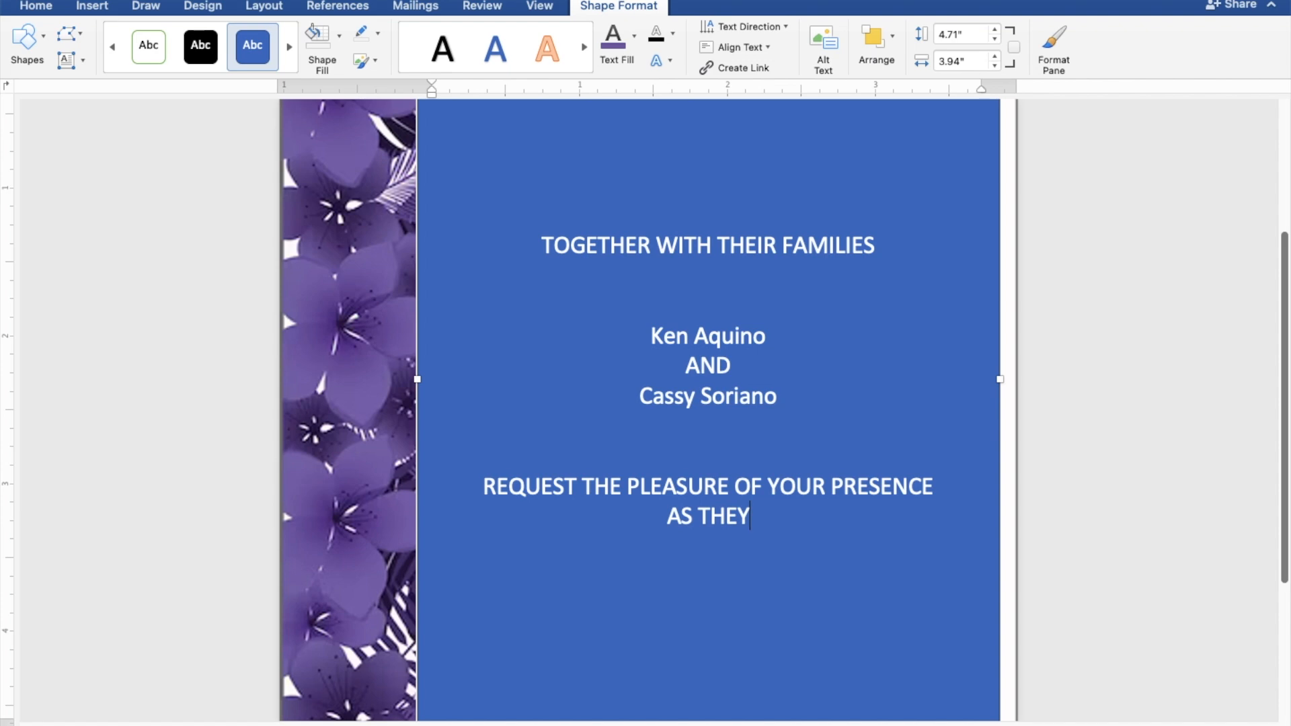
pyautogui.write(' JO')
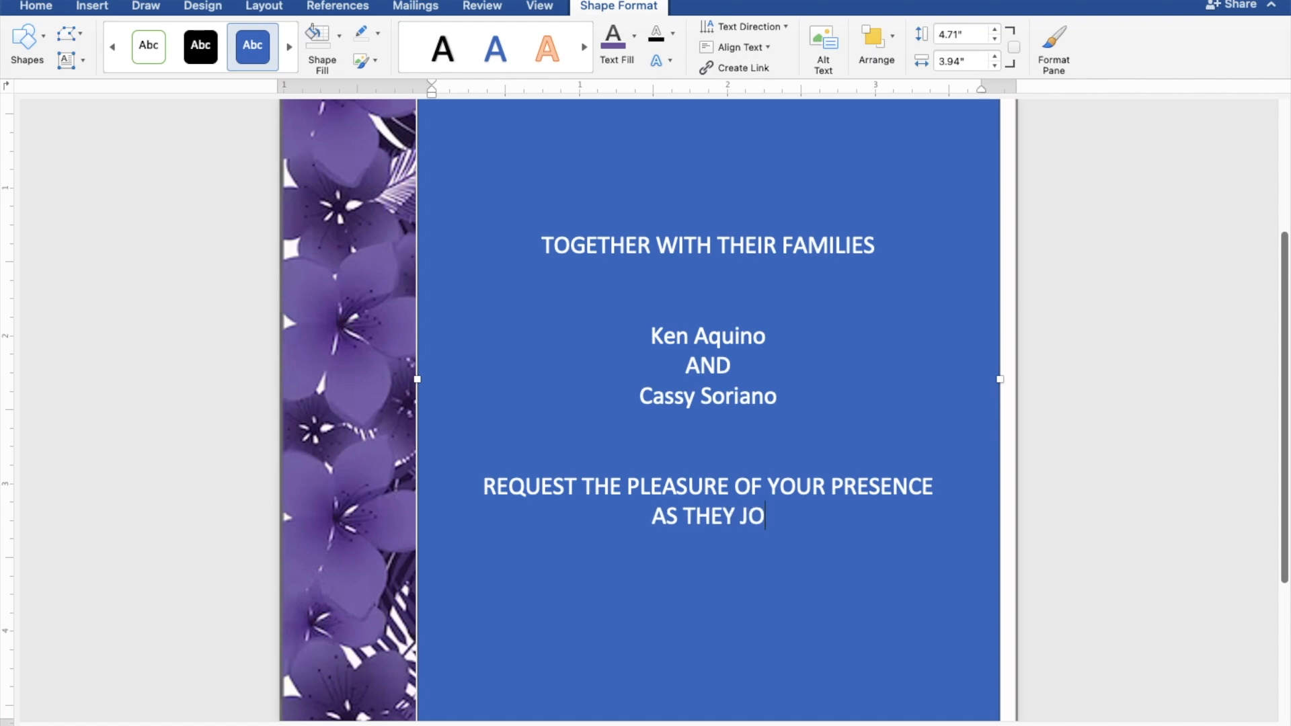
pyautogui.write('YFUL')
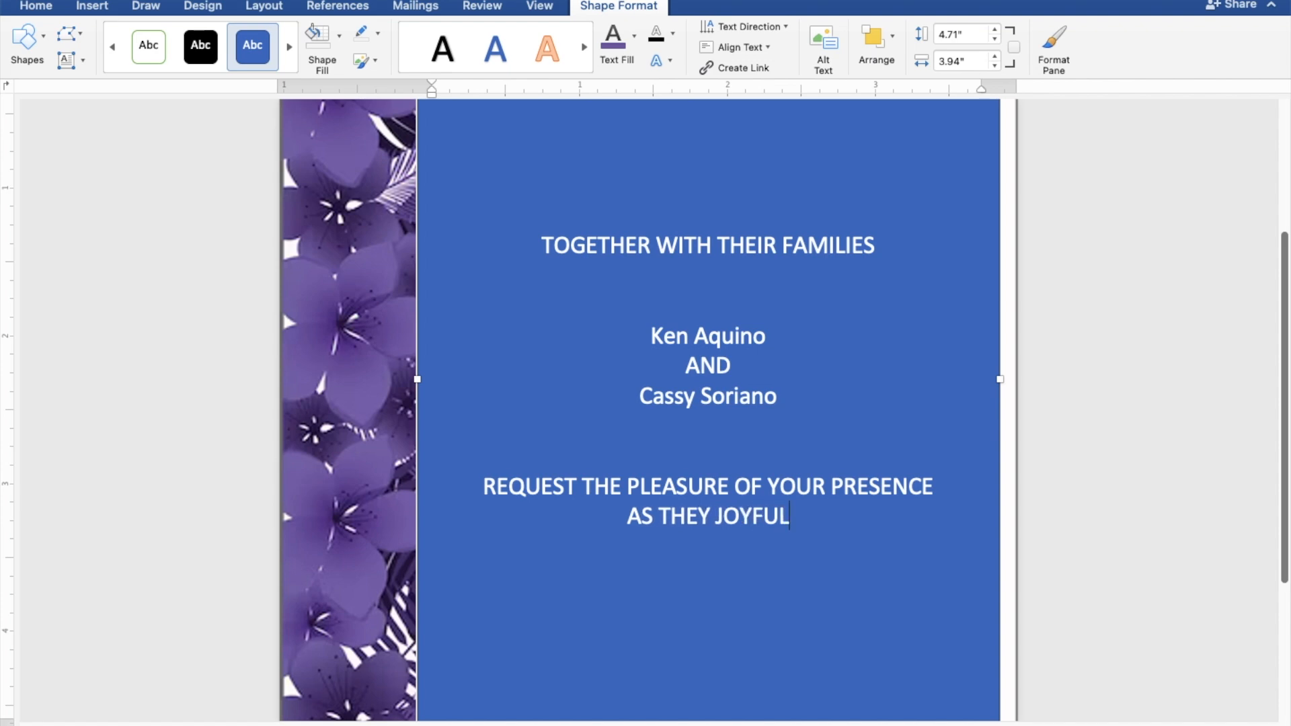
pyautogui.write('LY U')
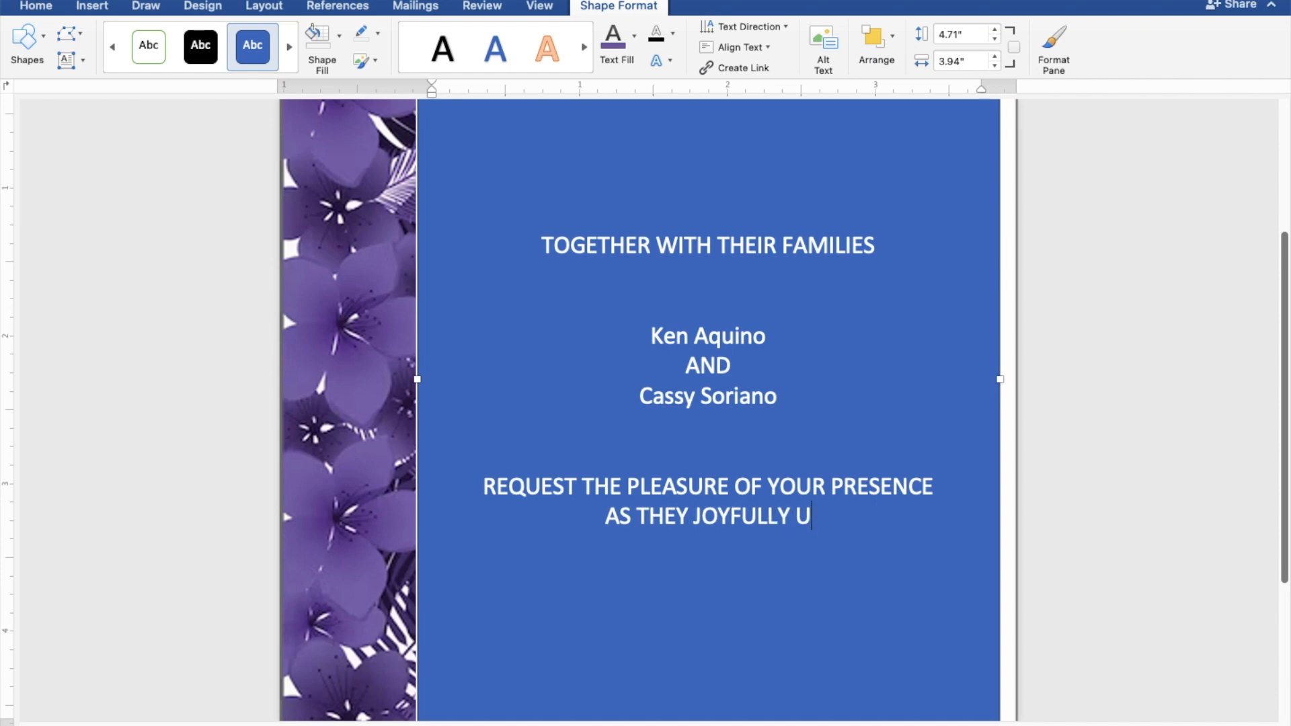
pyautogui.write('NIT')
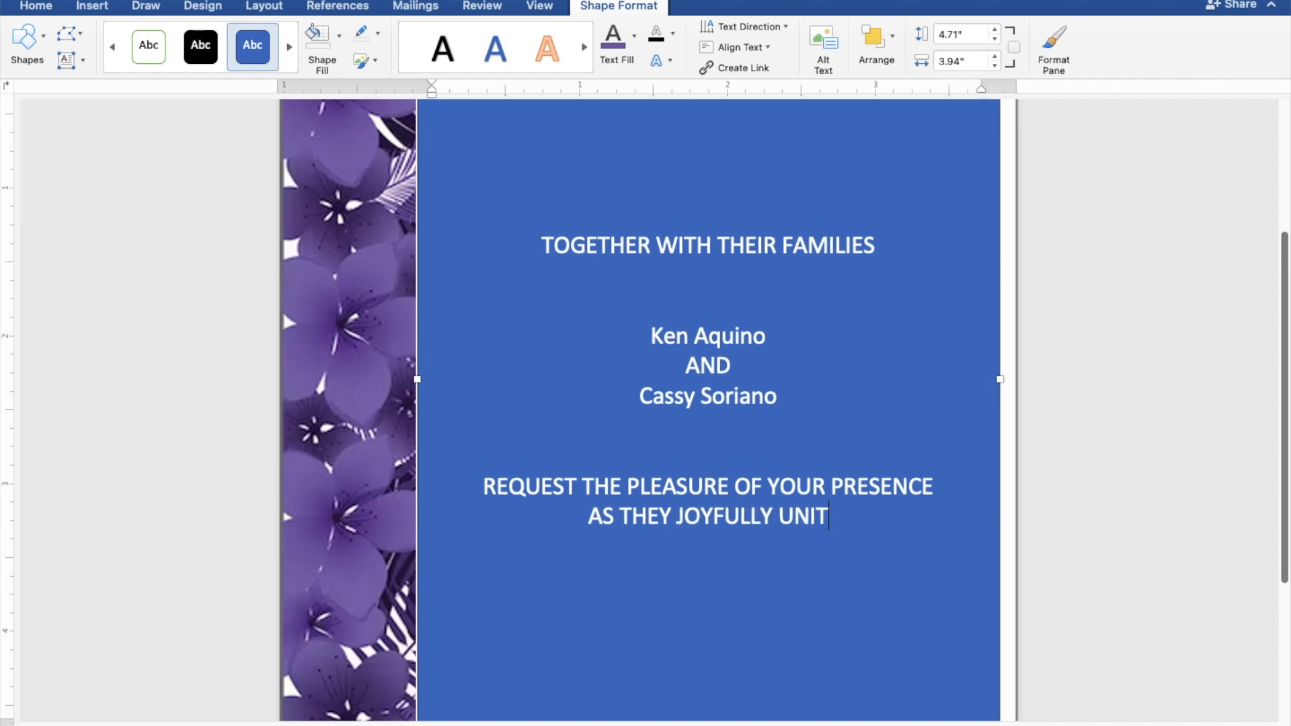
pyautogui.write('E I')
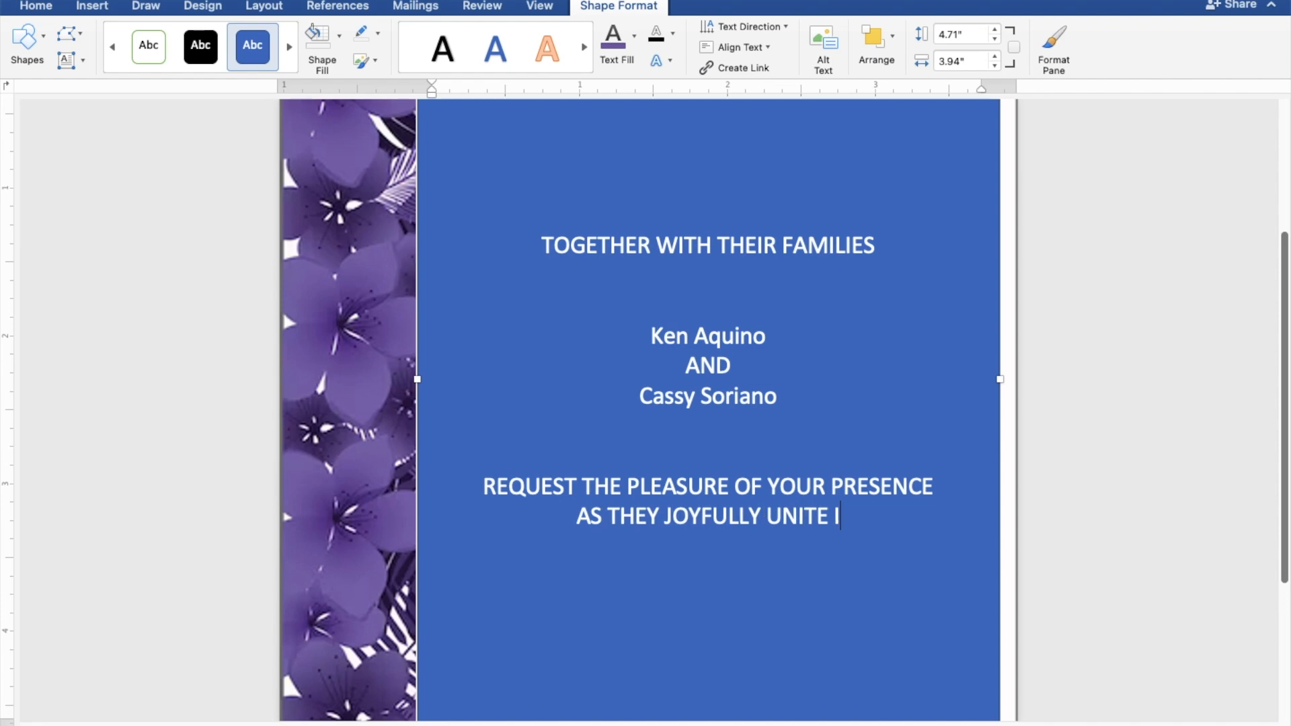
pyautogui.write('N M')
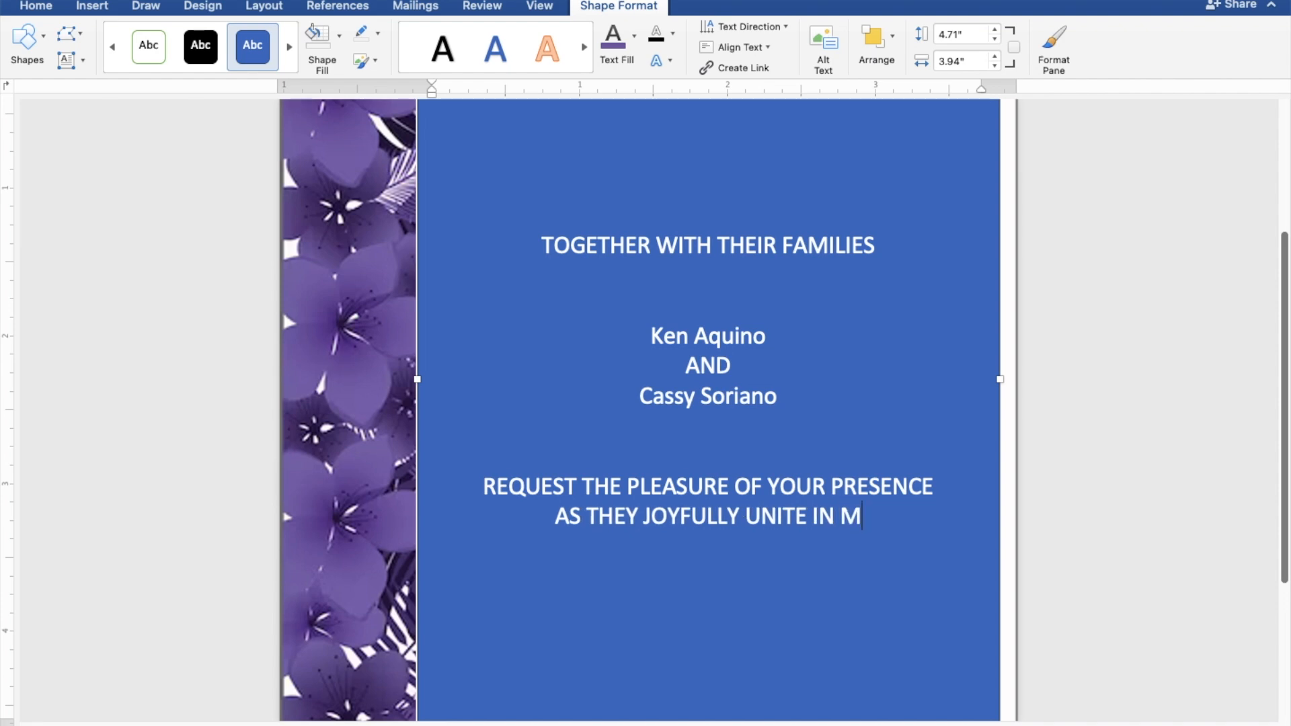
pyautogui.write('ARRI')
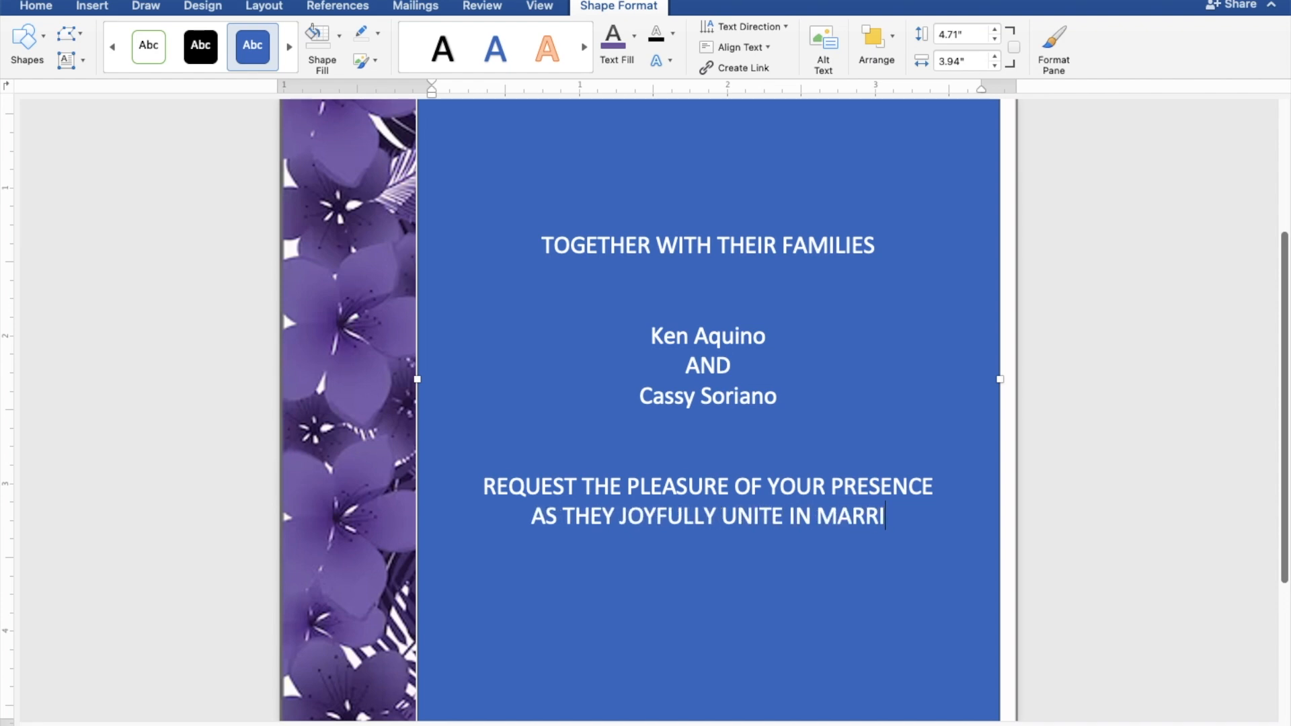
pyautogui.write('AEG')
pyautogui.press('BackSpace')
pyautogui.press('BackSpace')
pyautogui.write('GE')
pyautogui.press('Return')
pyautogui.press('Return')
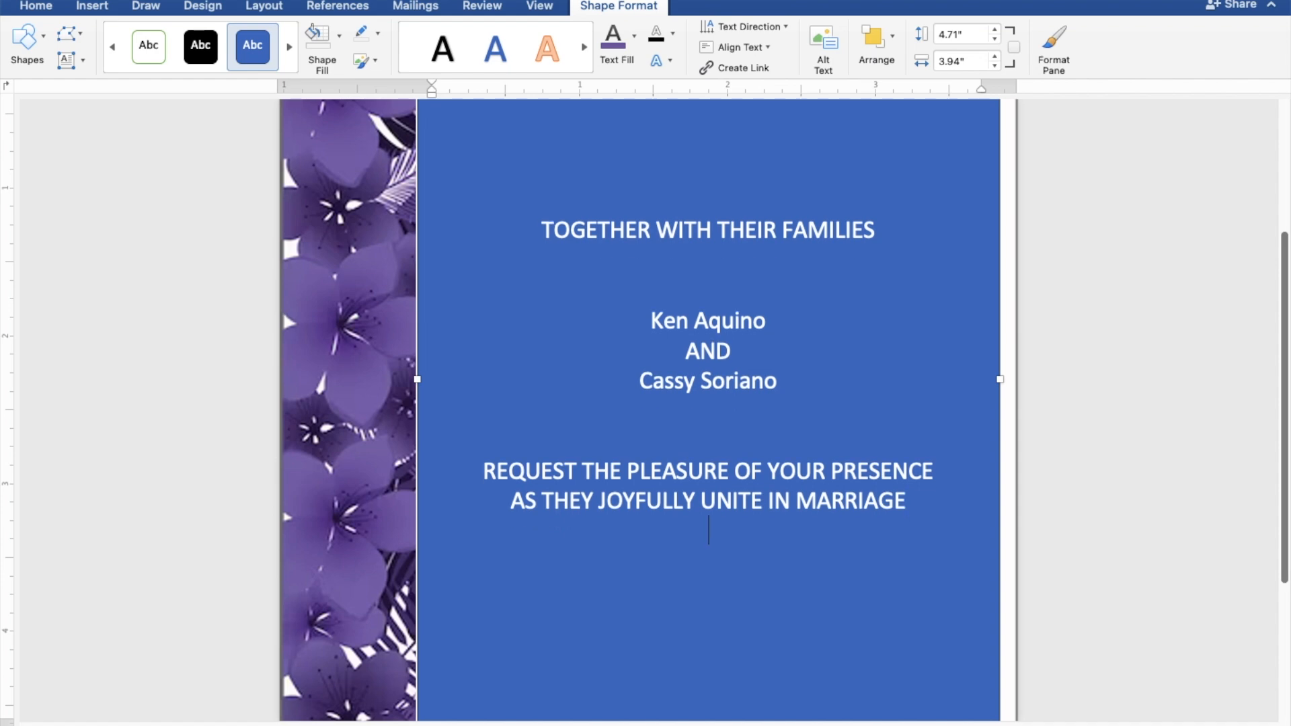
pyautogui.press('Return')
# Step: Type 'SUNDAY', 'JULY 30, 2023' and '10:00 IN THE MORNING' on separate lines
pyautogui.write('SUN')
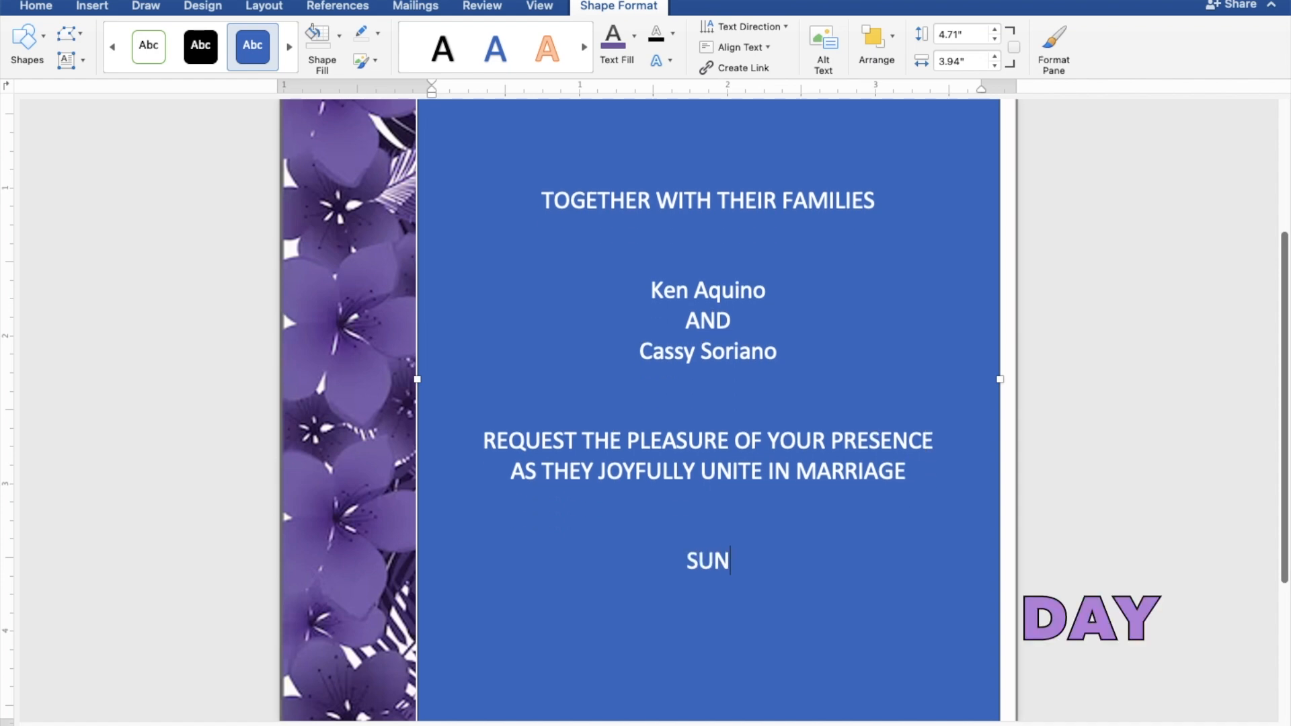
pyautogui.write('DAY')
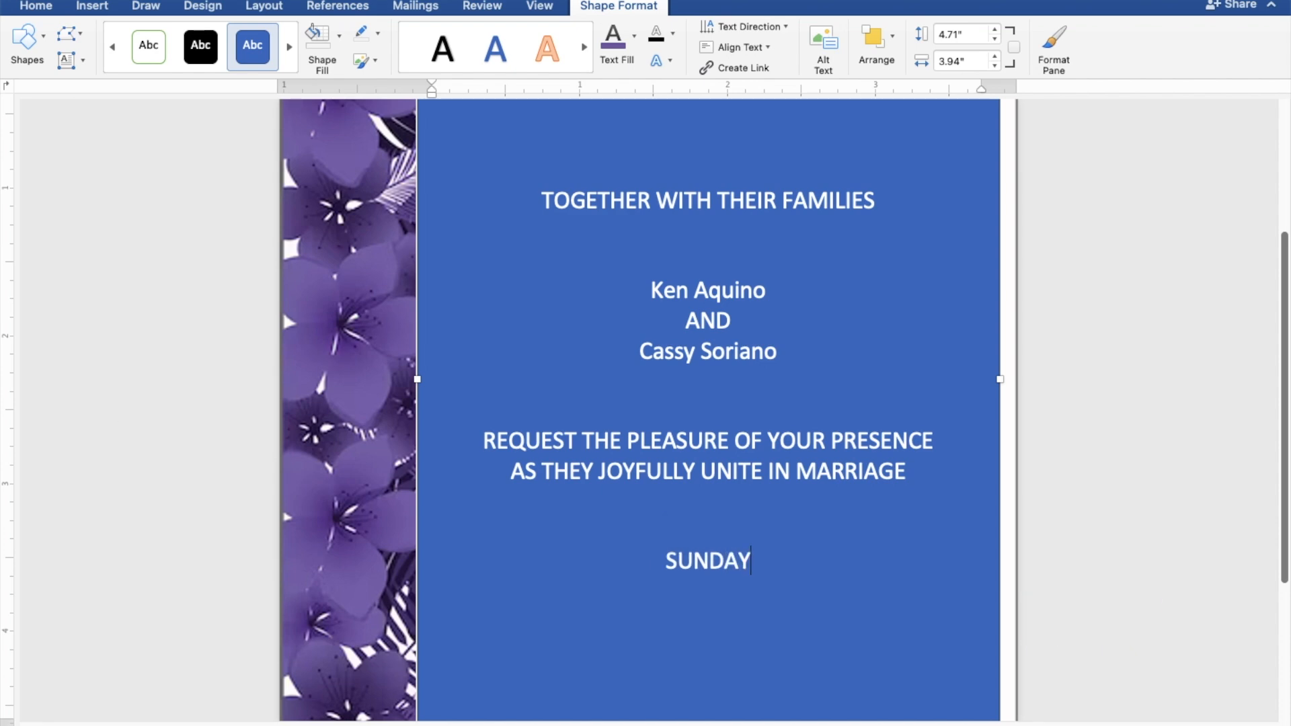
pyautogui.press('Return')
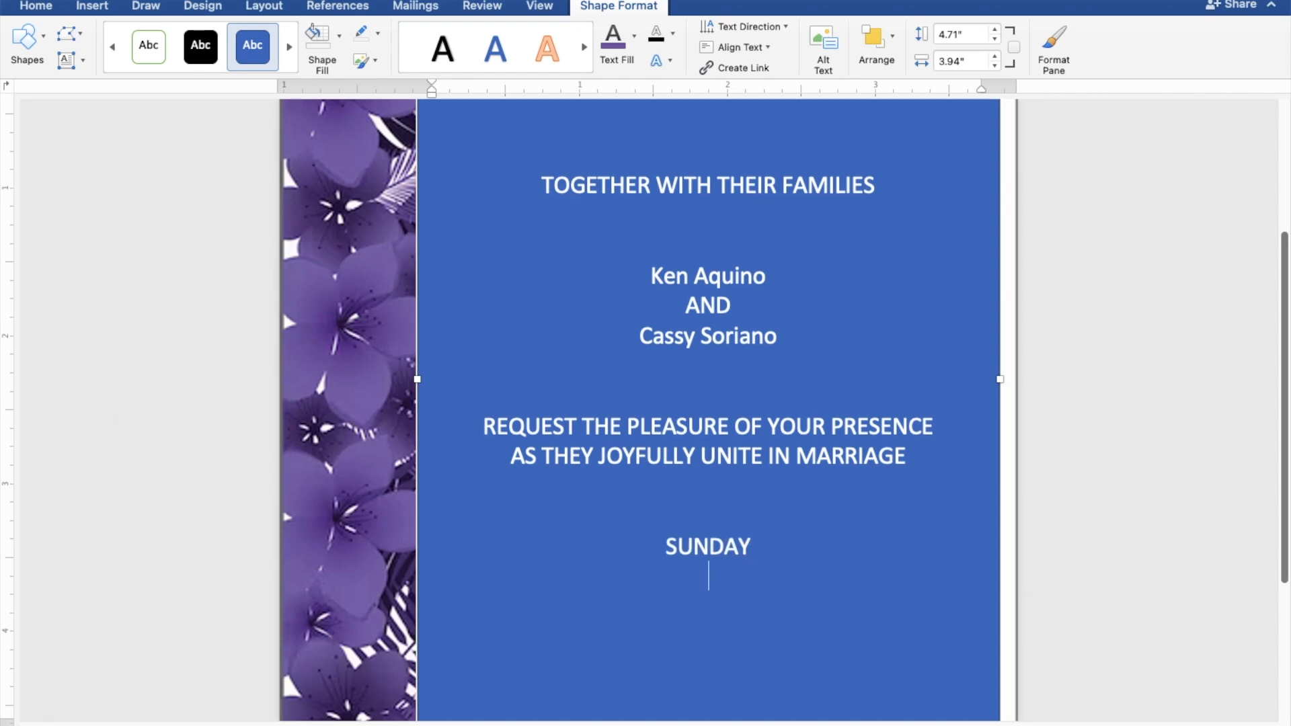
pyautogui.write('JU')
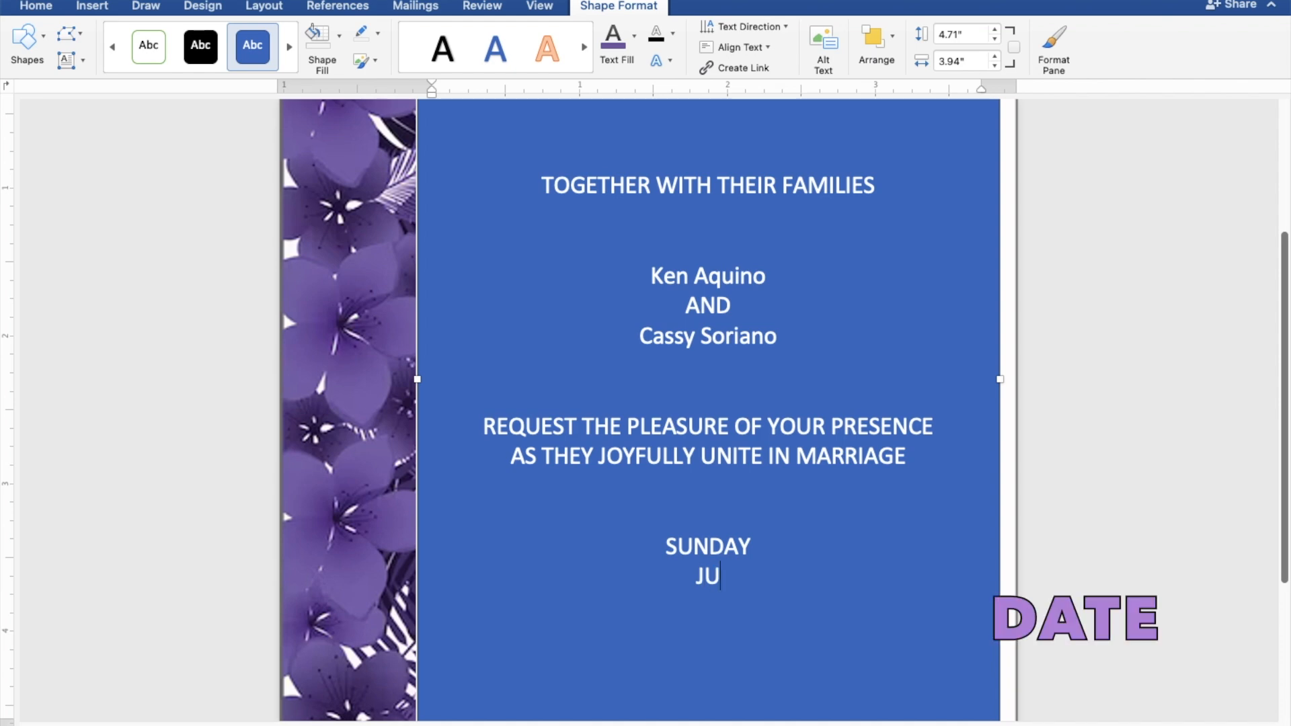
pyautogui.write('LY 30,')
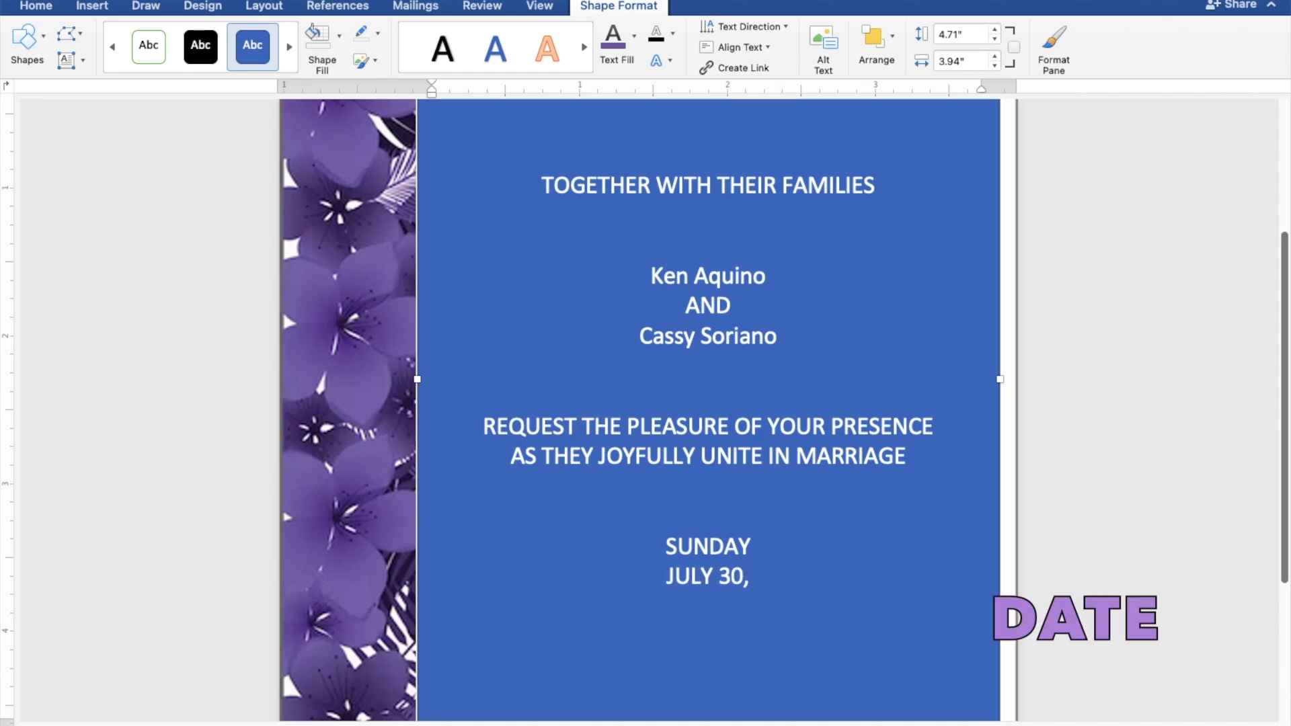
pyautogui.write(' 2023')
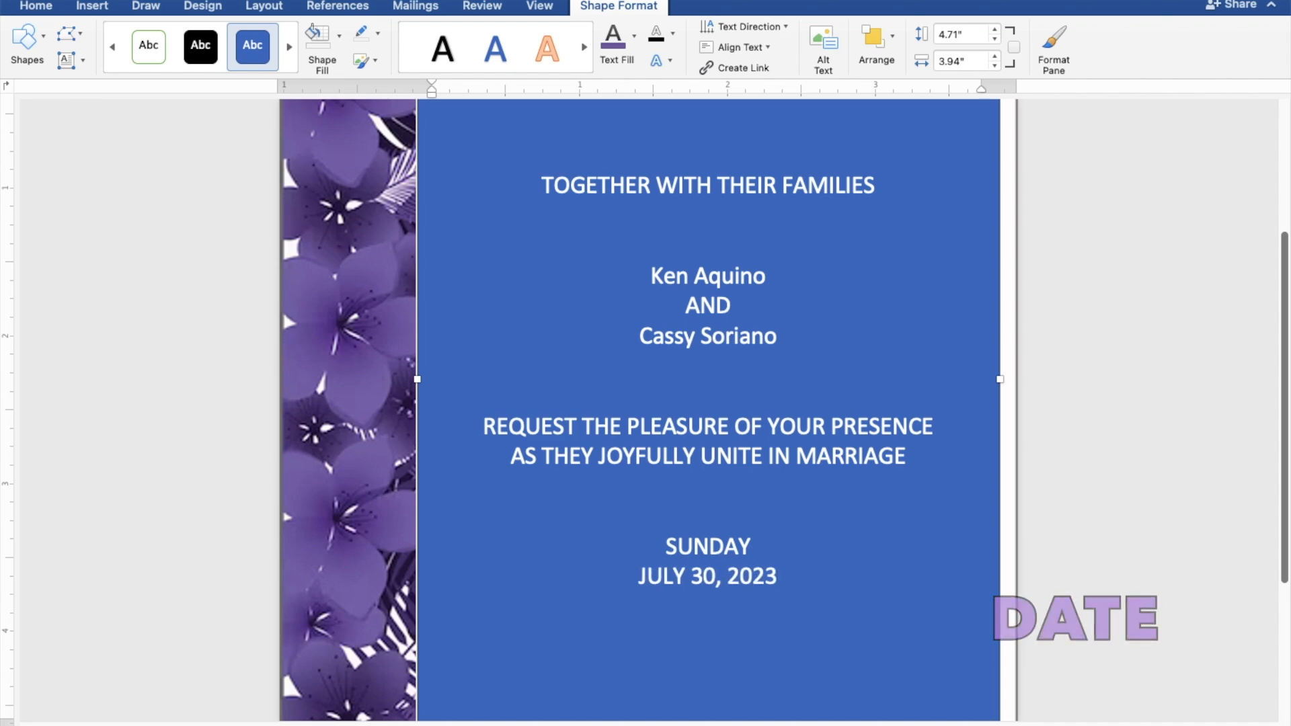
pyautogui.press('Return')
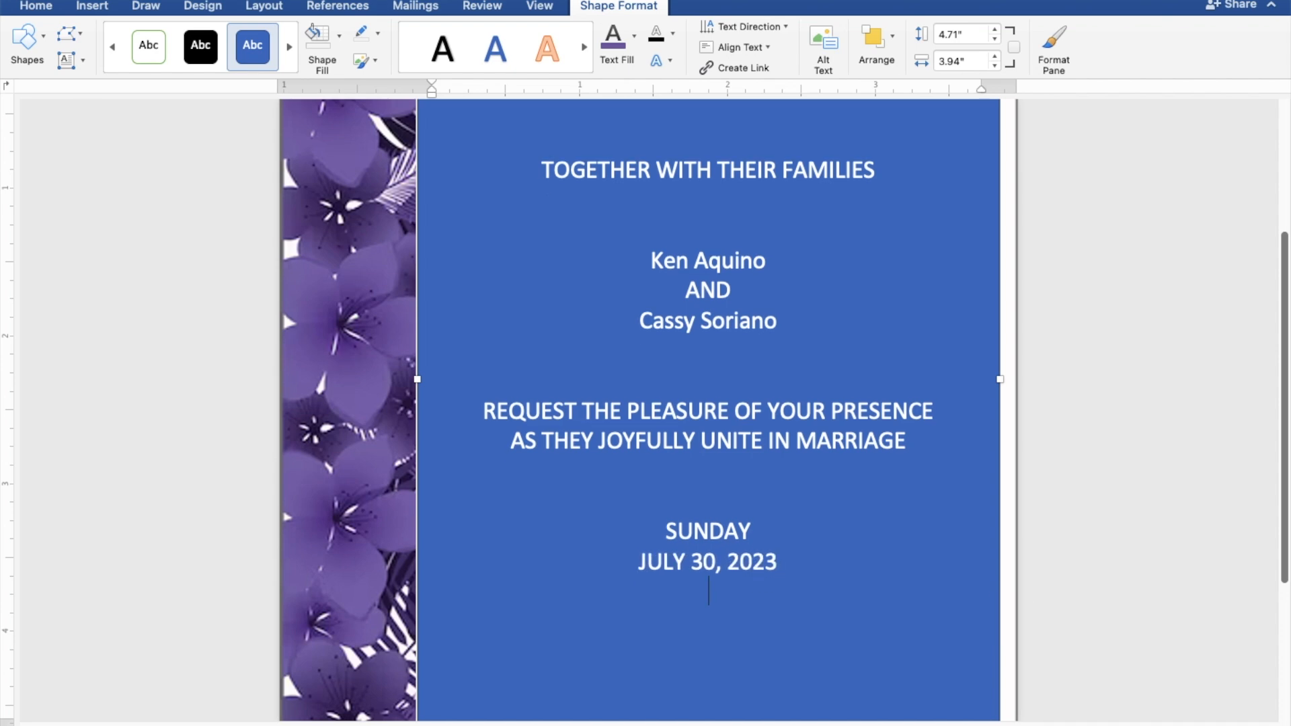
pyautogui.write('10:00')
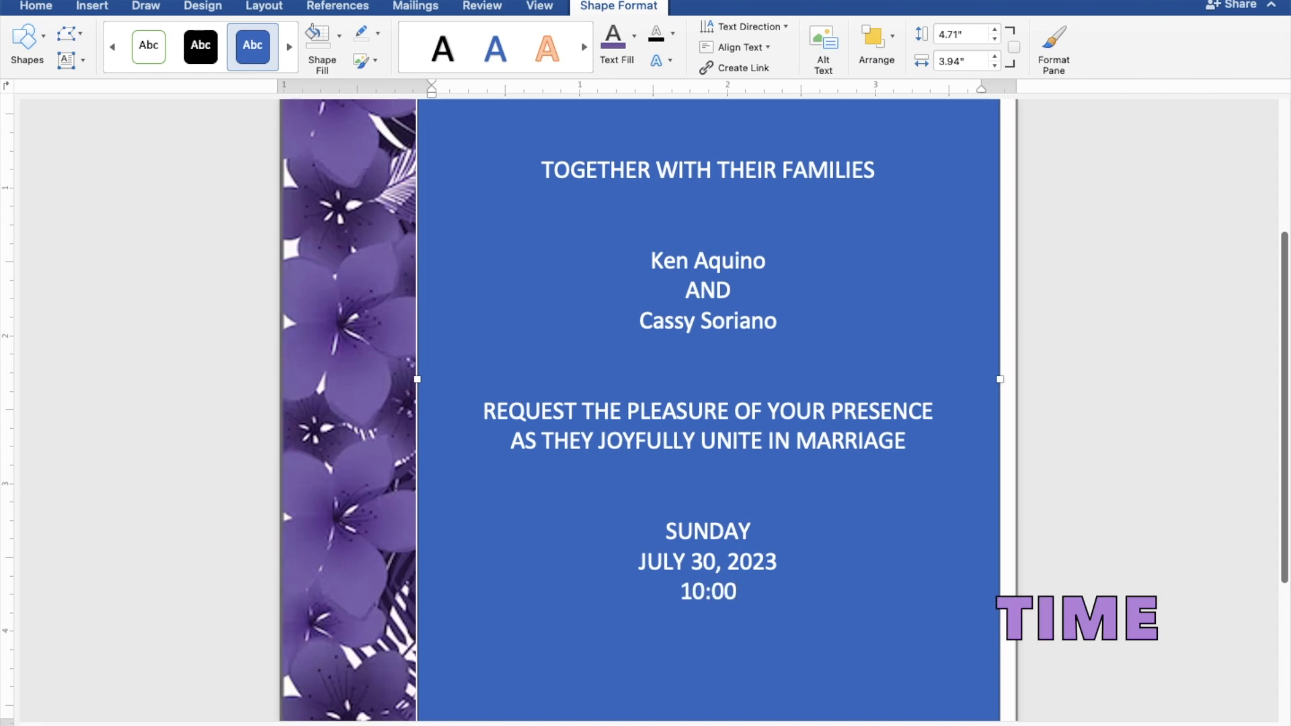
pyautogui.write('IN')
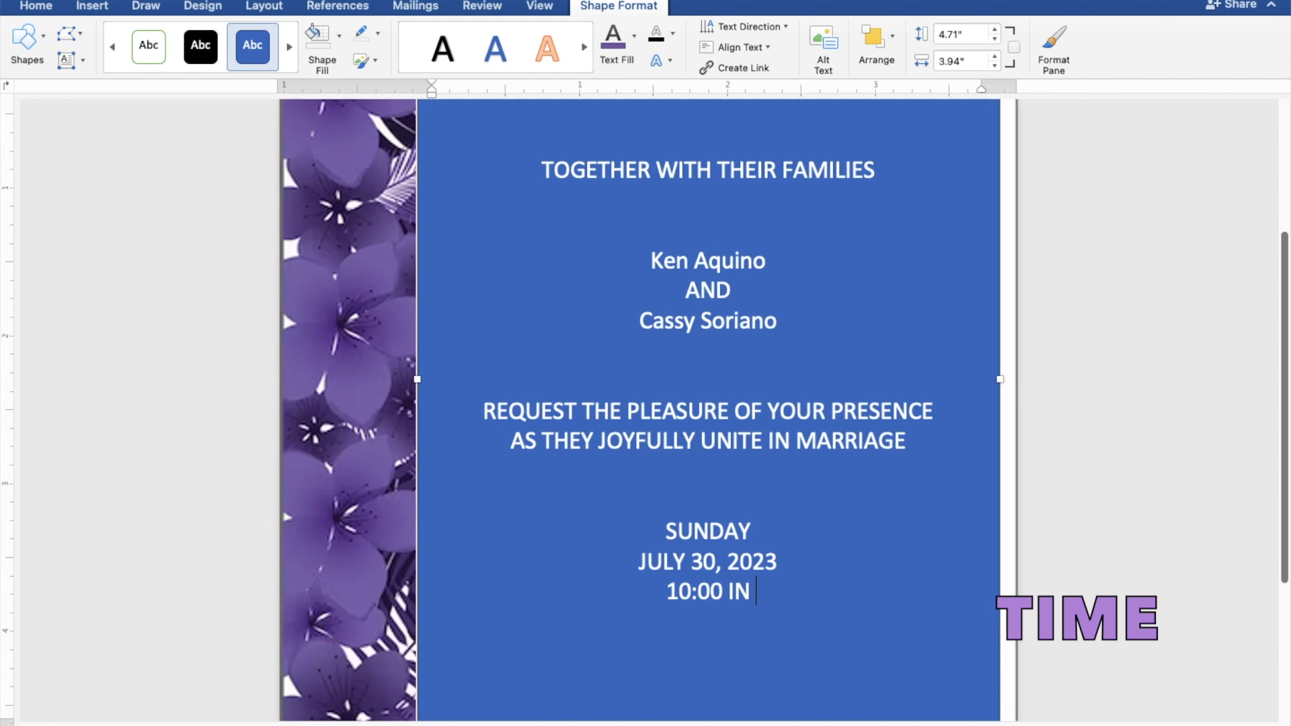
pyautogui.write(' TH')
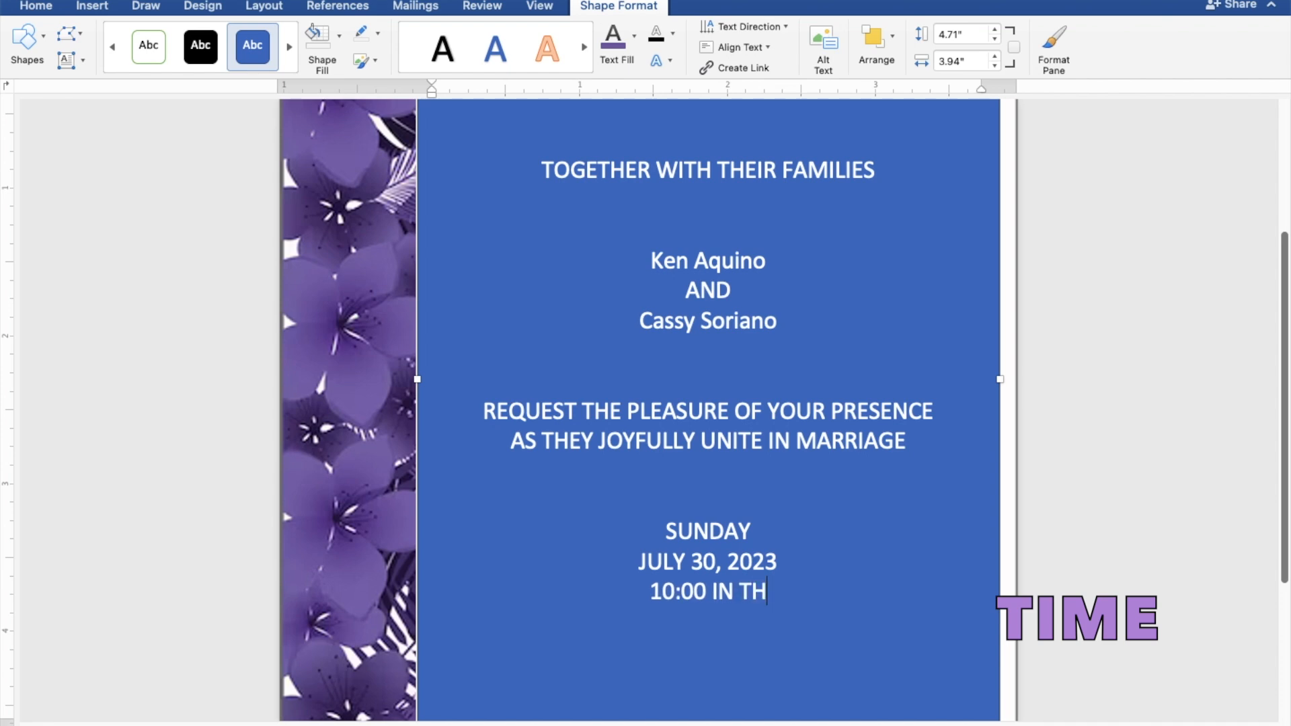
pyautogui.write('E MORNING')
# Step: Add the venue 'ST. THOMAS AQUINAS PARISH CHURCH', 'MANGALDAN, PANGASINAN' and the line 'Reception to follow'
pyautogui.press('Return')
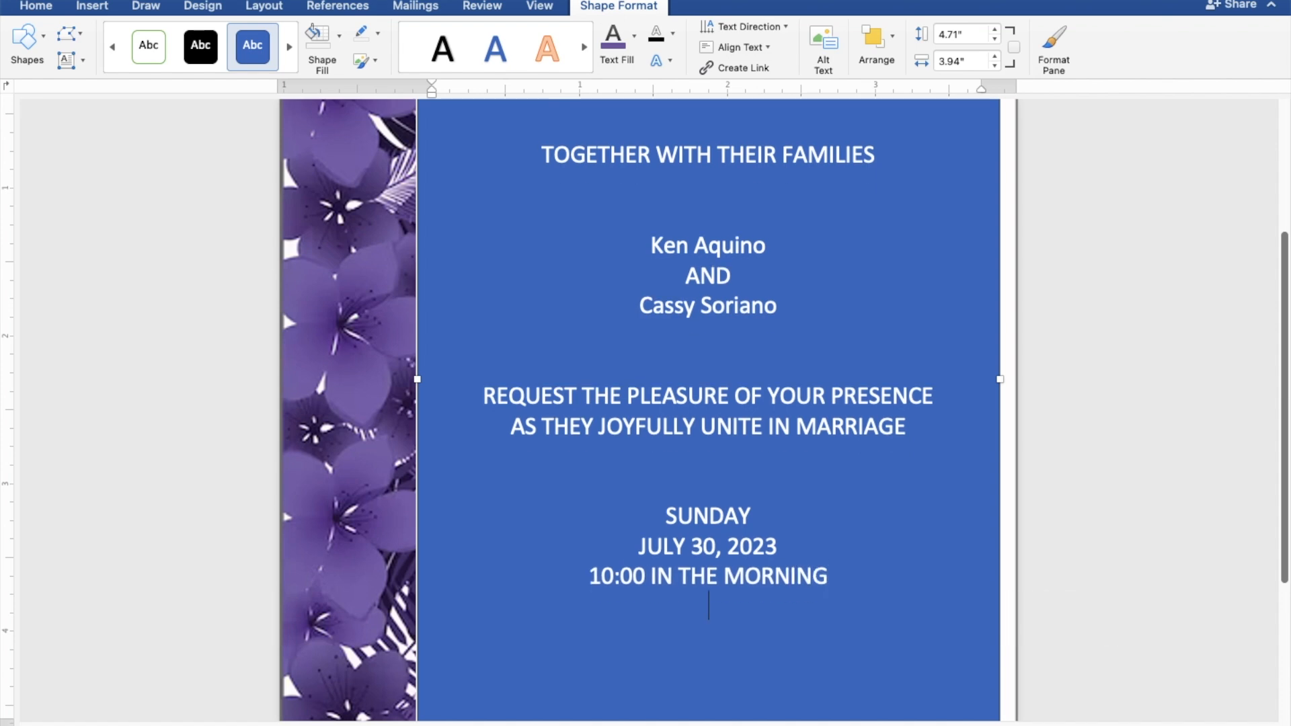
pyautogui.write('ST. ')
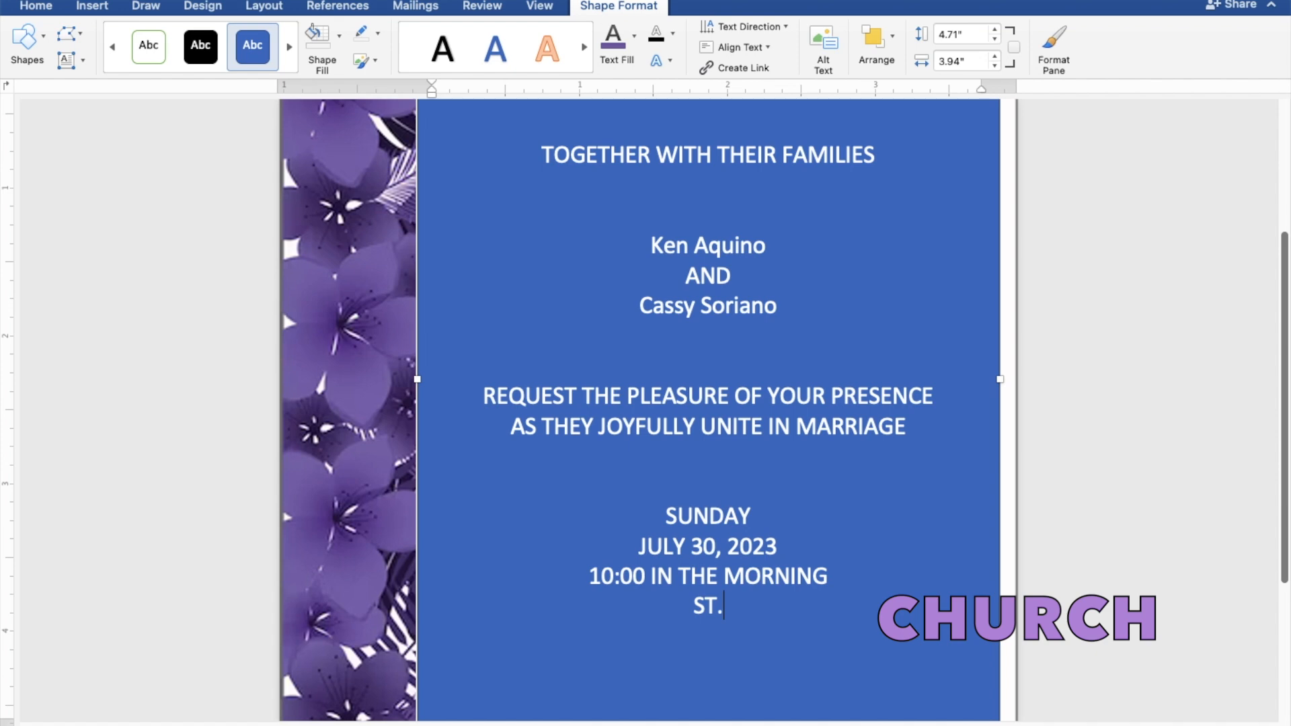
pyautogui.write('THOMAS')
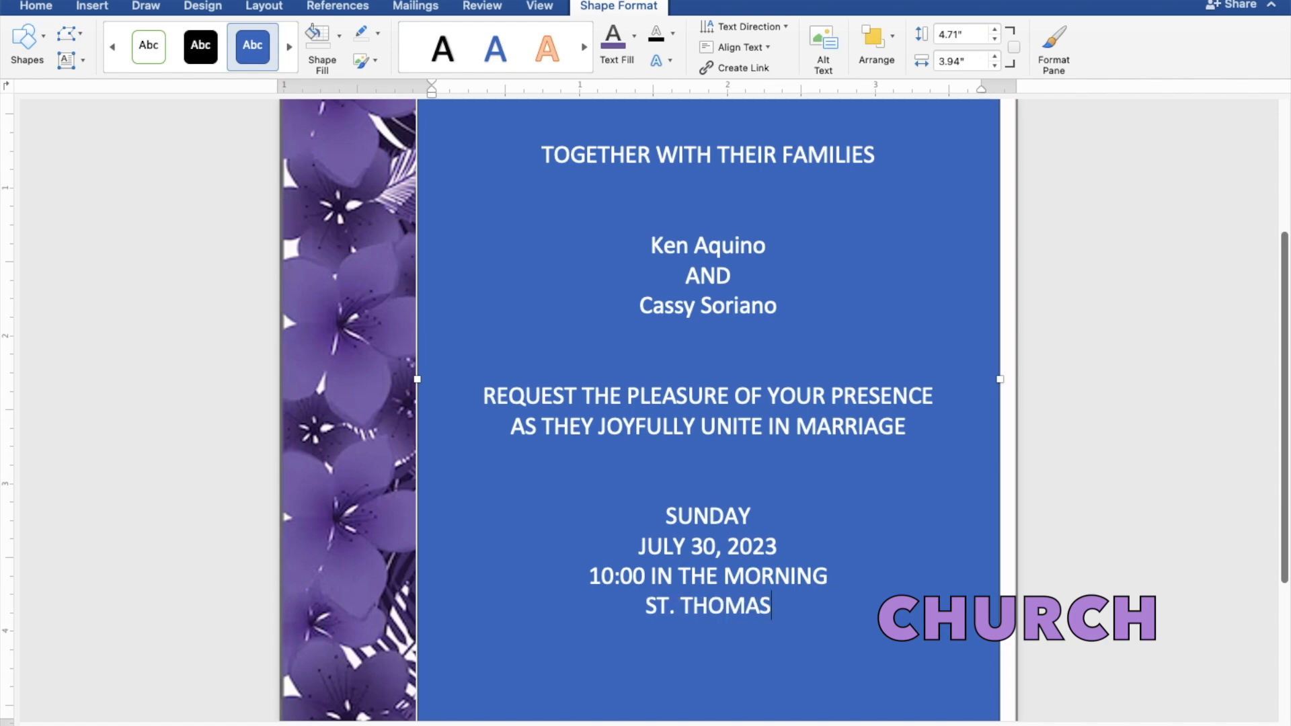
pyautogui.write(' AQUINAS P')
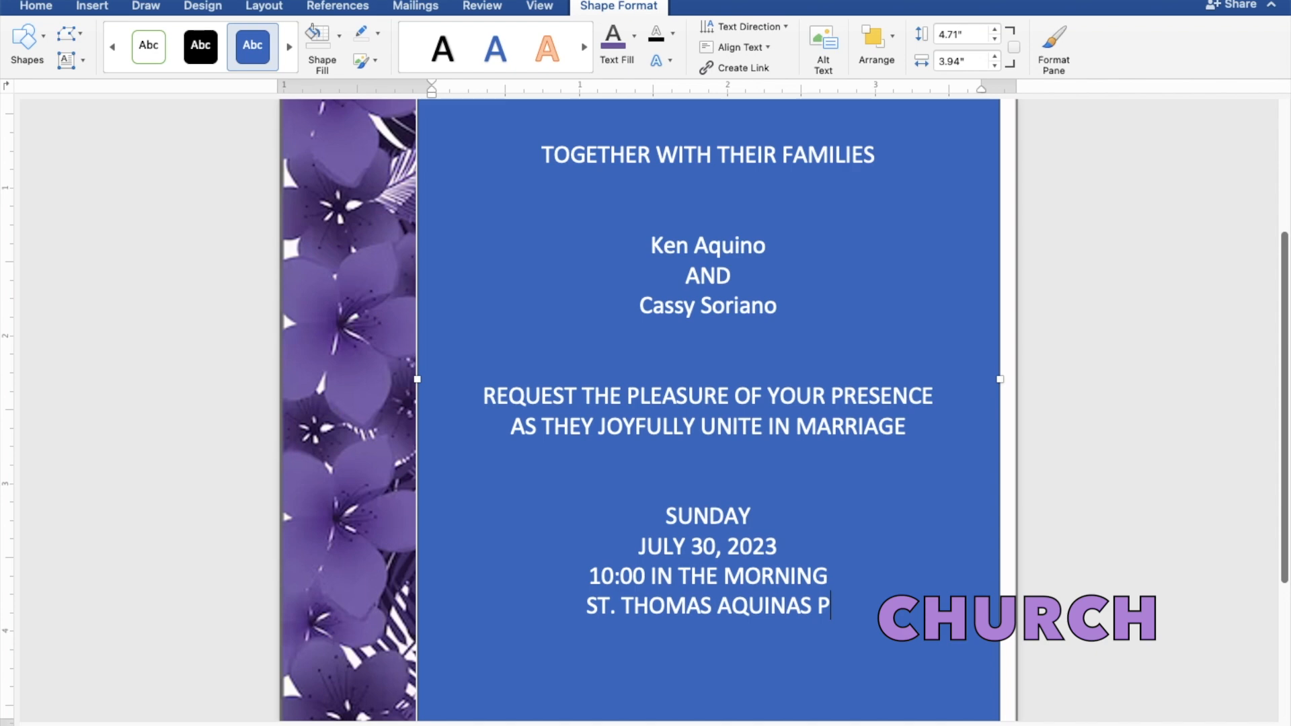
pyautogui.write('ARIS')
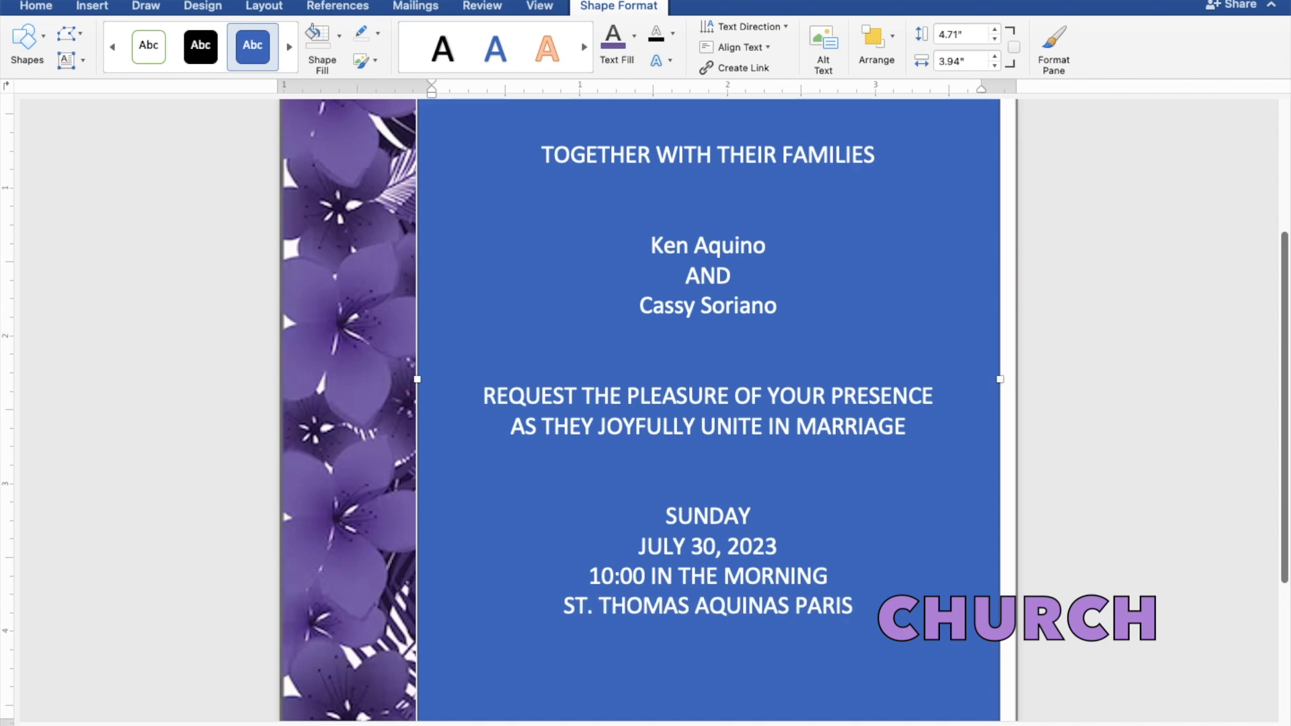
pyautogui.write('H CHURCH')
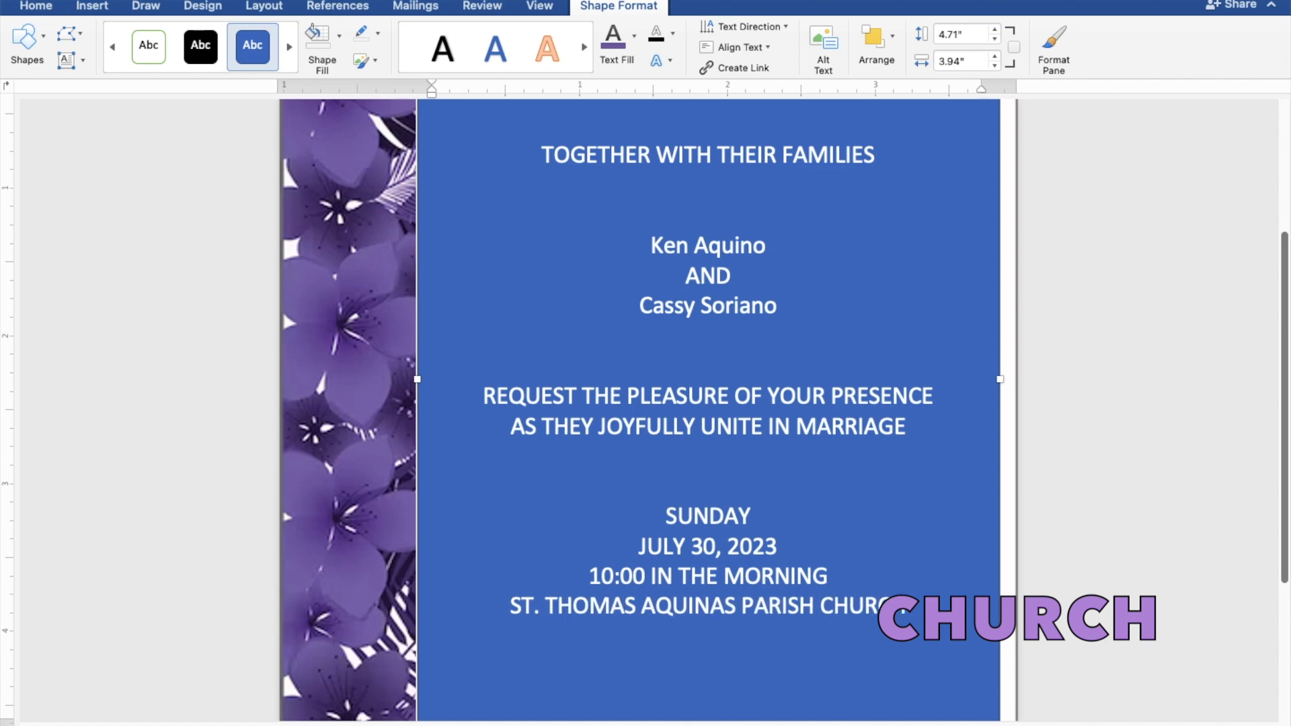
pyautogui.press('Return')
pyautogui.write('MANG')
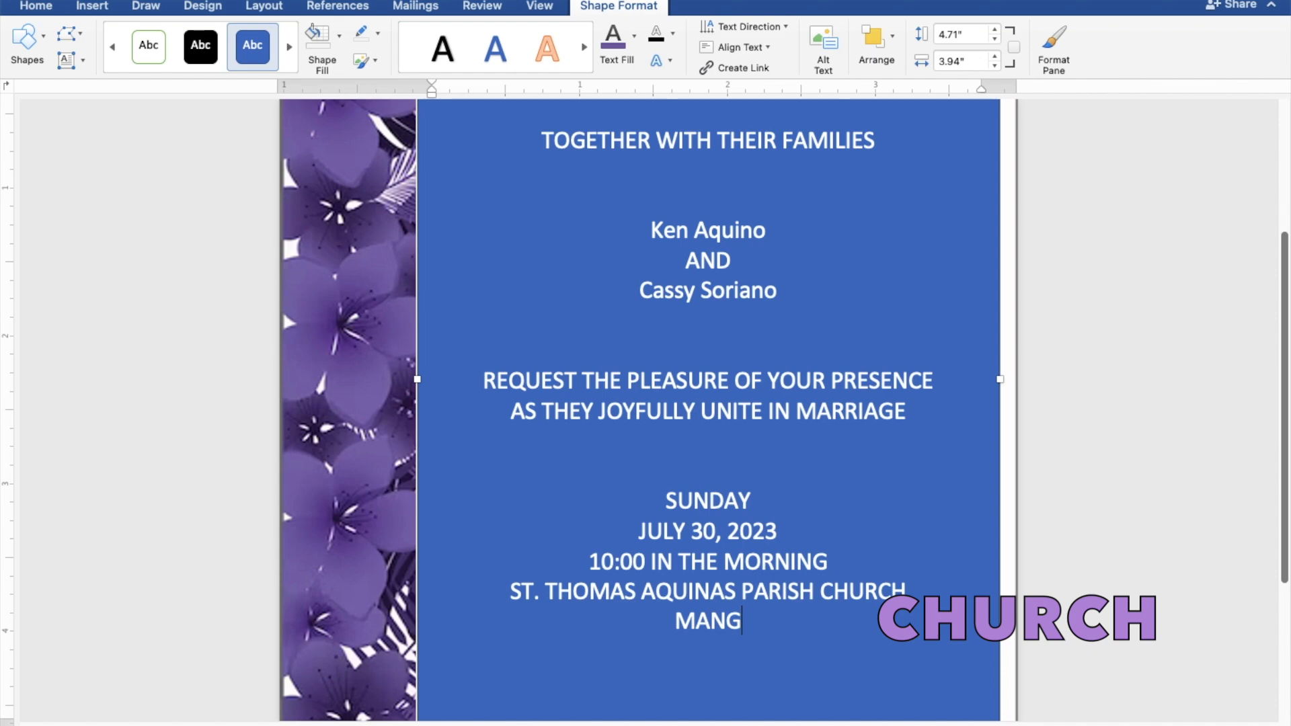
pyautogui.write('ALDAN, PANGASINAN')
pyautogui.press('Return')
pyautogui.press('Return')
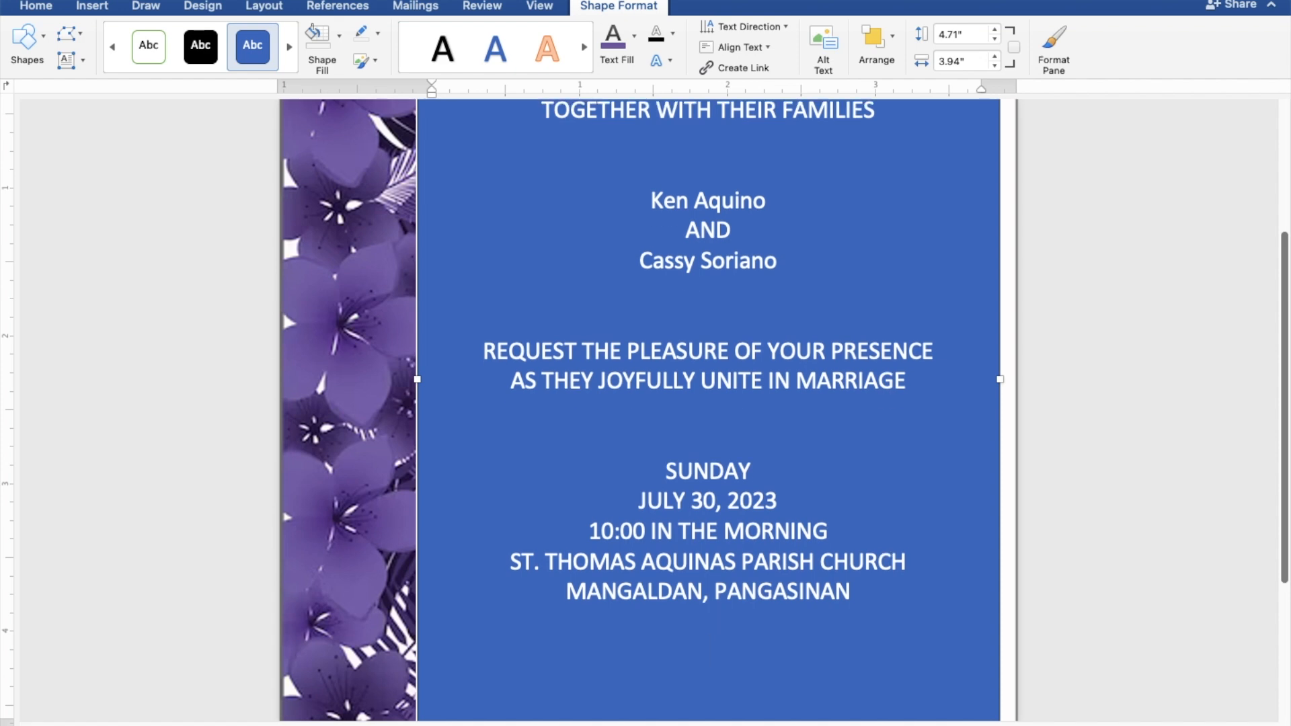
pyautogui.write('Receptio')
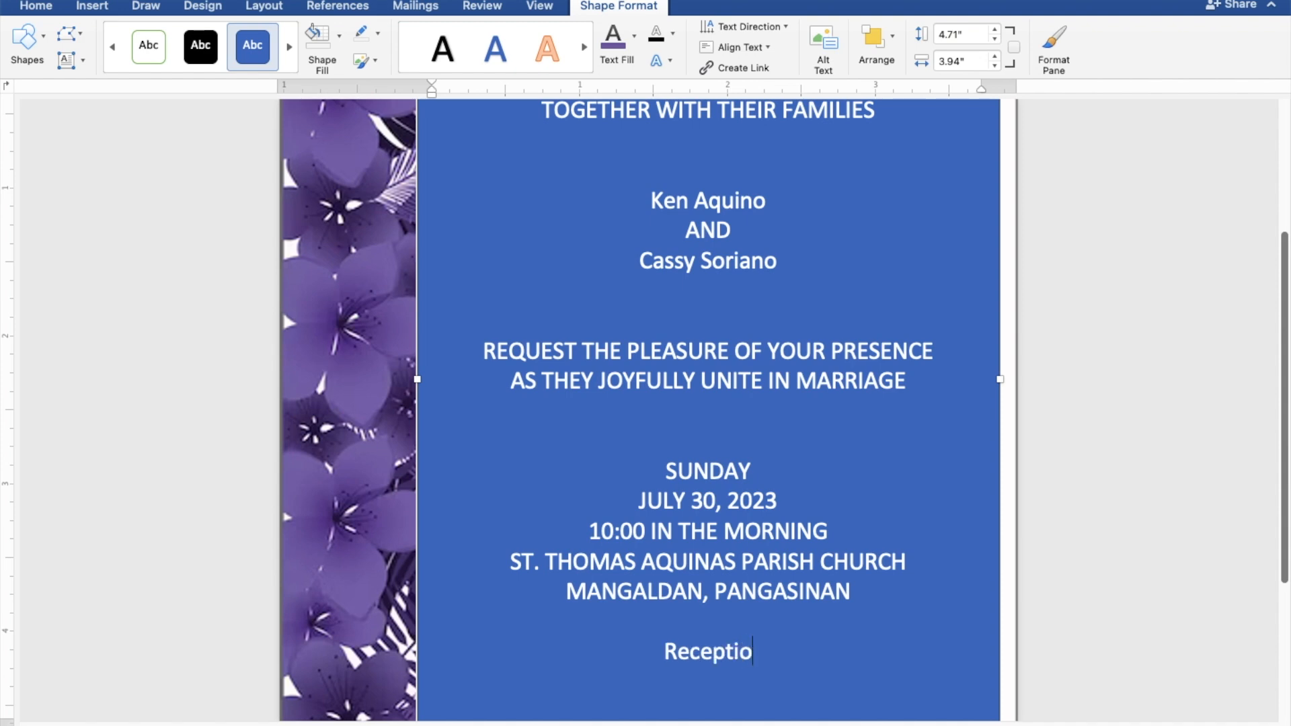
pyautogui.write('n to')
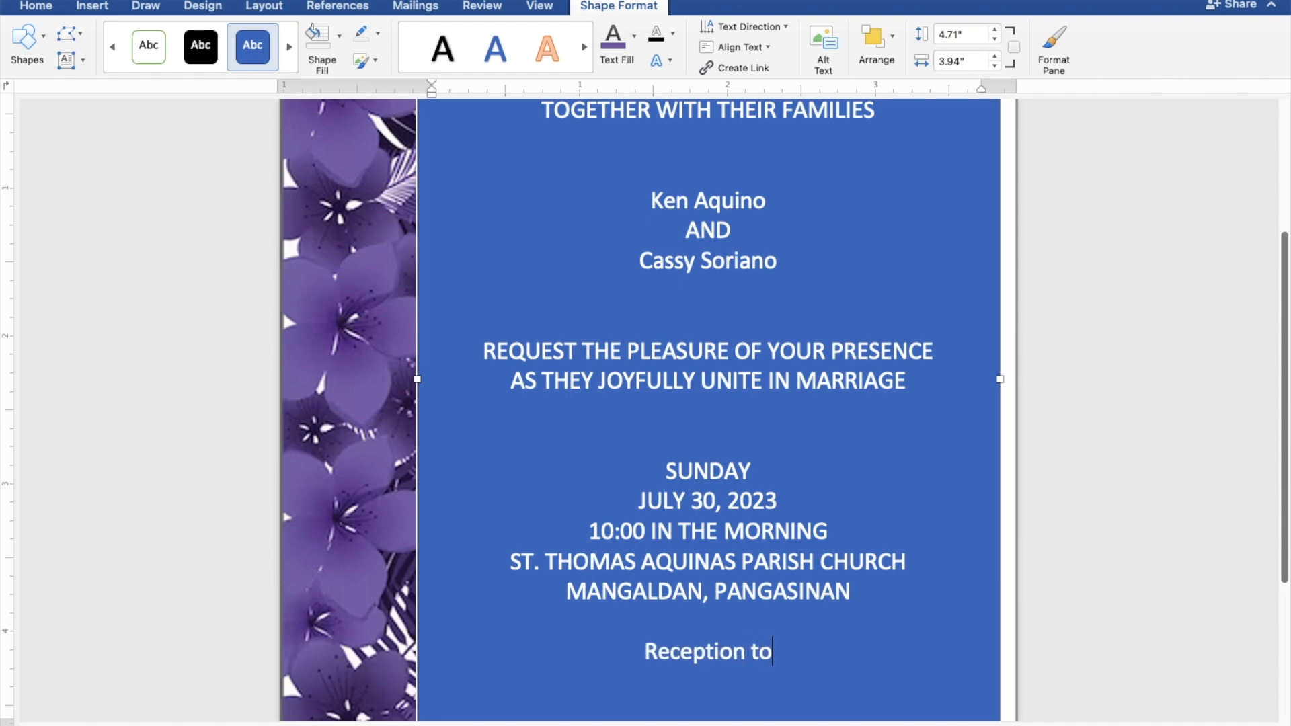
pyautogui.write(' fo')
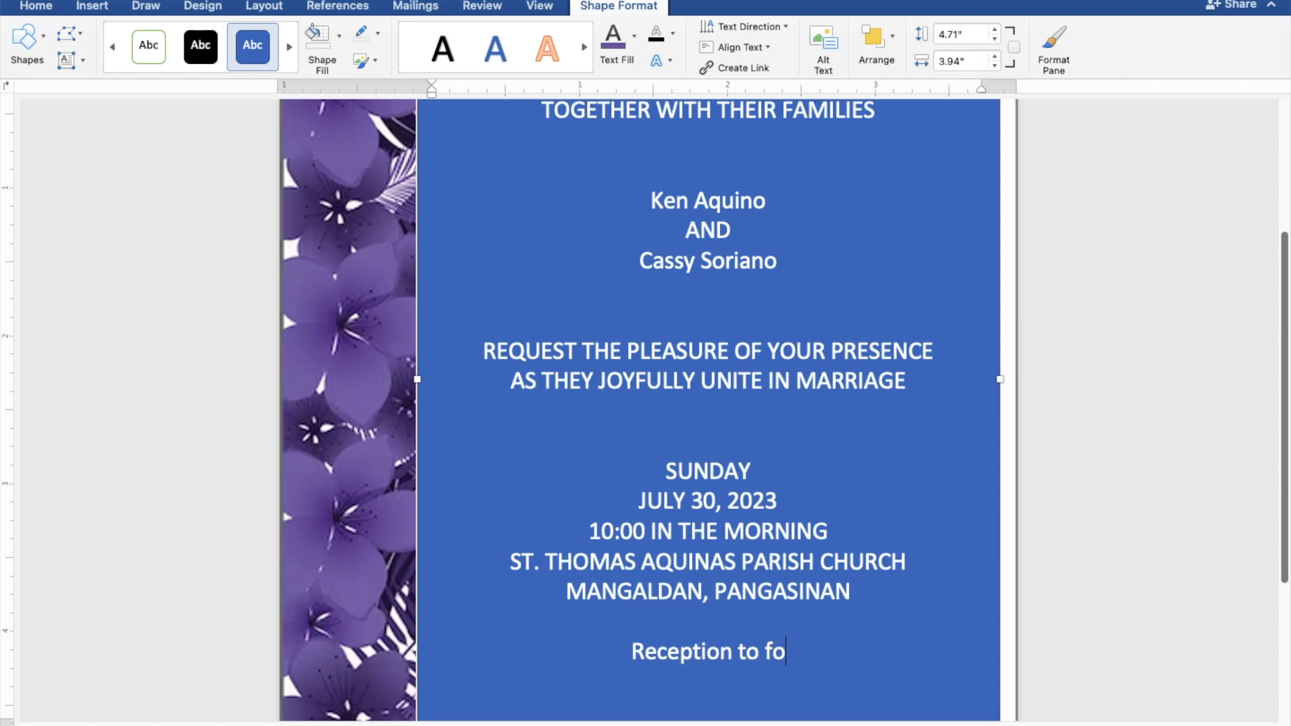
pyautogui.write('llo')
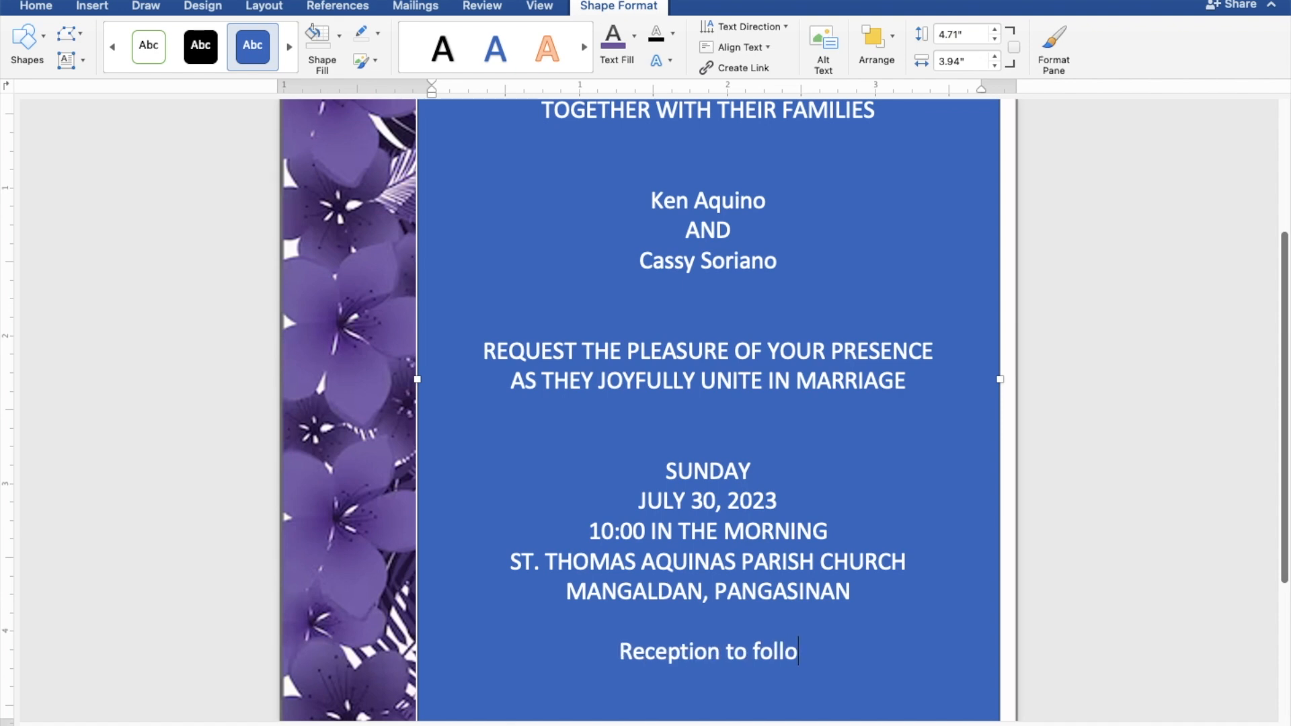
pyautogui.write('w')
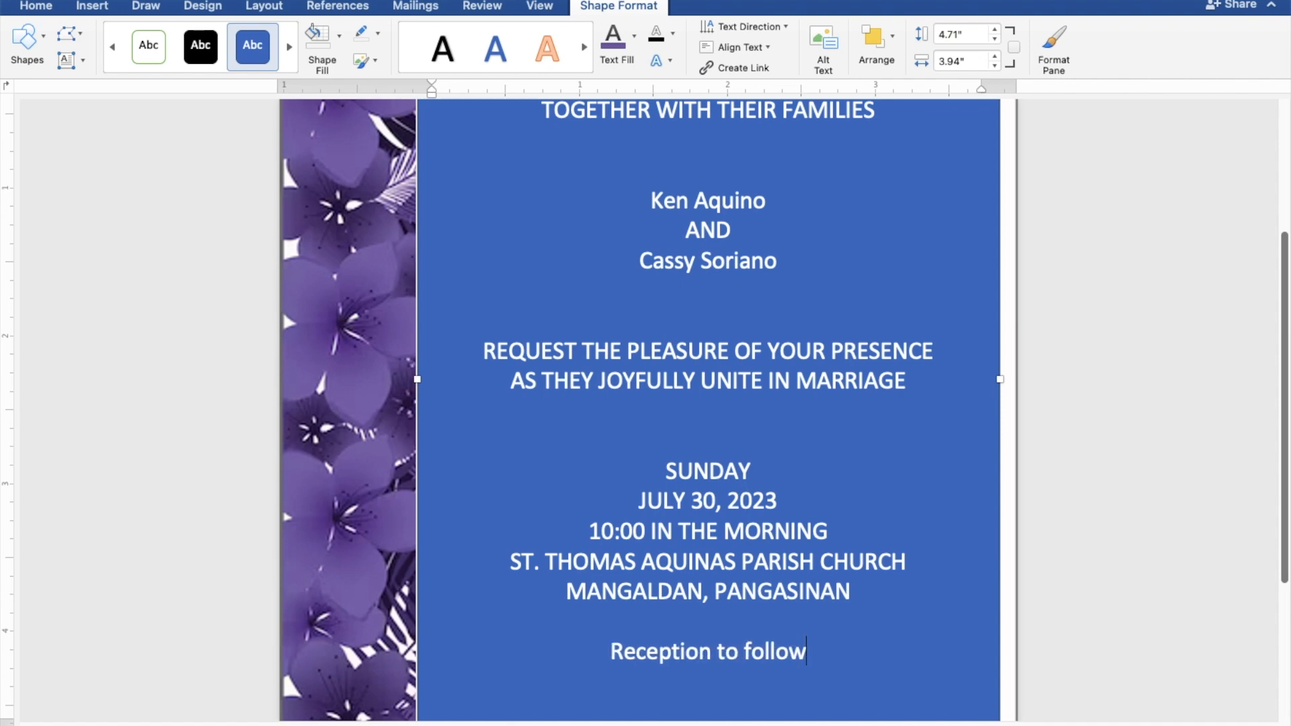
# Step: Select all the invitation text and give the box no fill, no outline, and black text
pyautogui.scroll(1, 708, 410)
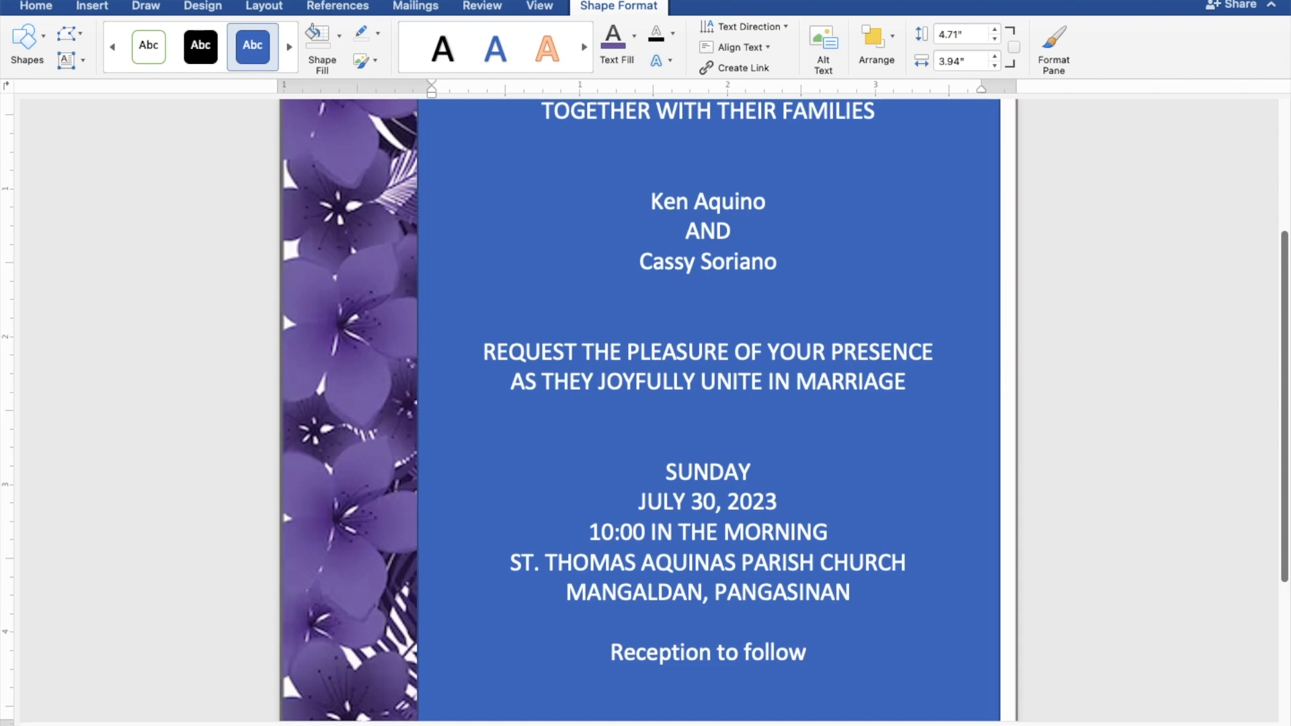
pyautogui.scroll(2, 708, 410)
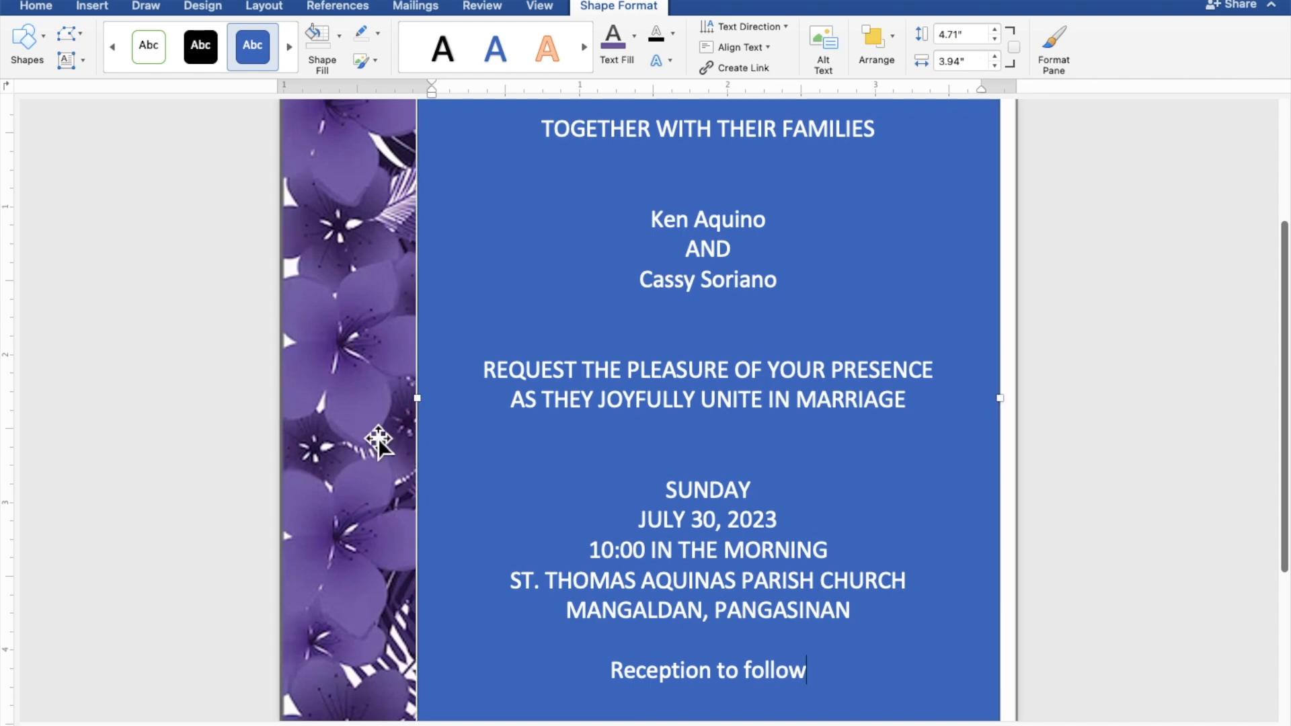
pyautogui.moveTo(816, 674); pyautogui.dragTo(537, 144)
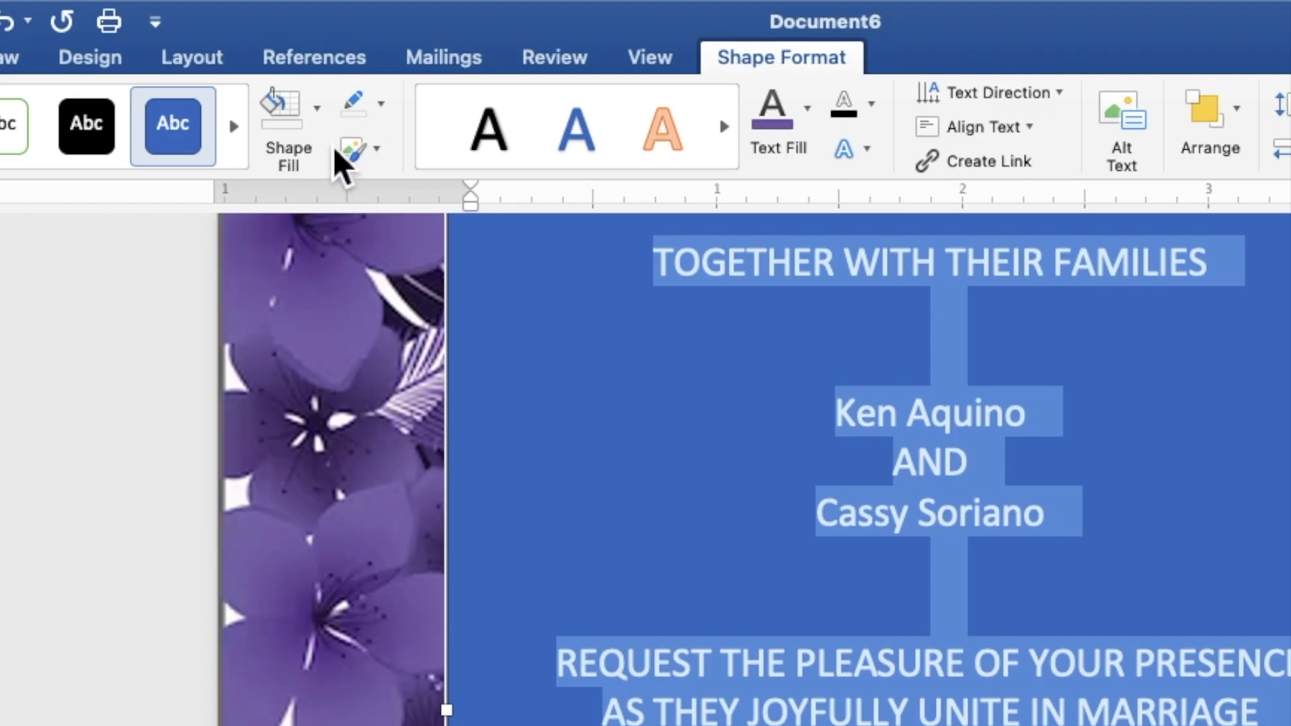
pyautogui.click(322, 125)
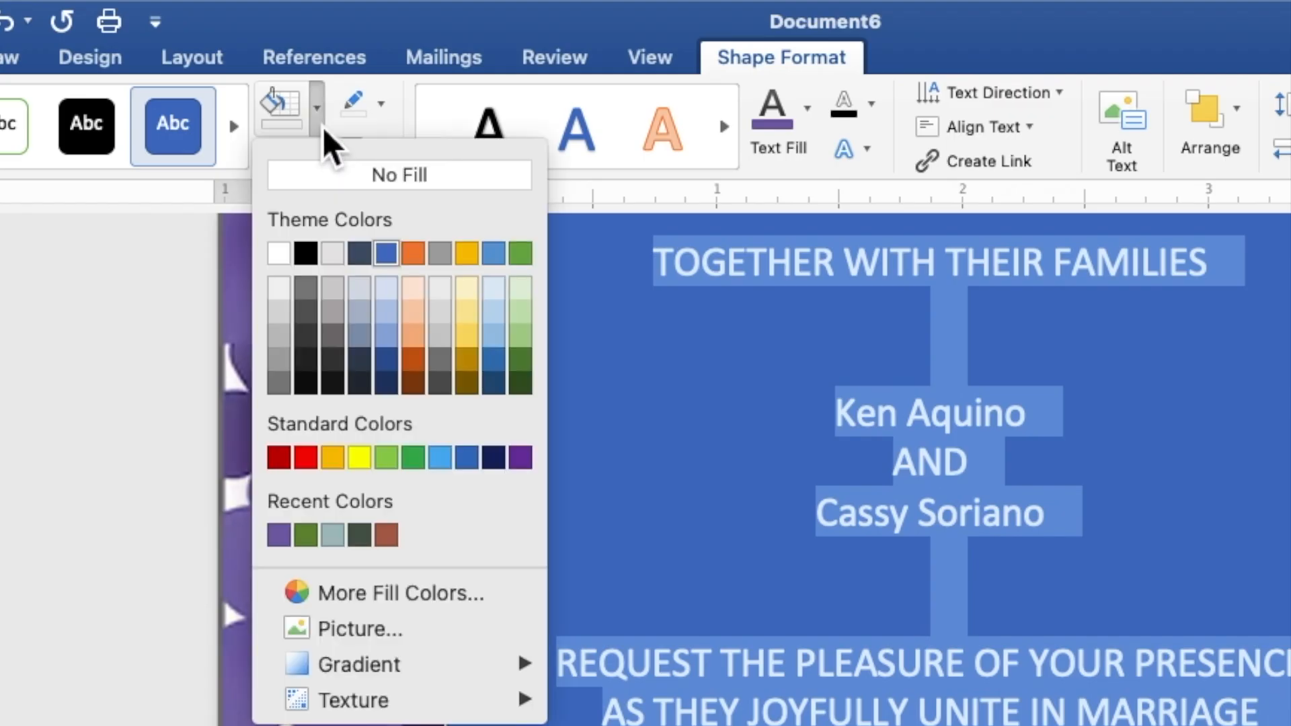
pyautogui.click(326, 174)
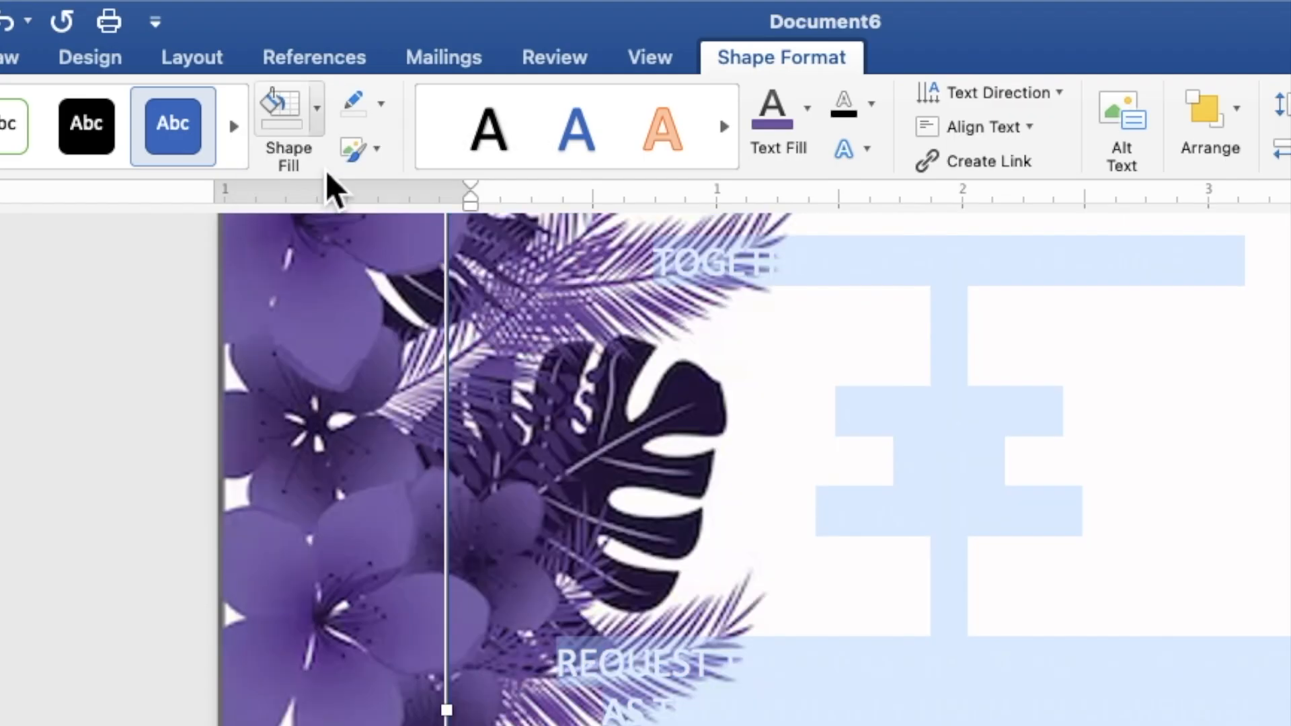
pyautogui.click(384, 108)
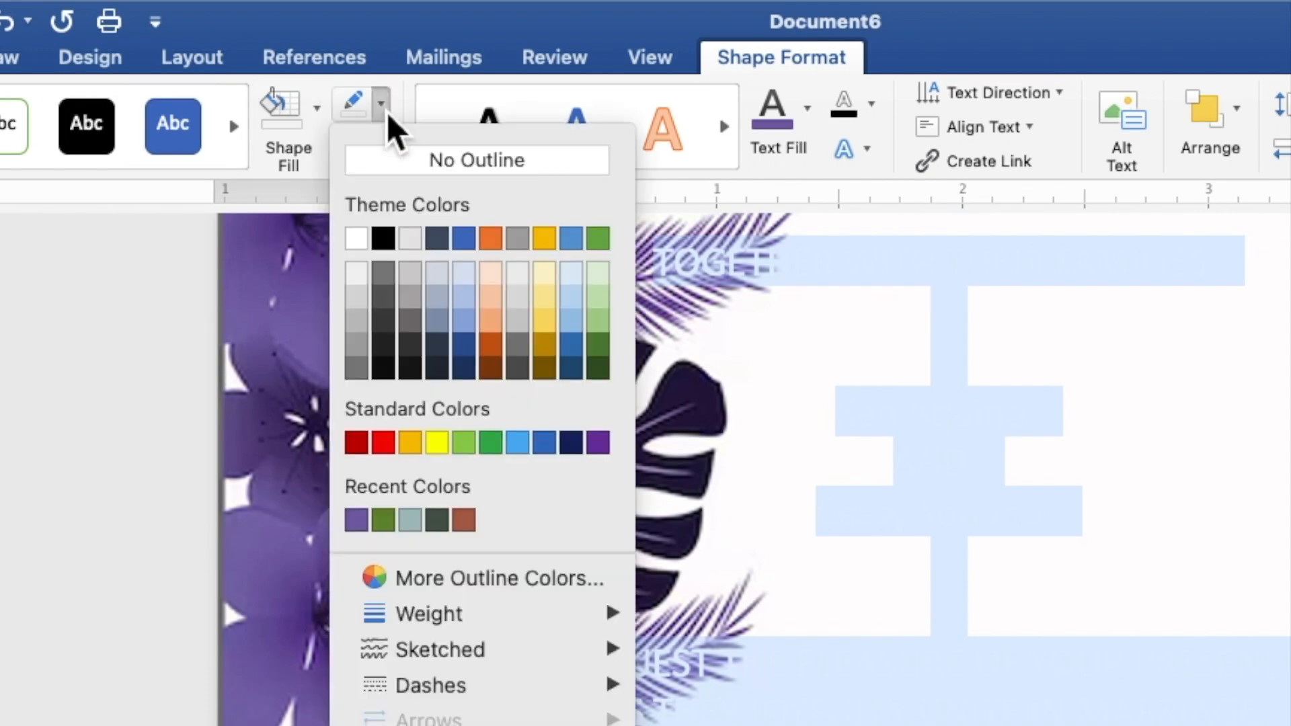
pyautogui.click(394, 159)
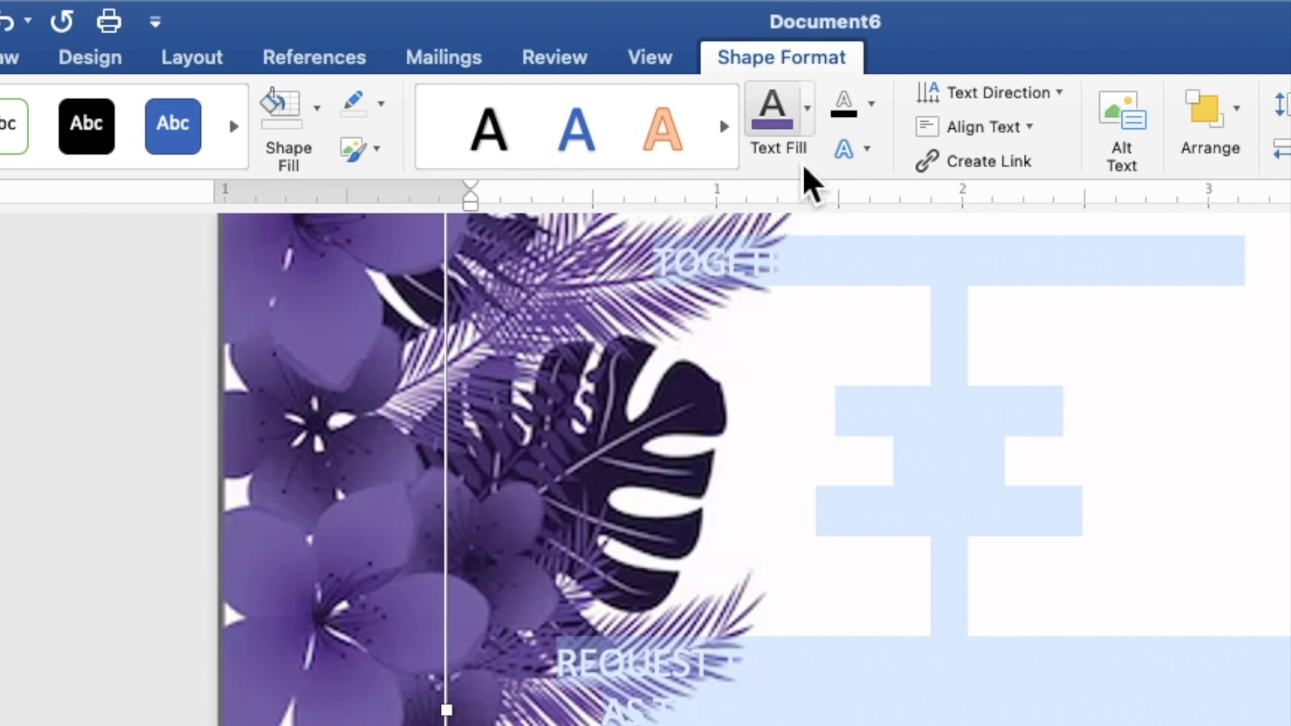
pyautogui.click(808, 125)
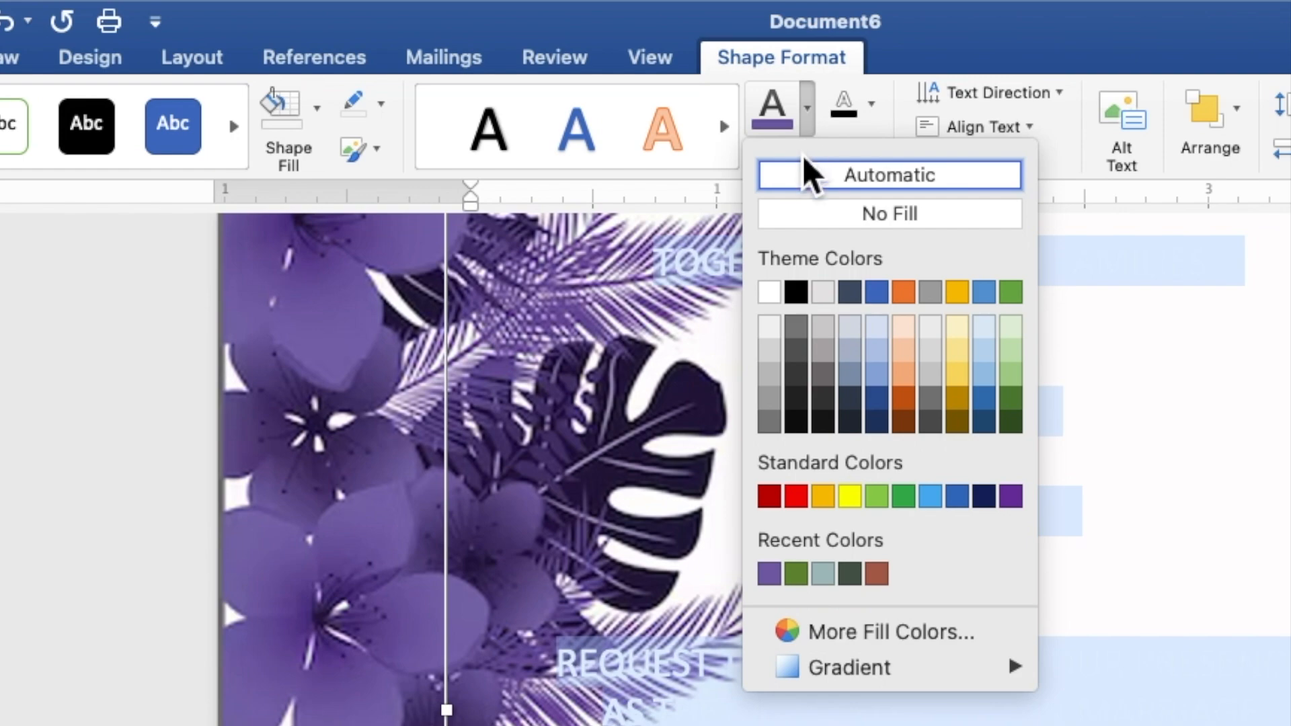
pyautogui.click(797, 293)
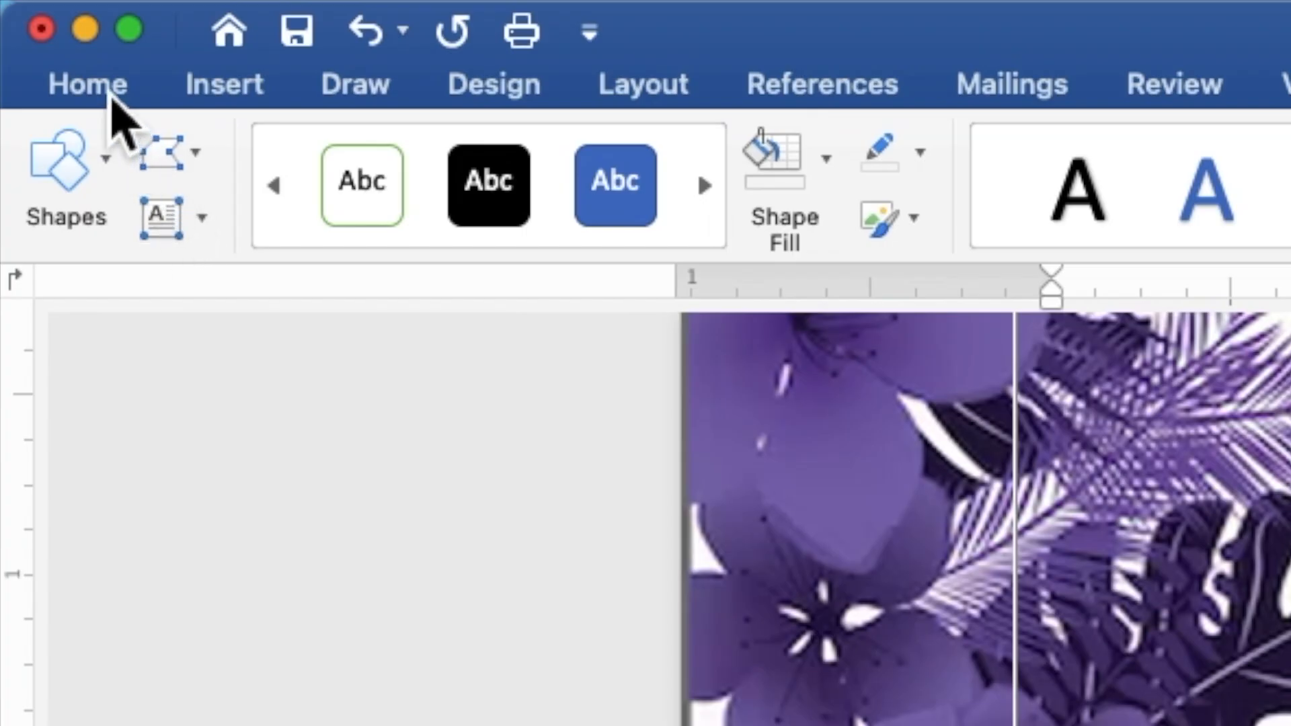
# Step: Set the invitation text to Times New Roman at font size 9
pyautogui.click(111, 97)
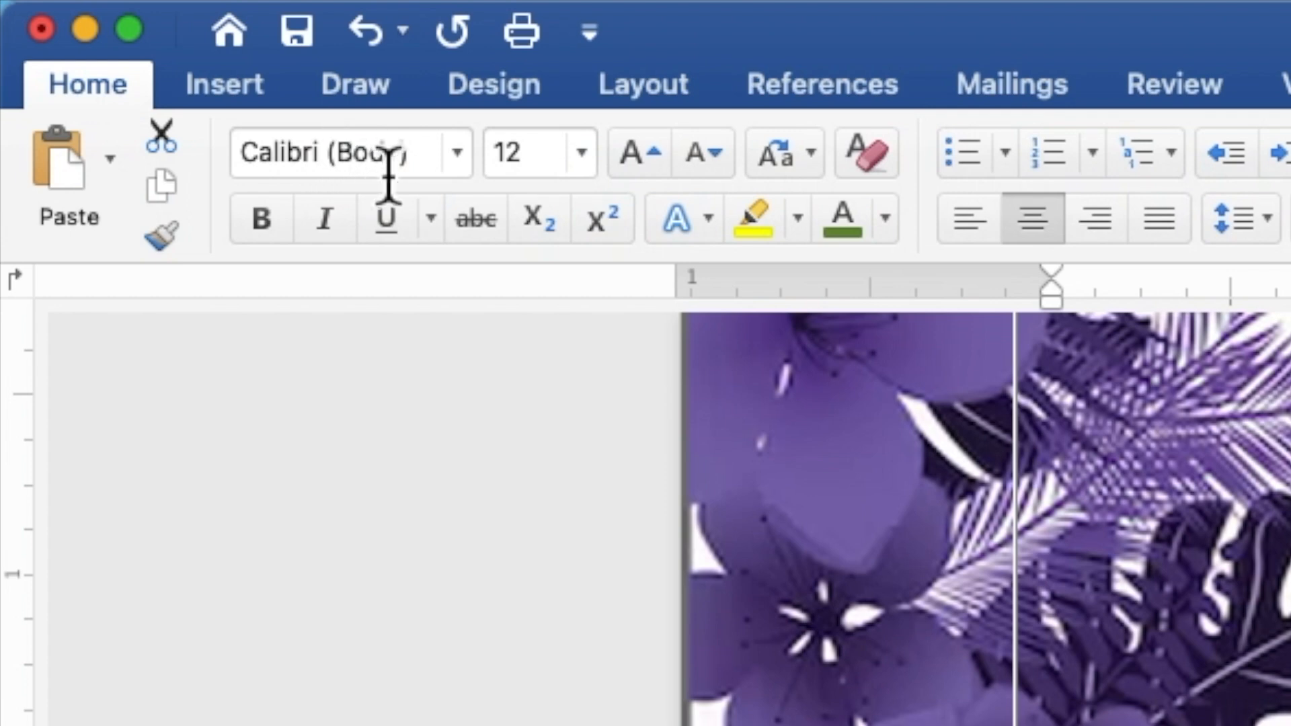
pyautogui.click(460, 167)
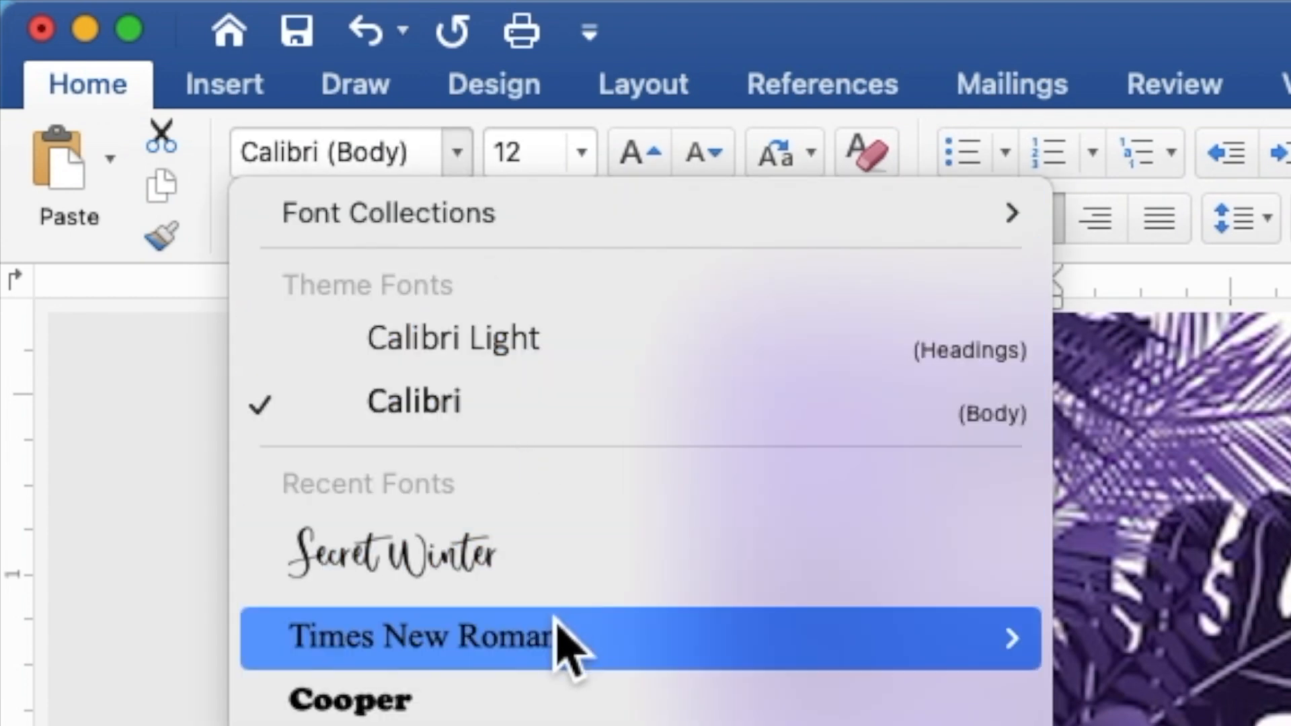
pyautogui.click(559, 643)
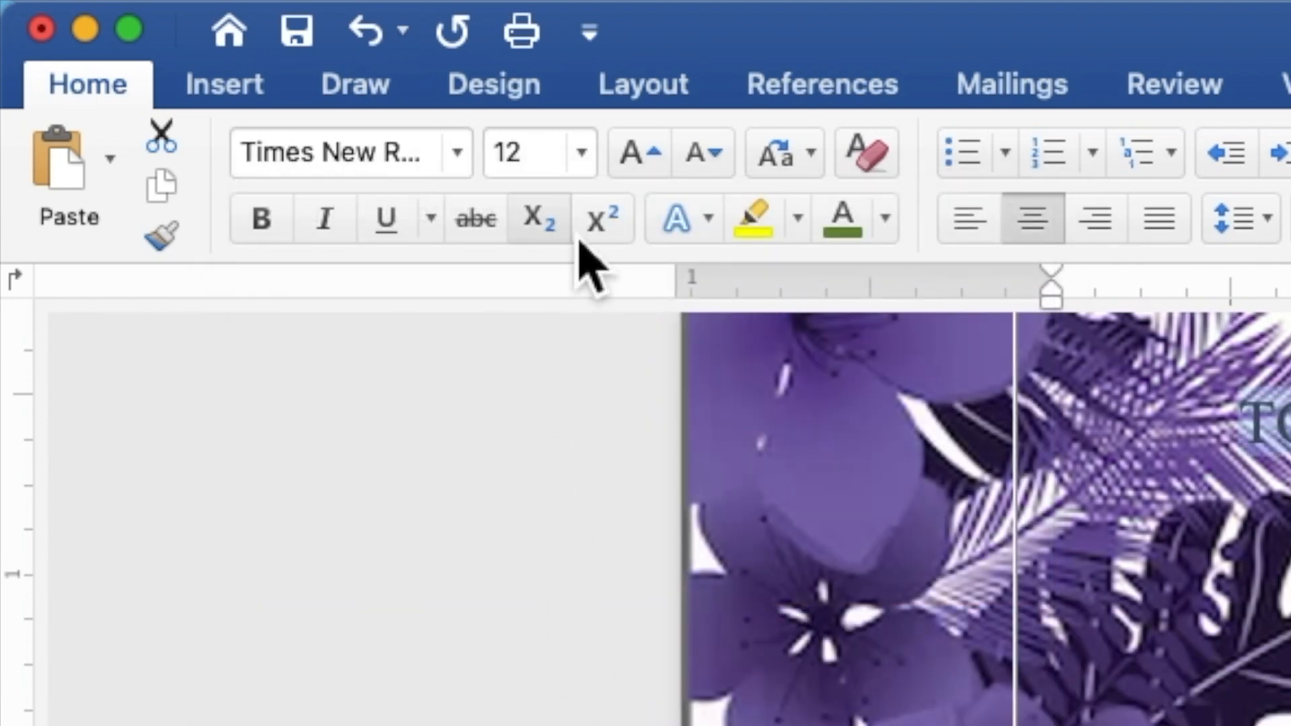
pyautogui.click(533, 172)
pyautogui.moveTo(533, 172); pyautogui.dragTo(498, 168)
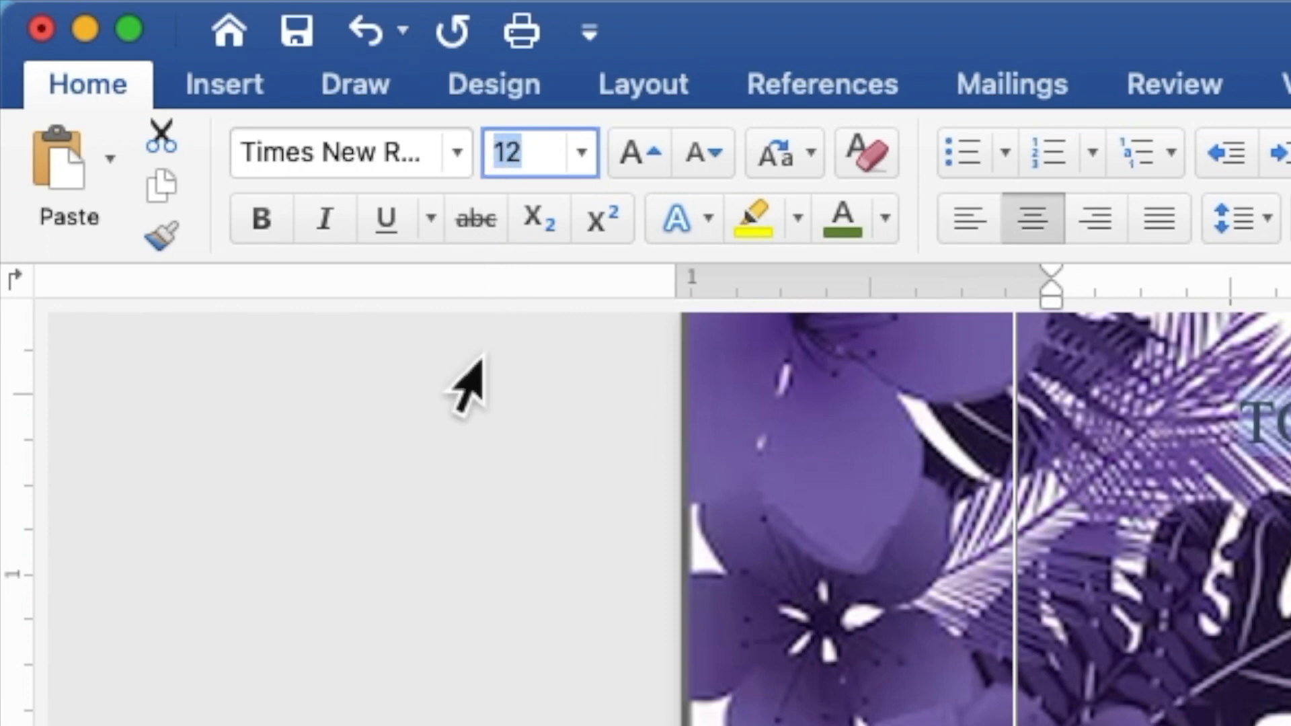
pyautogui.write('9')
pyautogui.press('Return')
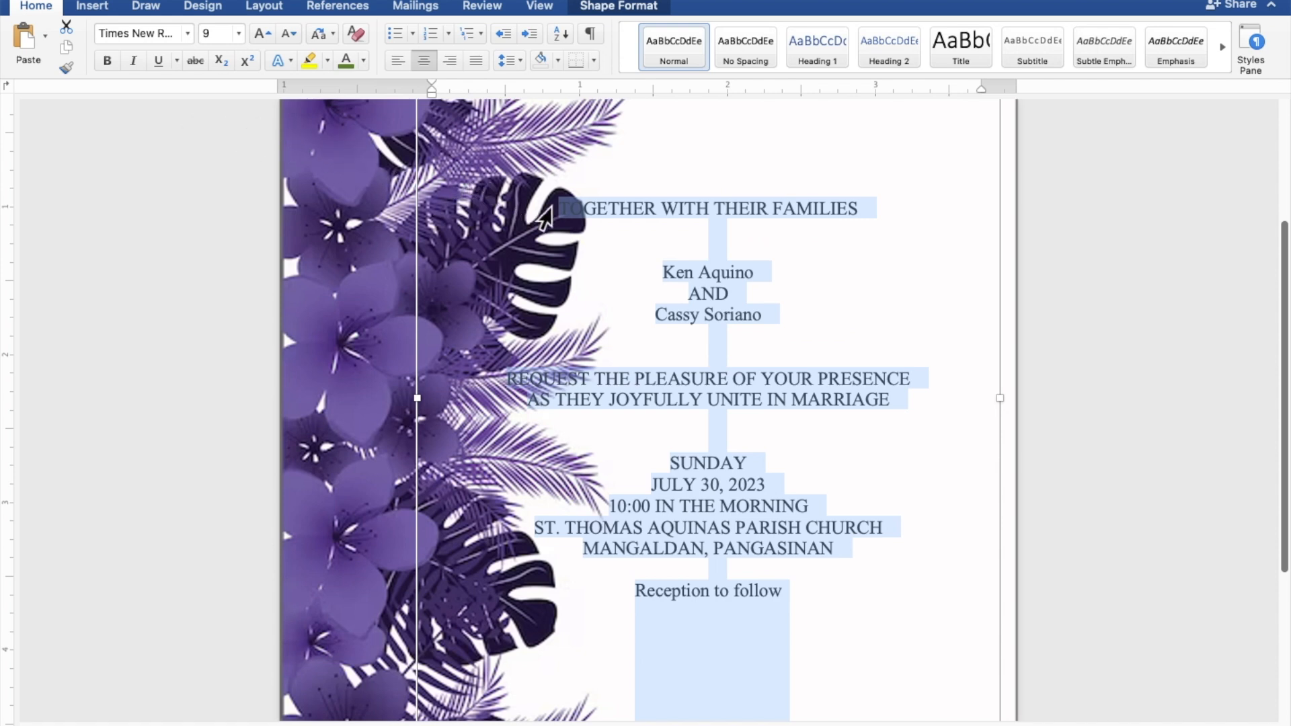
# Step: Format both names and 'Reception to follow' in the Secret Winter script at size 15
pyautogui.click(756, 271)
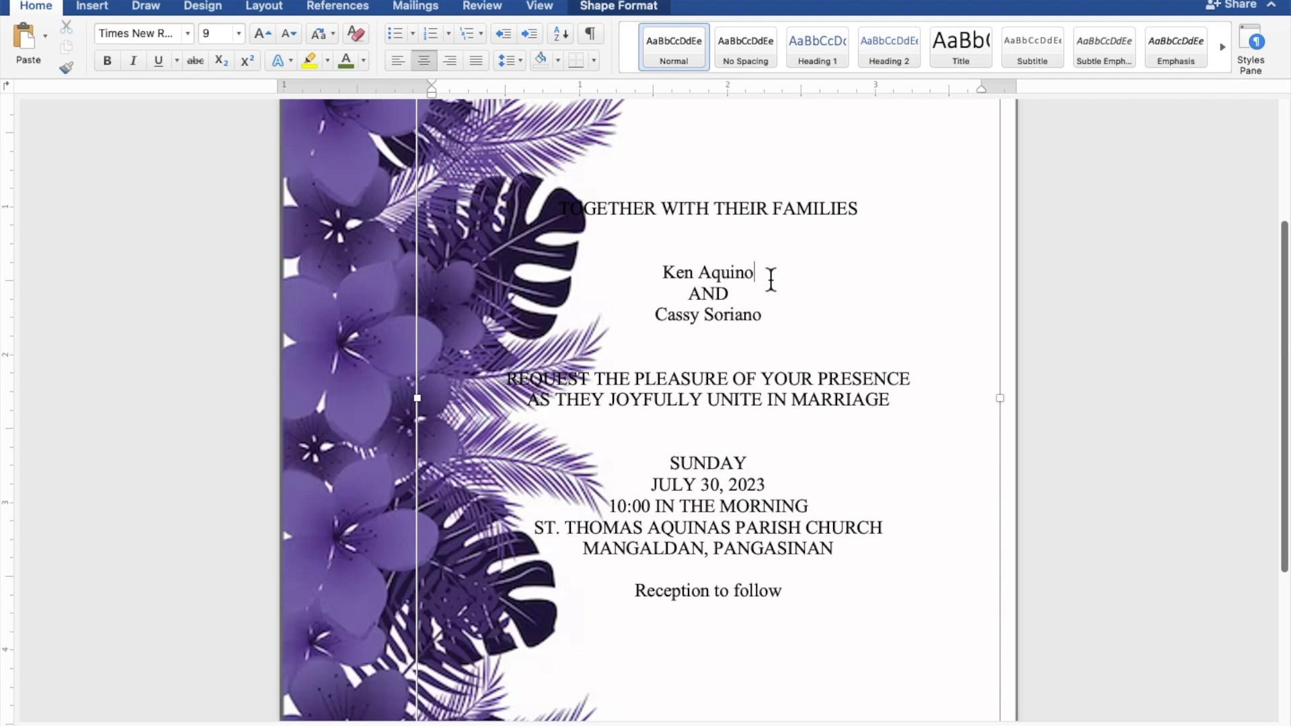
pyautogui.moveTo(760, 280); pyautogui.dragTo(680, 280)
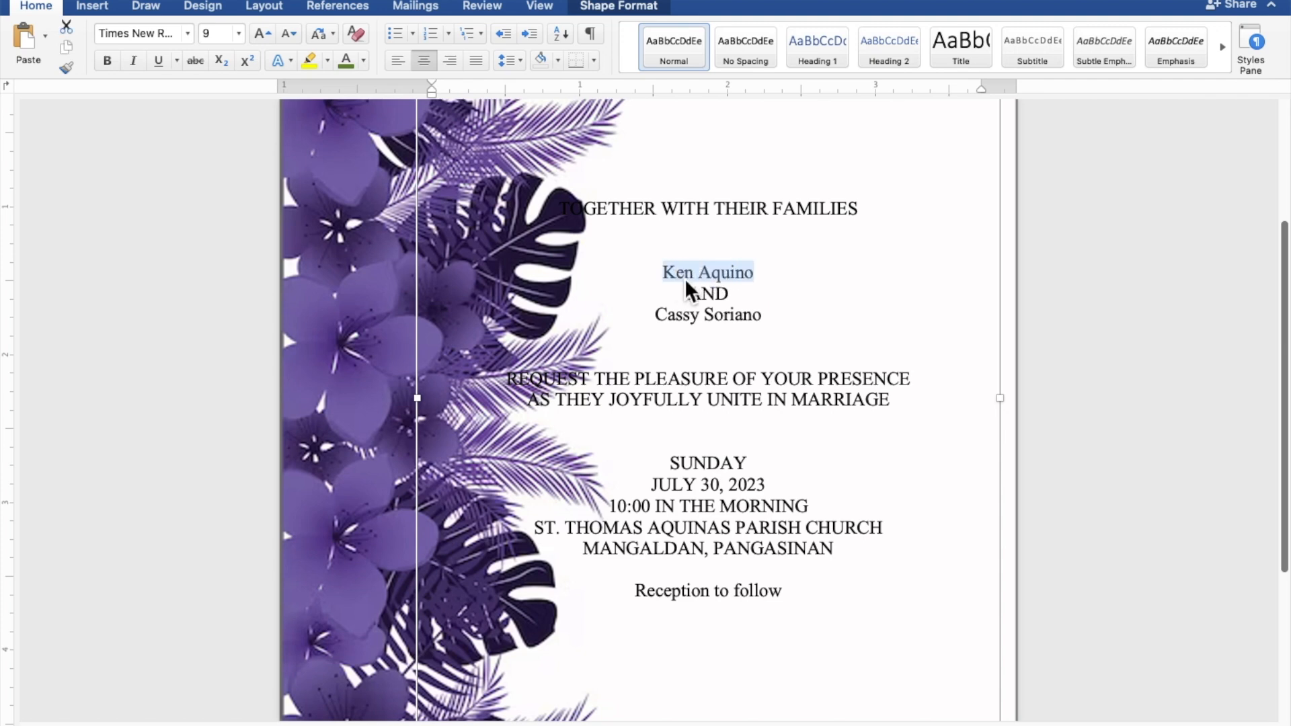
pyautogui.moveTo(769, 320); pyautogui.dragTo(695, 321)
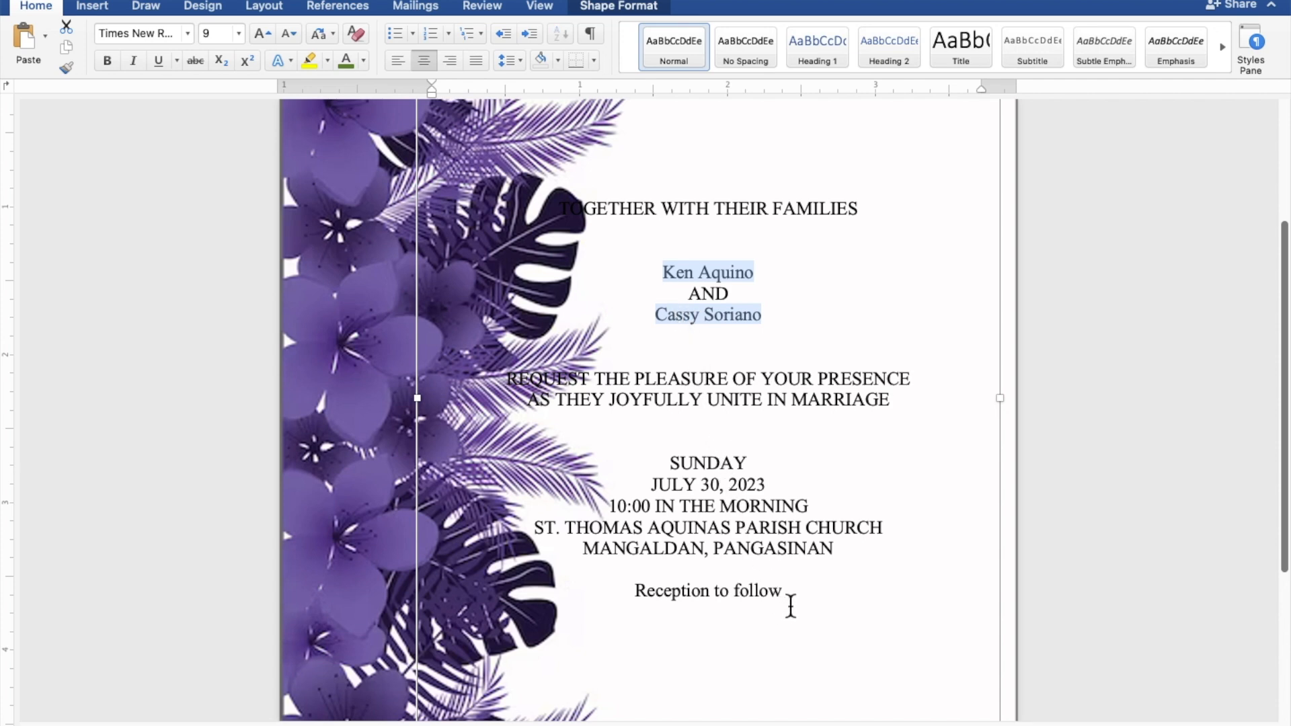
pyautogui.moveTo(793, 601); pyautogui.dragTo(709, 594)
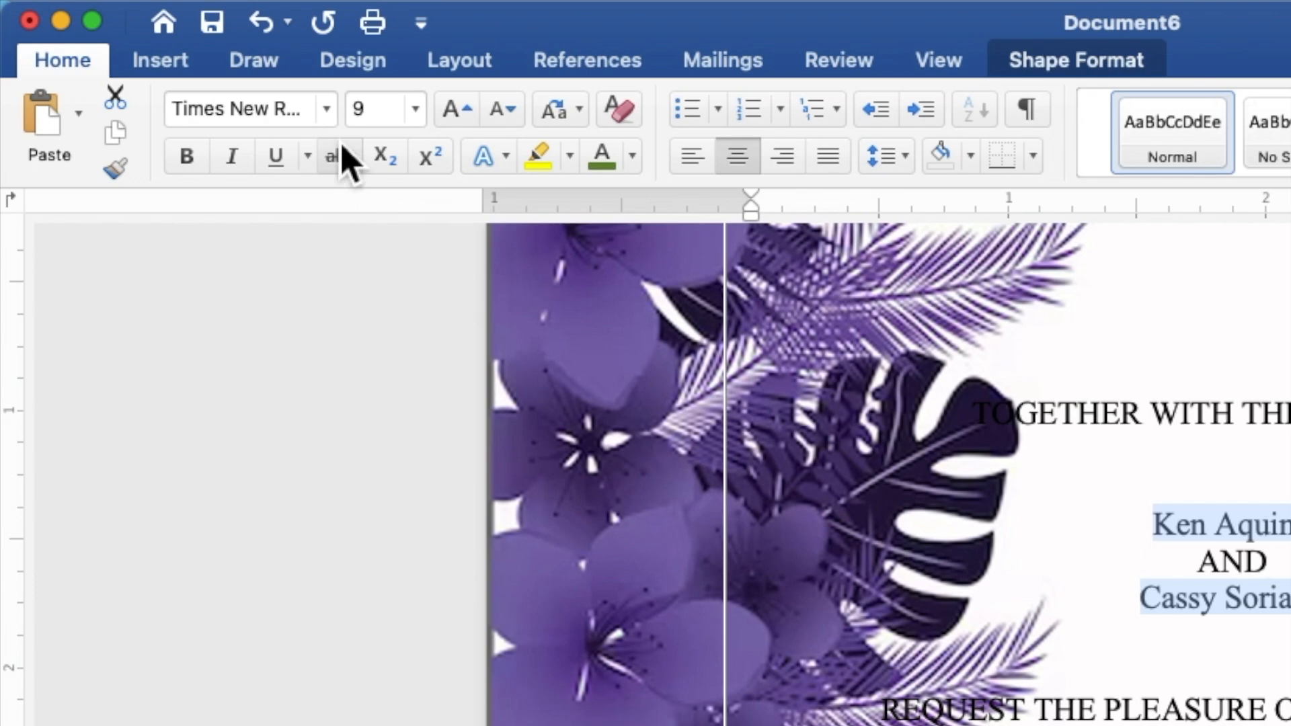
pyautogui.click(331, 114)
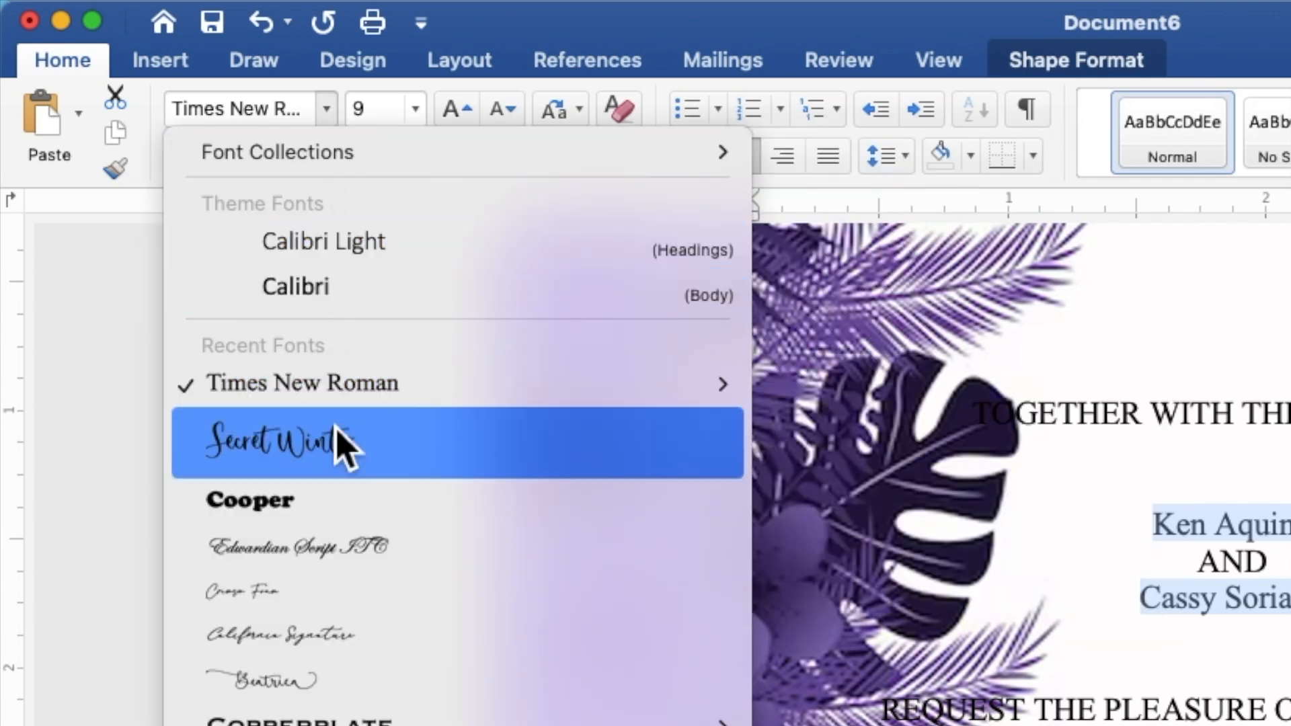
pyautogui.click(337, 449)
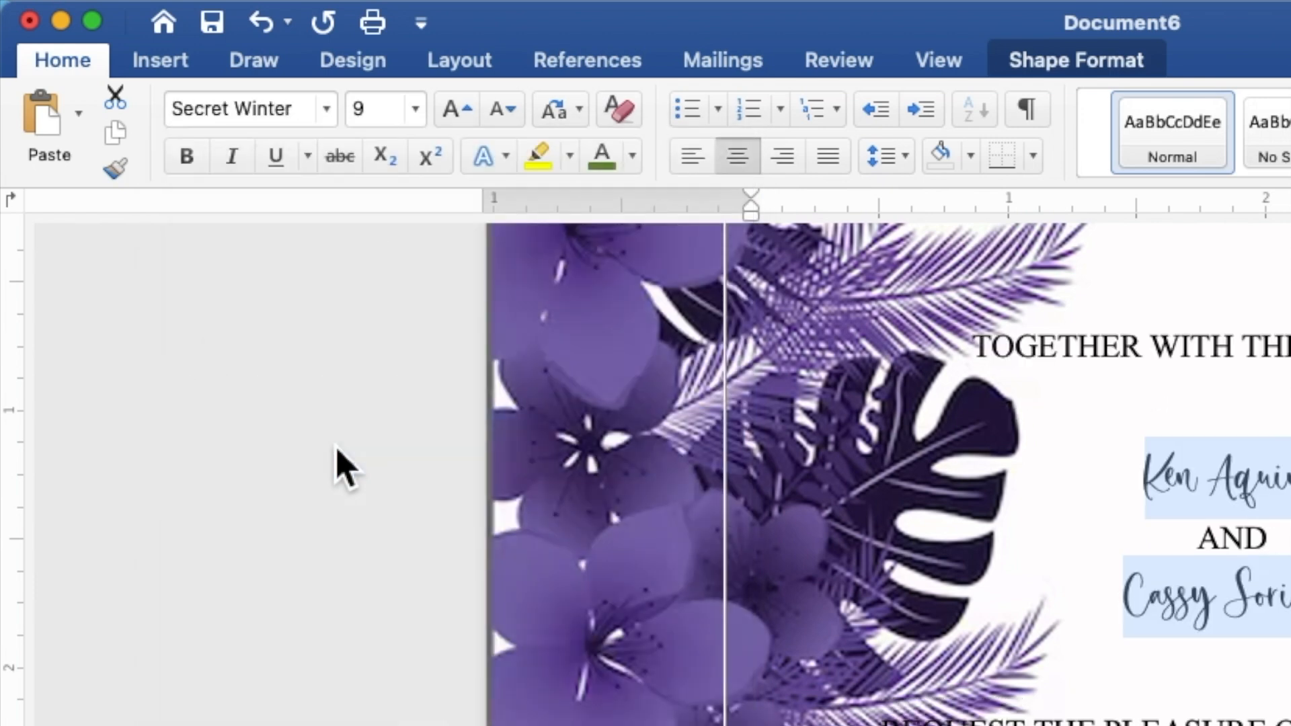
pyautogui.click(390, 114)
pyautogui.moveTo(375, 117); pyautogui.dragTo(357, 119)
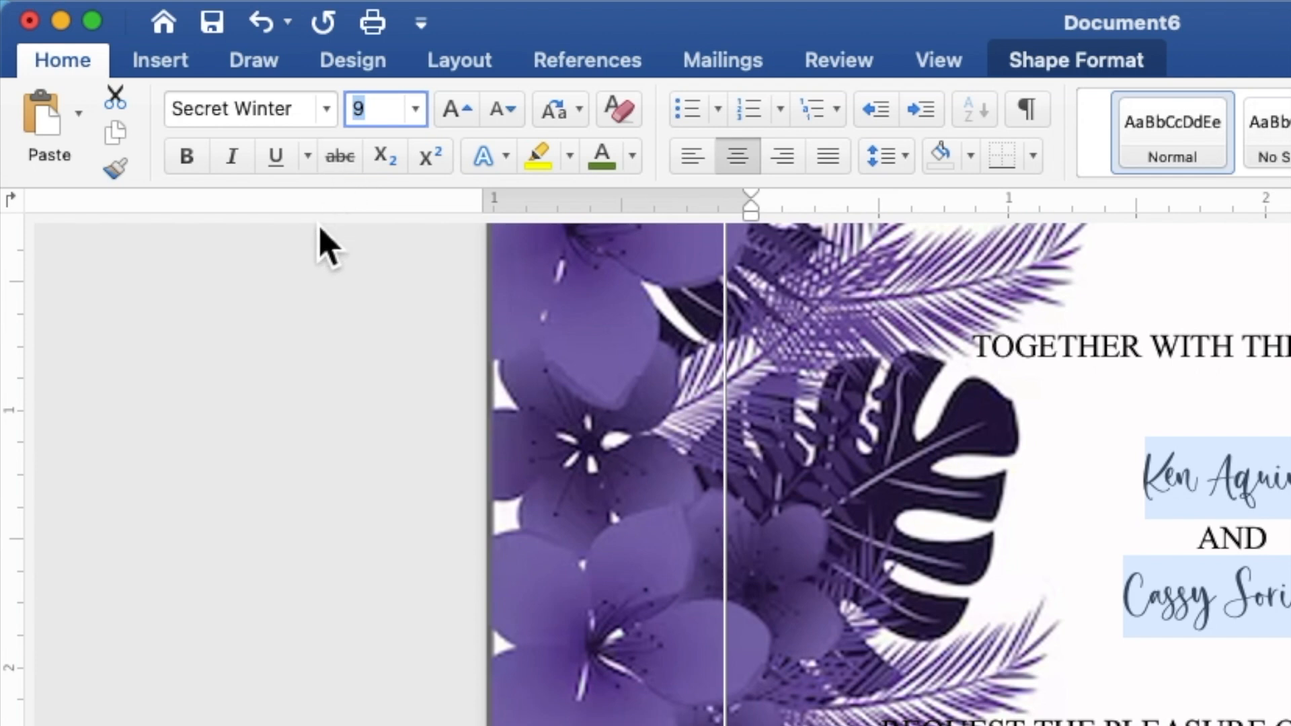
pyautogui.write('15')
pyautogui.press('Return')
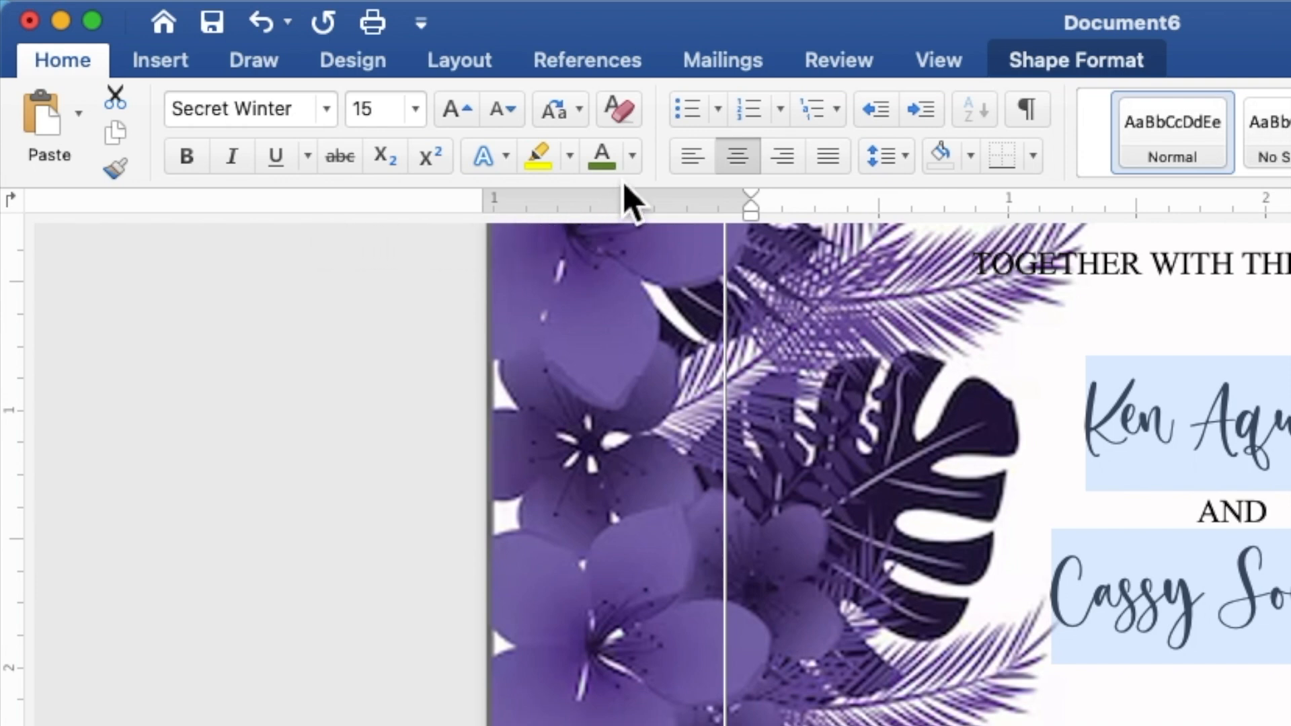
# Step: Color the couple's names and 'Reception to follow' purple from Recent Colors, then reselect both names
pyautogui.click(632, 156)
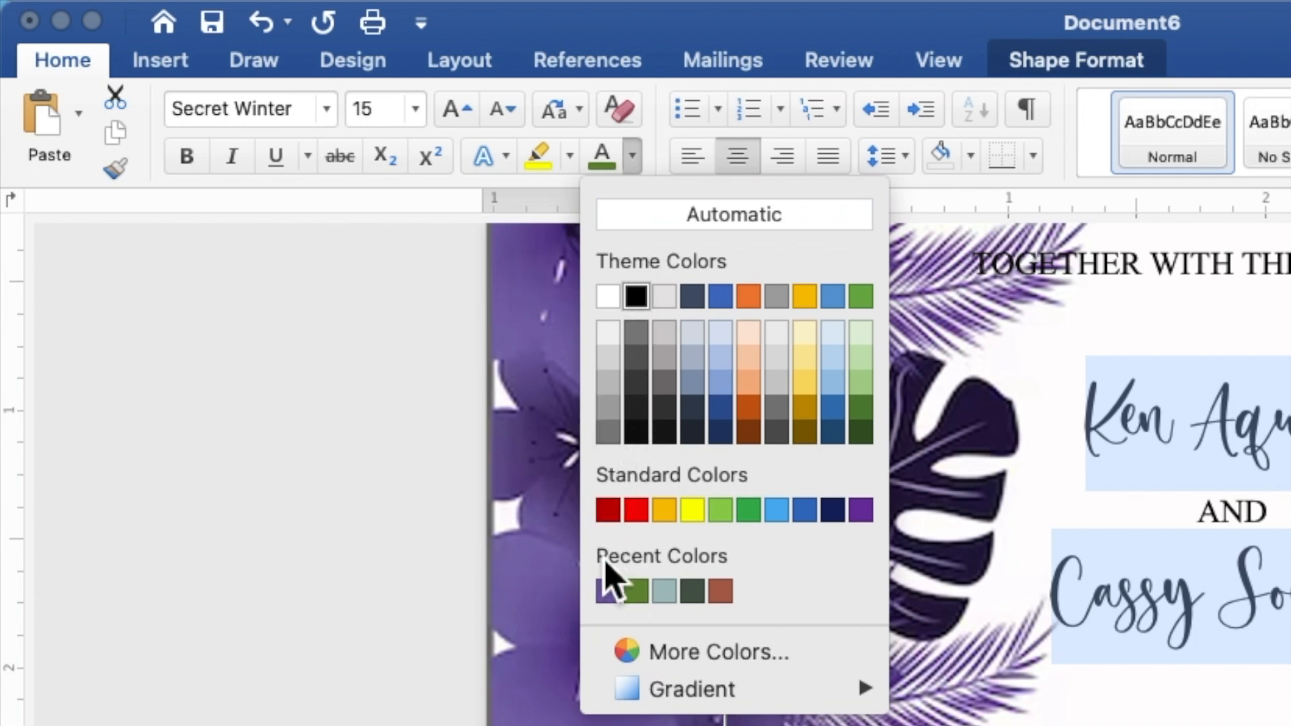
pyautogui.click(609, 591)
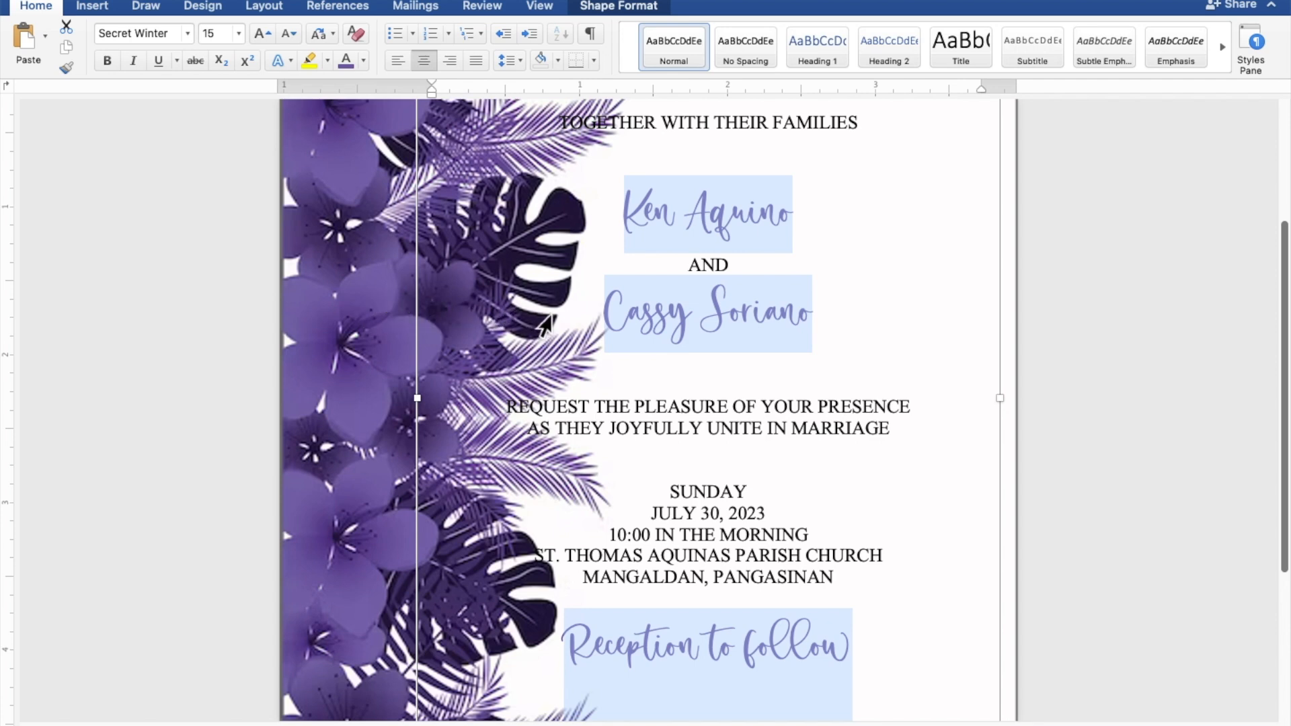
pyautogui.click(774, 319)
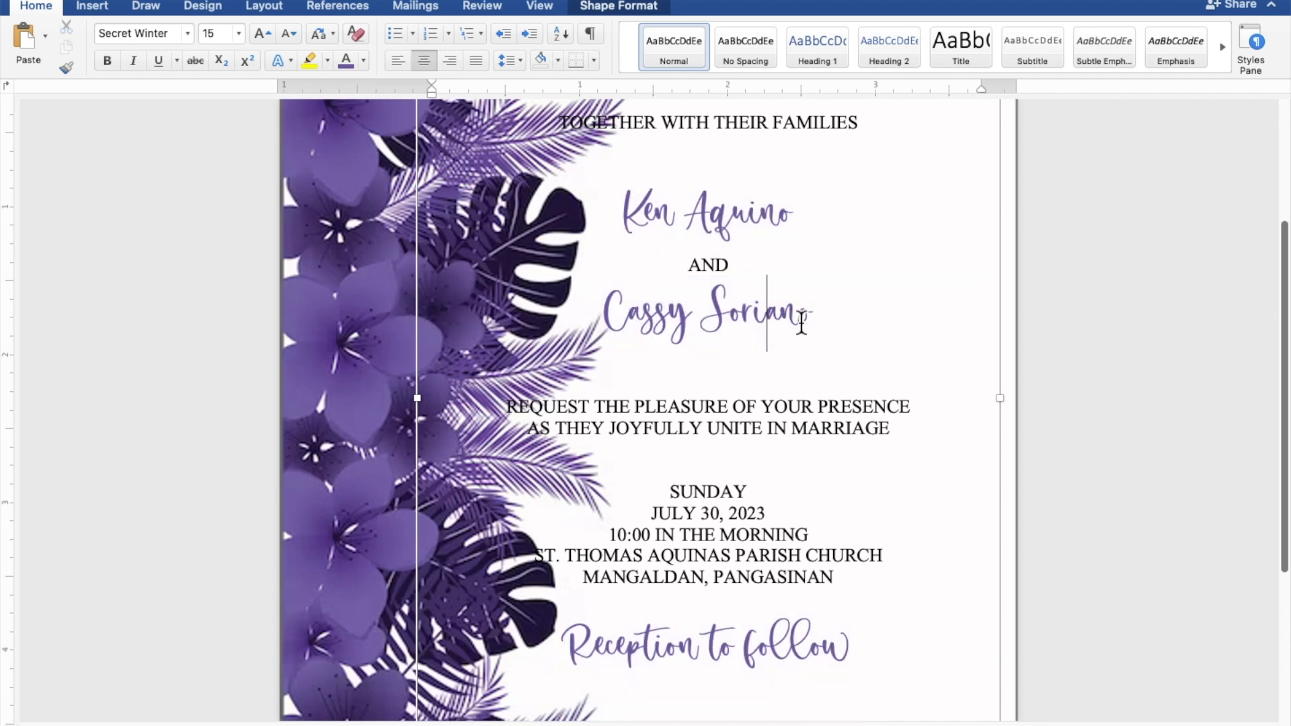
pyautogui.moveTo(826, 317); pyautogui.dragTo(641, 312)
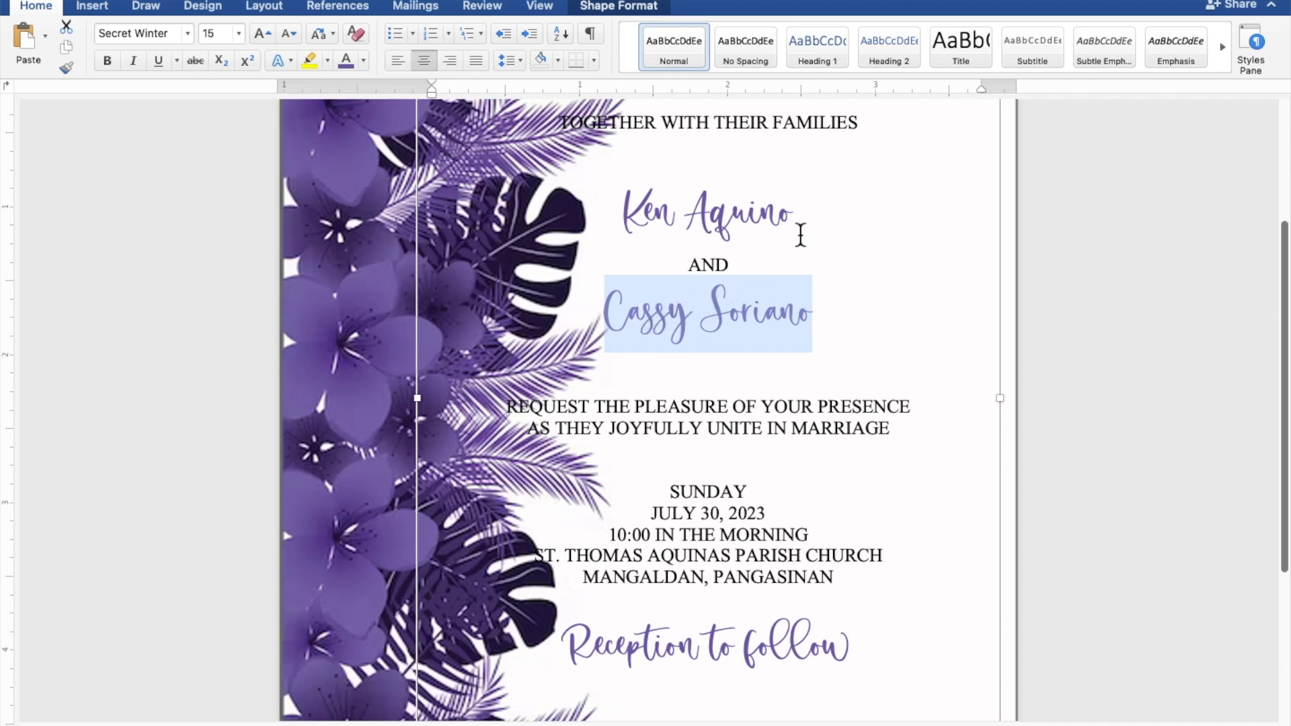
pyautogui.moveTo(811, 222); pyautogui.dragTo(644, 218)
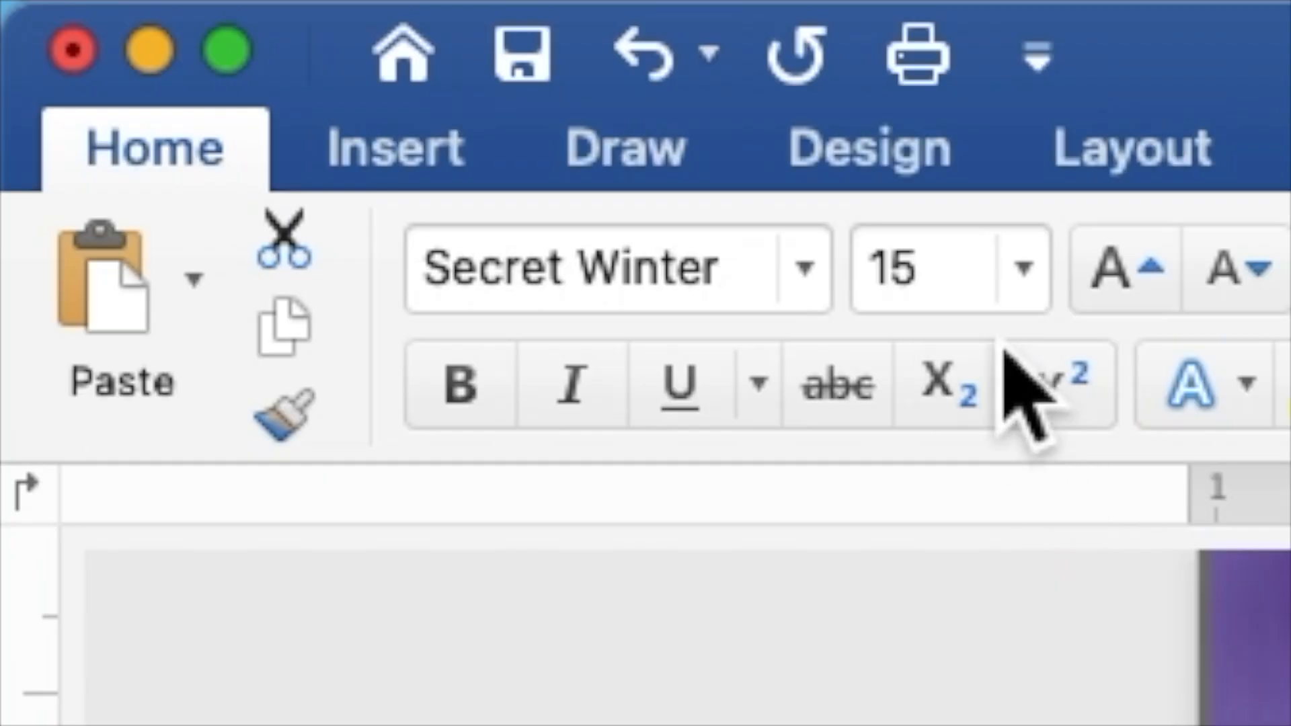
# Step: Set the two selected names in Secret Winter script to font size 25
pyautogui.click(224, 39)
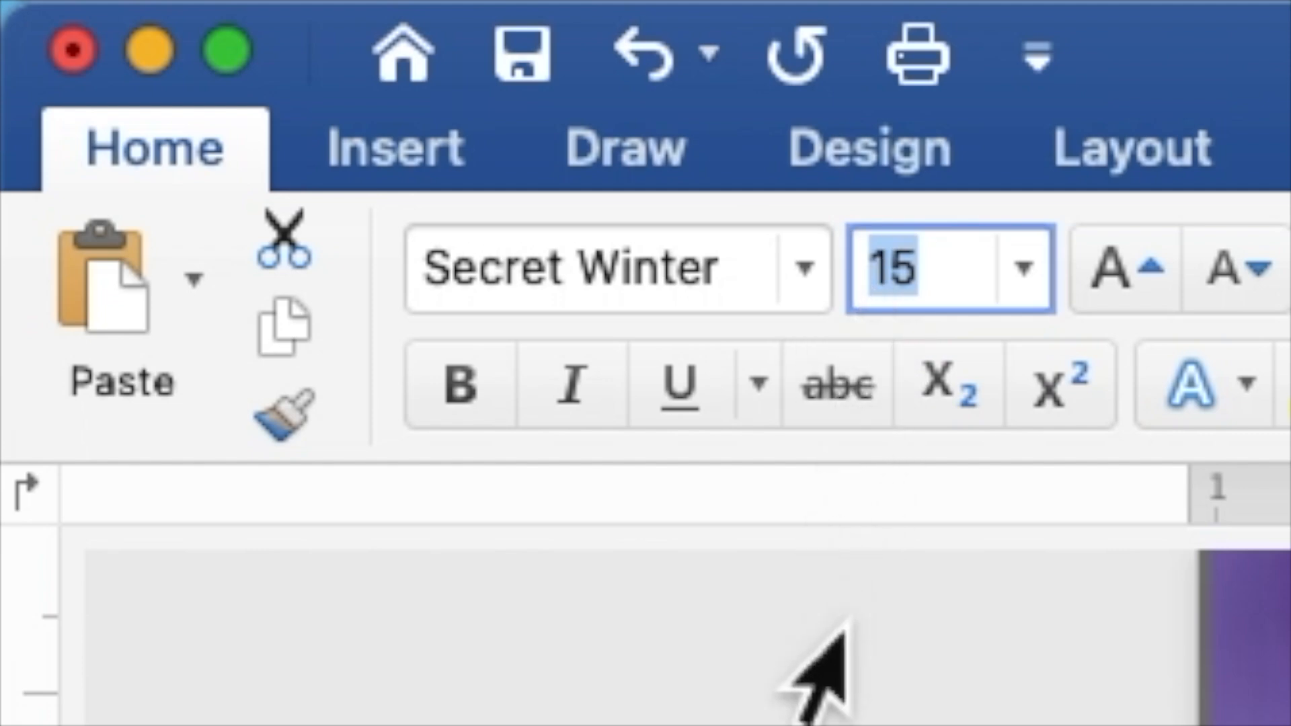
pyautogui.write('25')
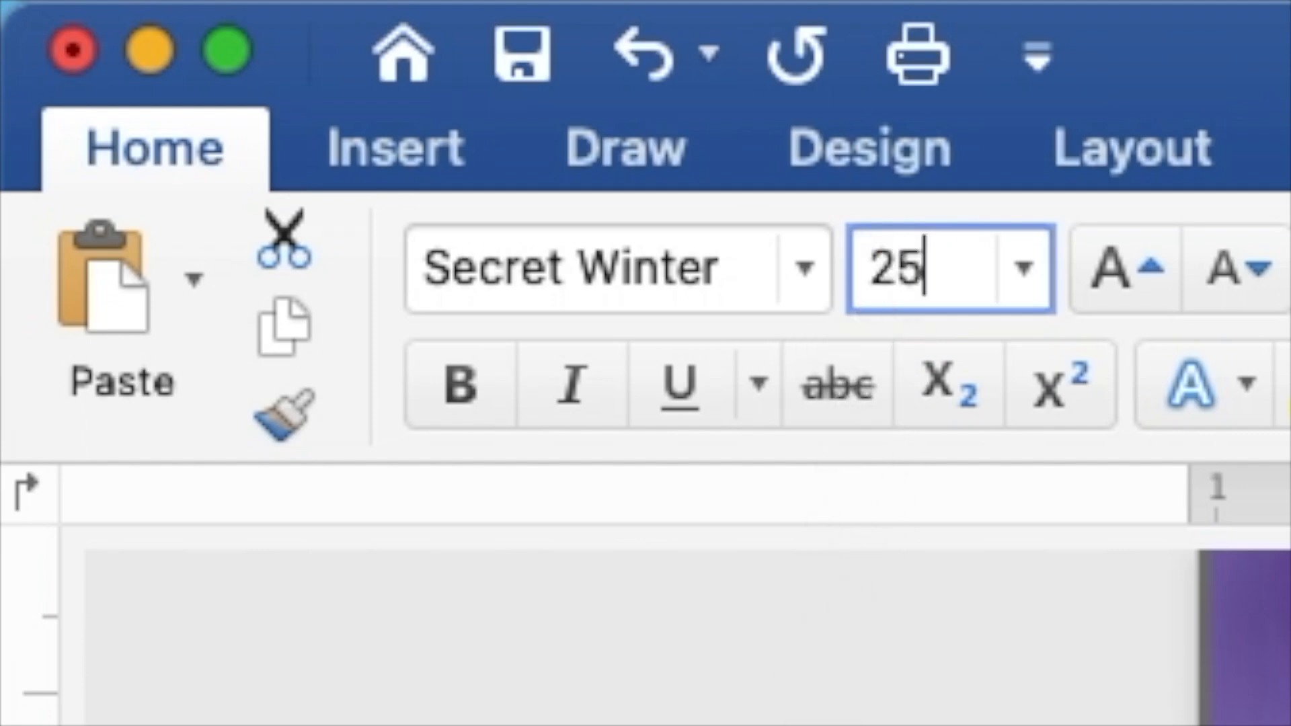
pyautogui.press('Return')
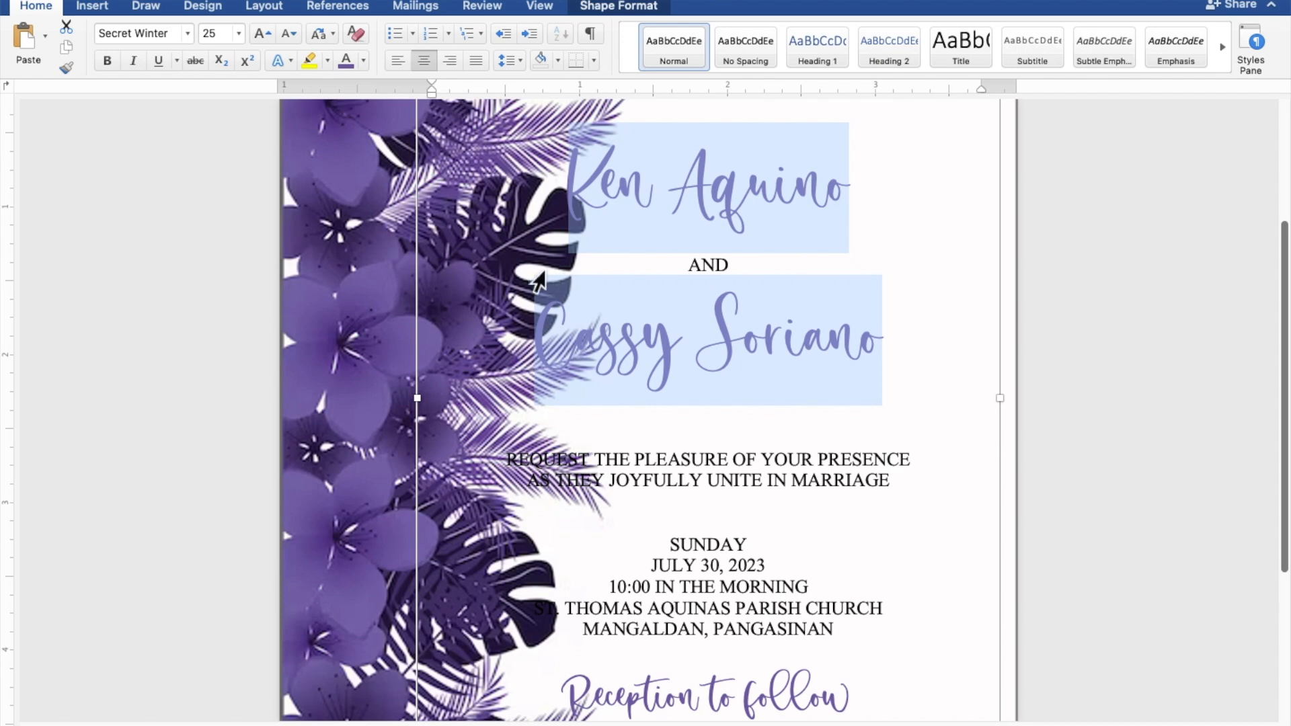
pyautogui.scroll(-2, 552, 272)
pyautogui.scroll(-4, 547, 283)
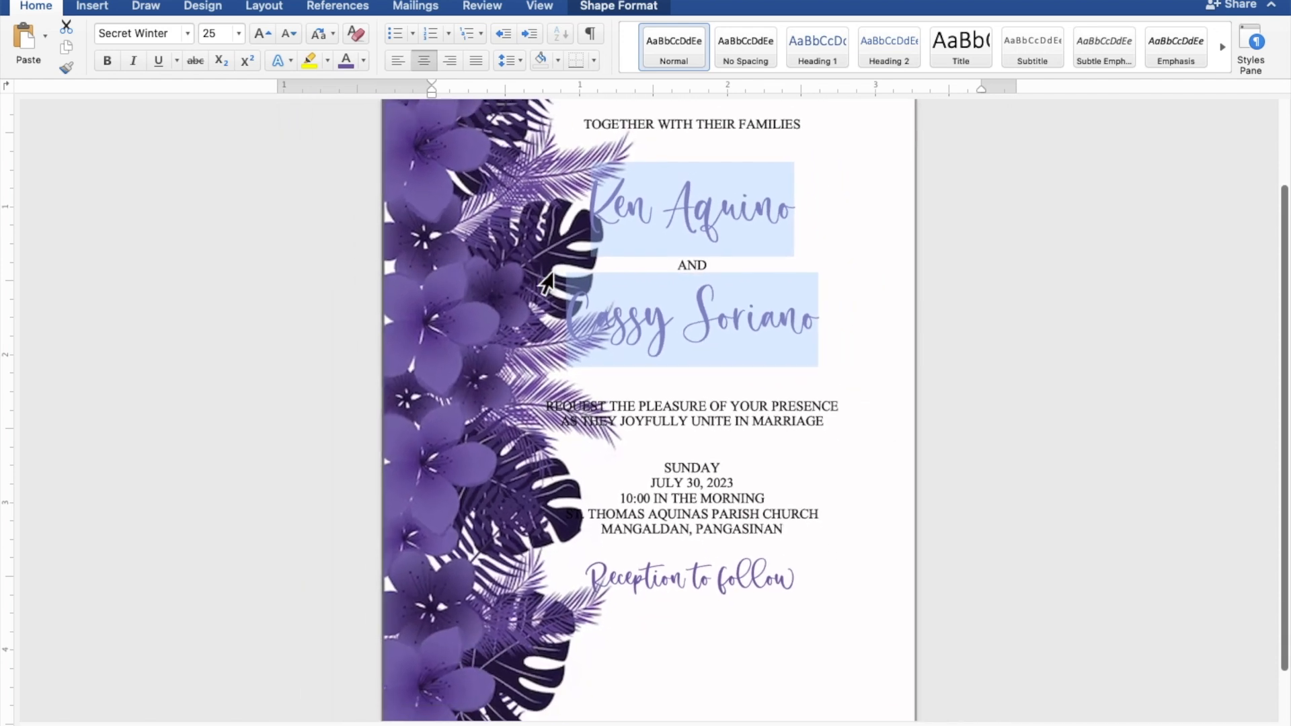
pyautogui.scroll(-3, 548, 282)
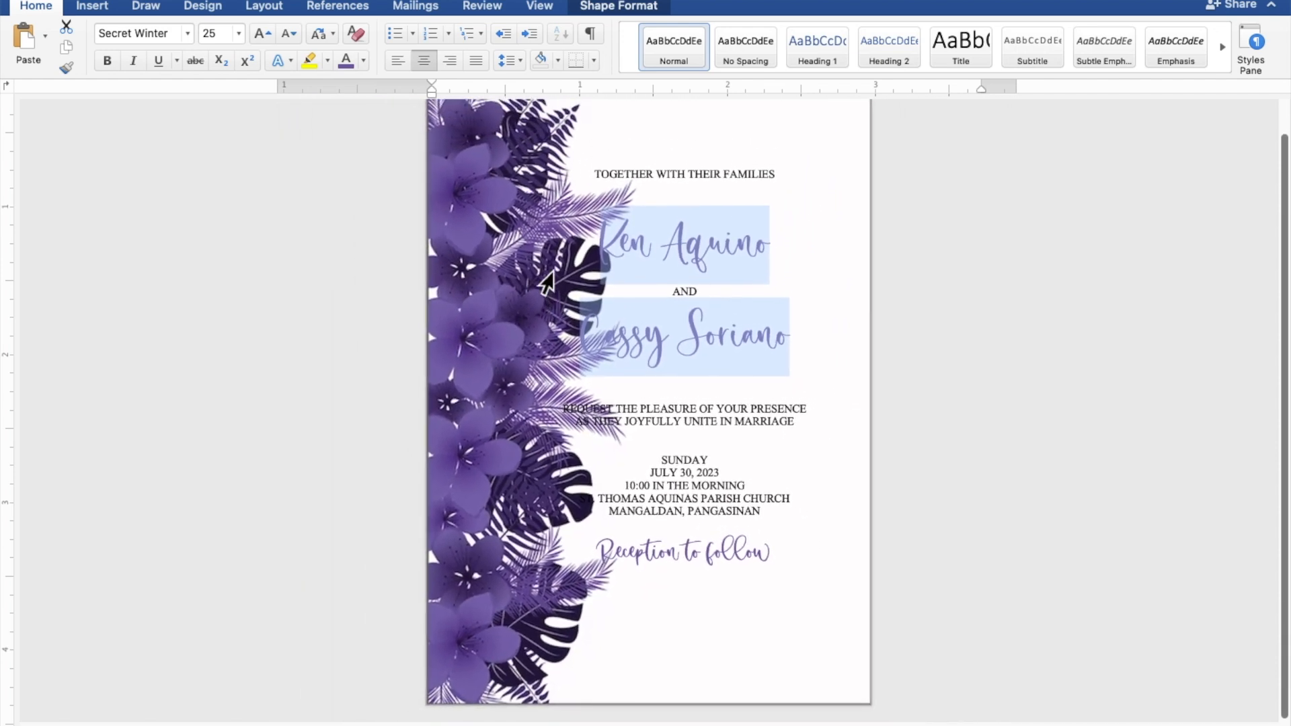
pyautogui.scroll(-1, 548, 282)
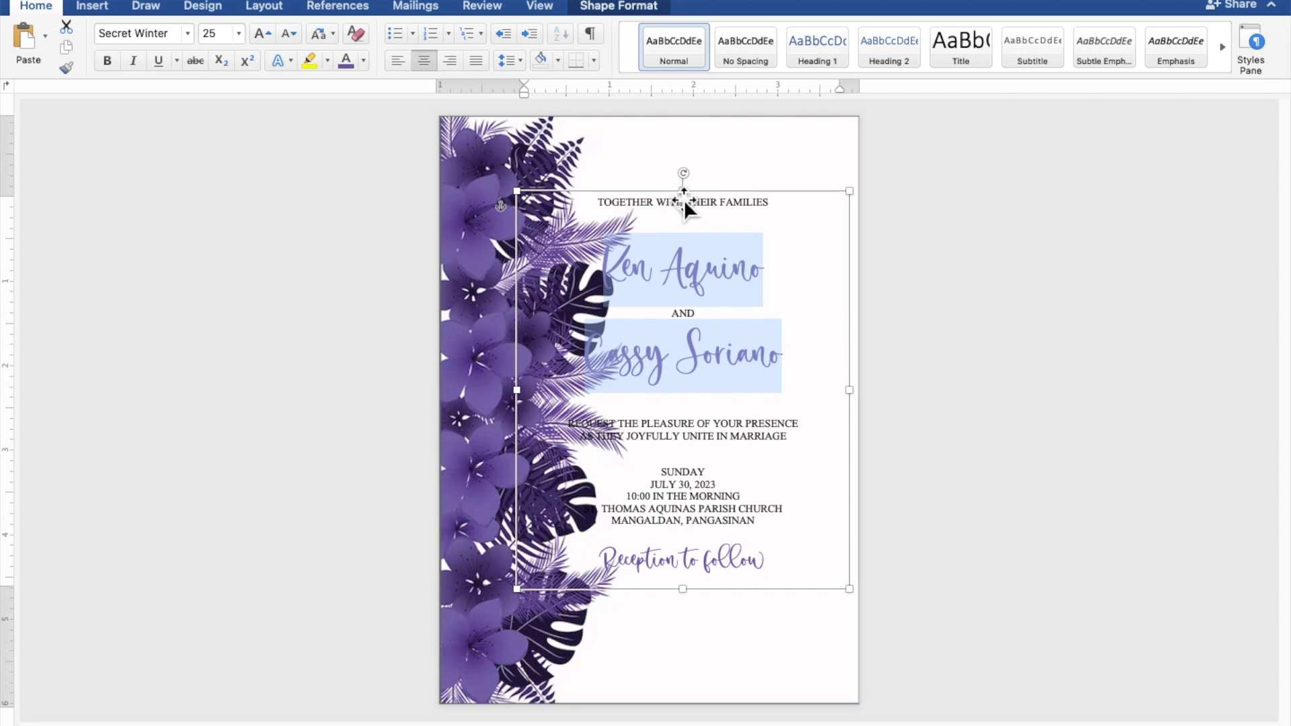
# Step: Resize the text box taller and move its left edge past the flowers, about 3.03" × 5.96"
pyautogui.moveTo(693, 202); pyautogui.dragTo(696, 163)
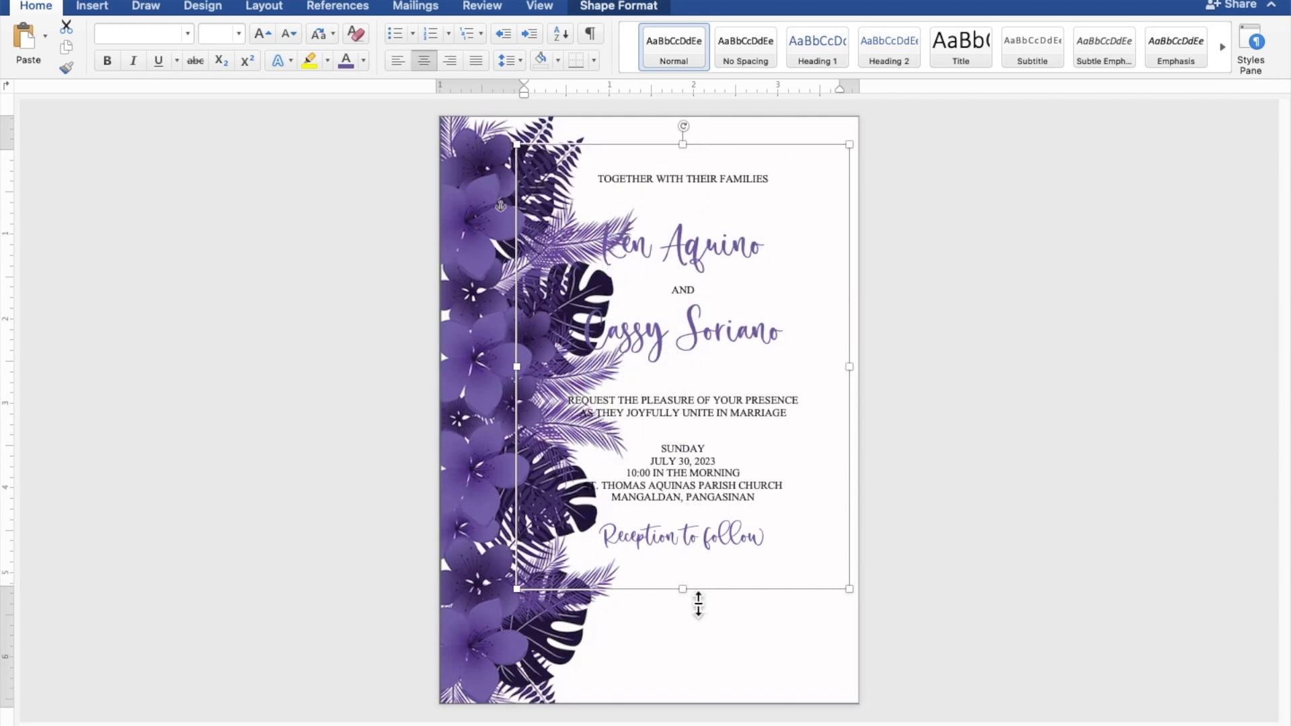
pyautogui.moveTo(693, 605); pyautogui.dragTo(693, 653)
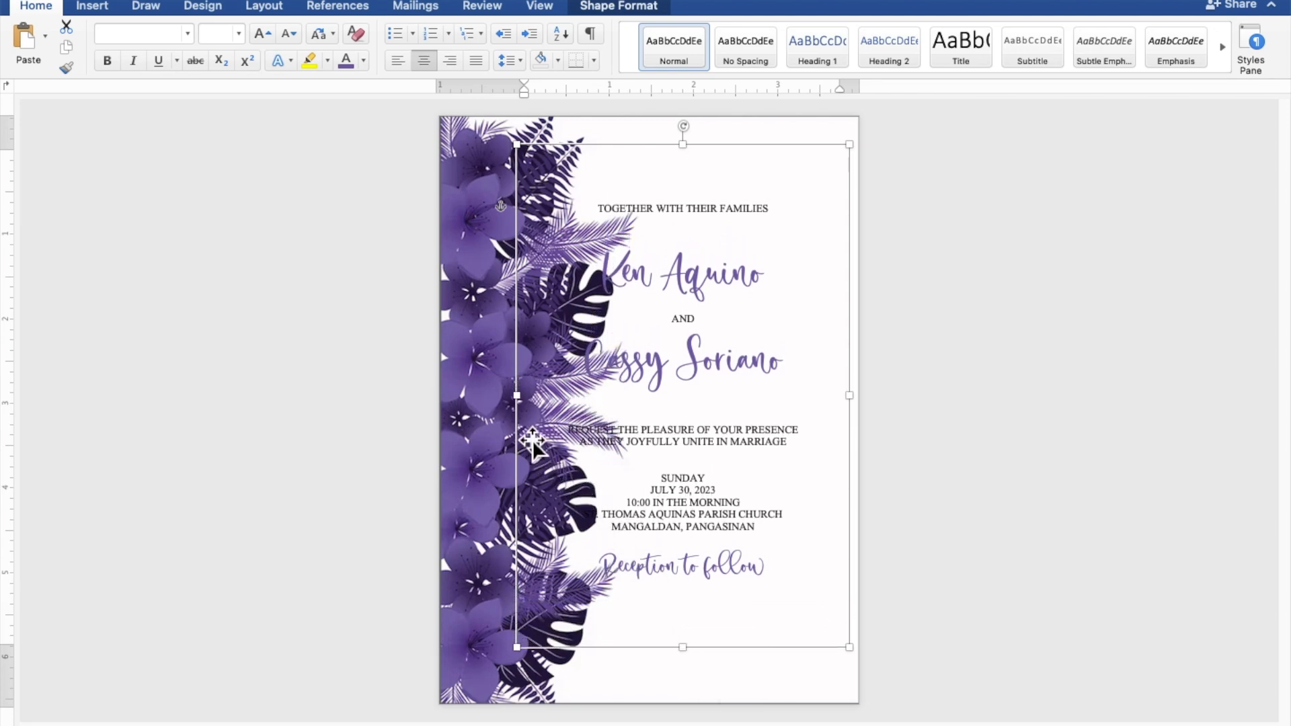
pyautogui.moveTo(528, 408); pyautogui.dragTo(614, 426)
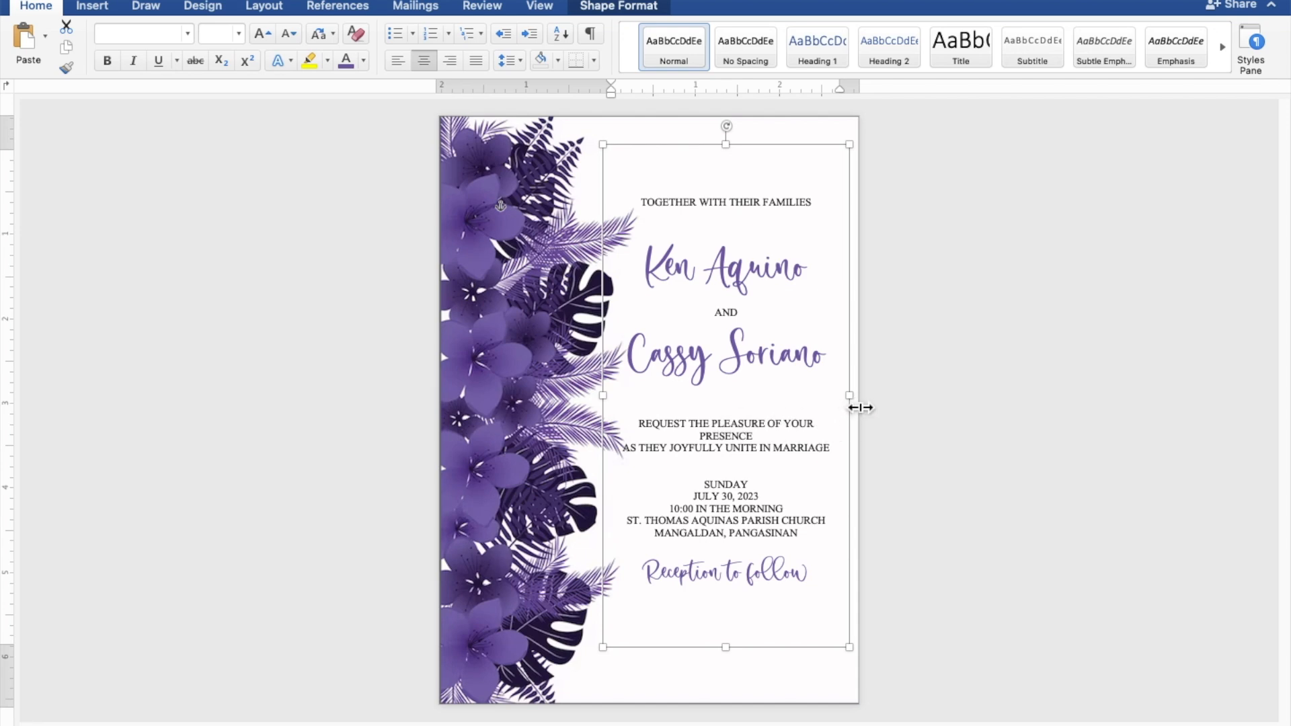
pyautogui.moveTo(859, 406); pyautogui.dragTo(870, 409)
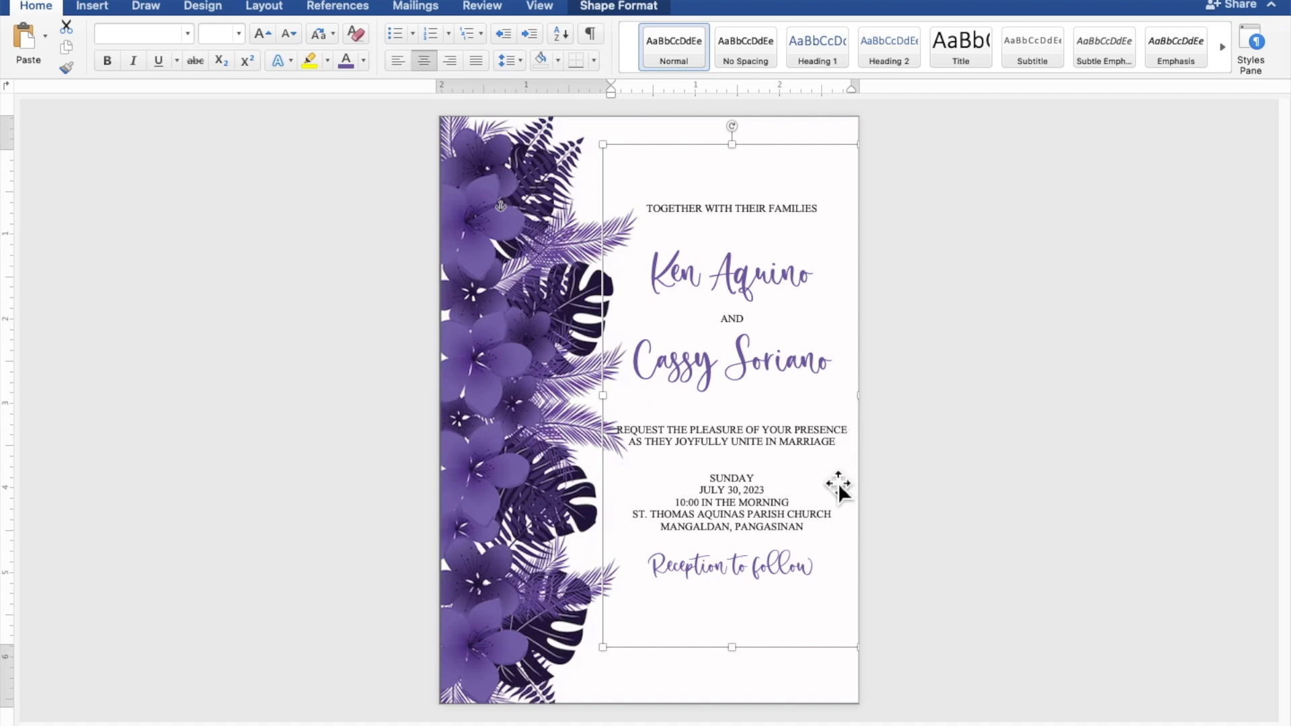
# Step: Add blank lines before 'Reception to follow' and below the names and 'TOGETHER WITH THEIR FAMILIES'
pyautogui.click(733, 539)
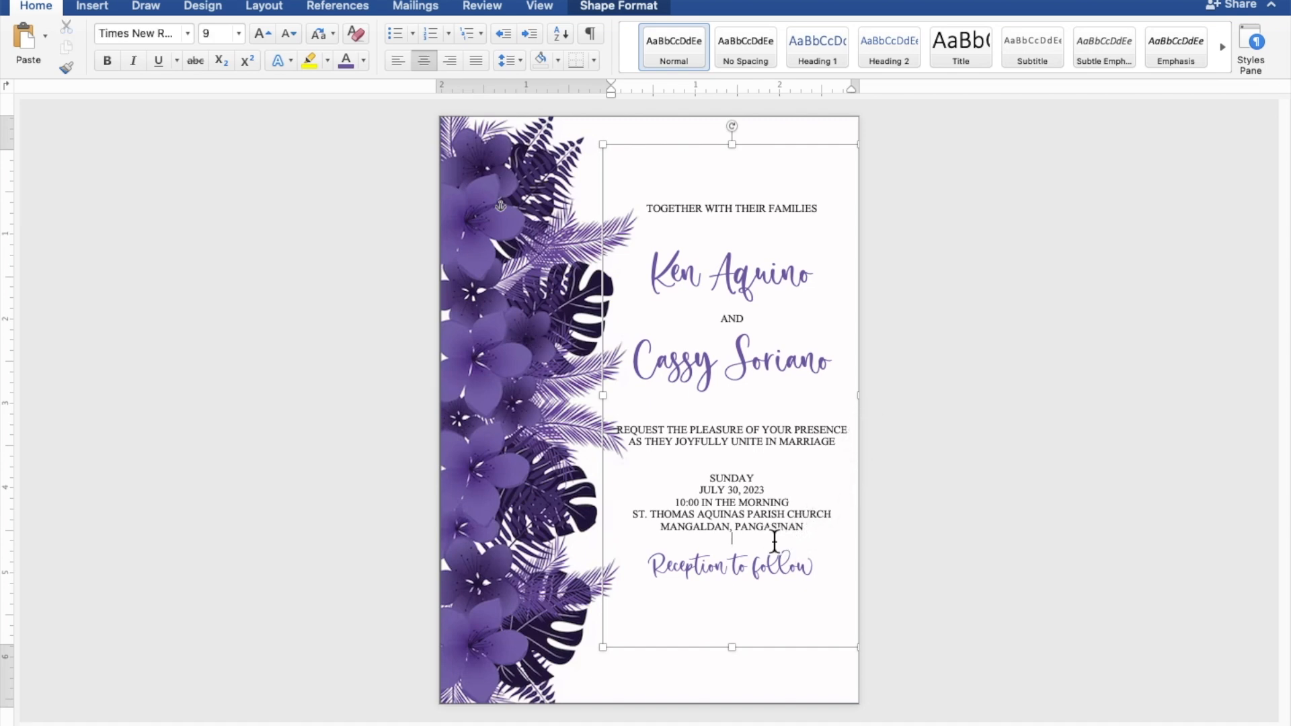
pyautogui.press('Return')
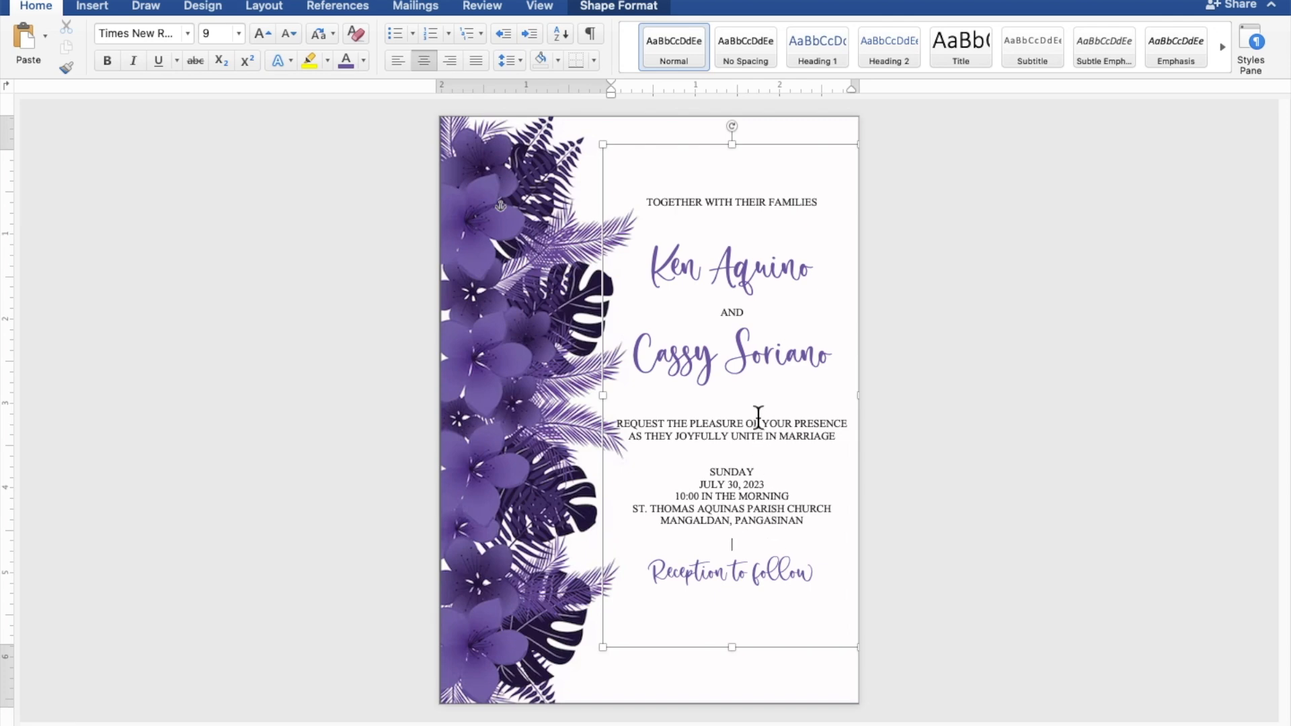
pyautogui.press('Return')
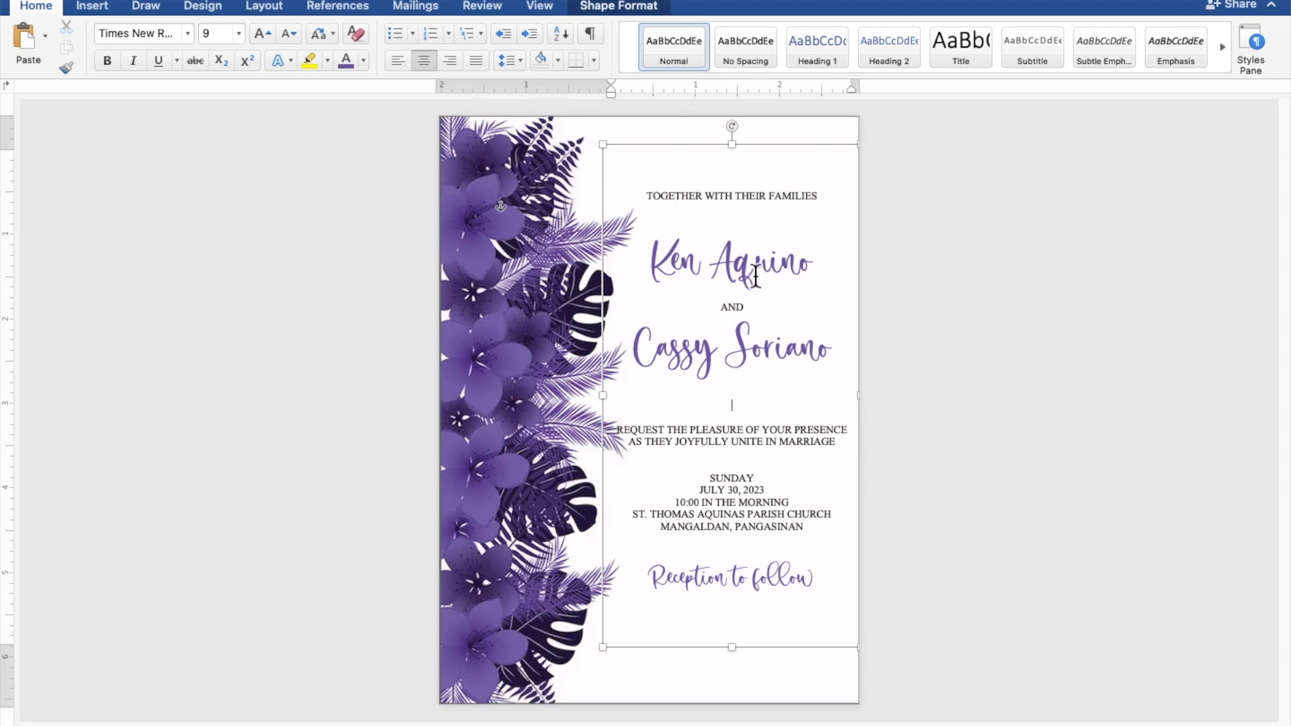
pyautogui.press('Return')
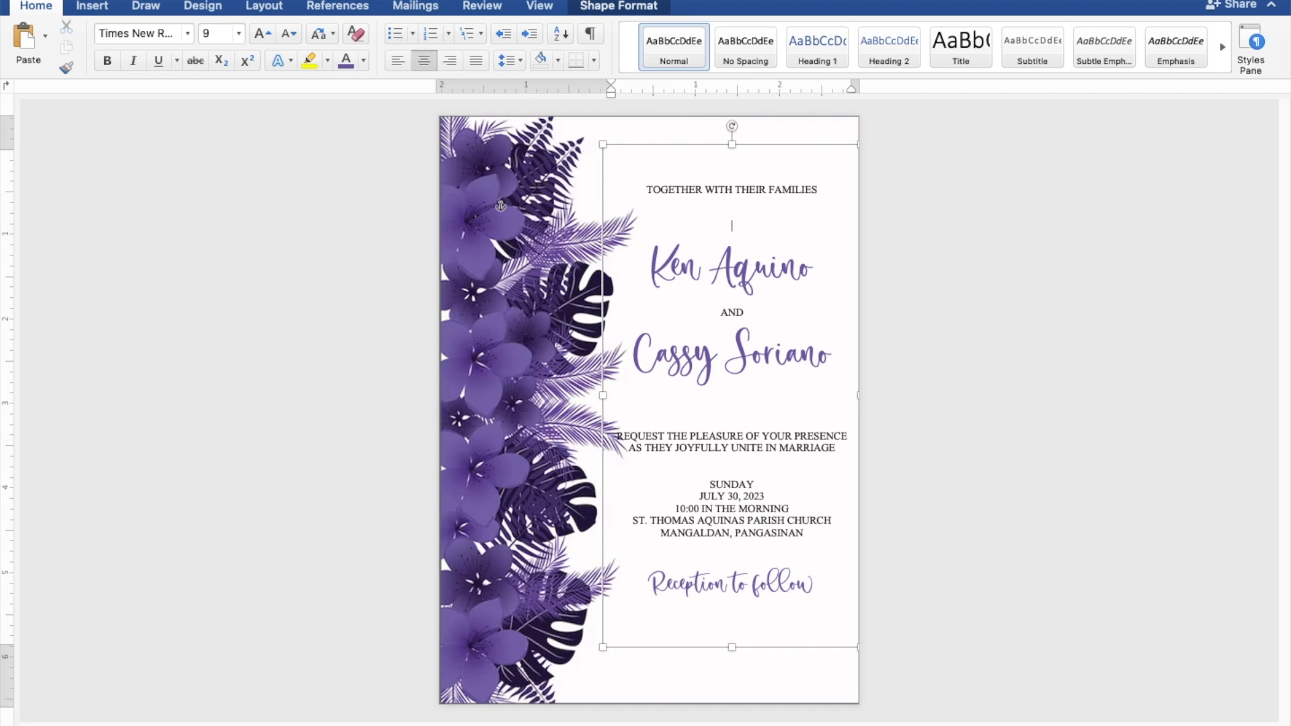
# Step: Nudge the whole text box slightly down and to the right, then deselect it
pyautogui.click(776, 152)
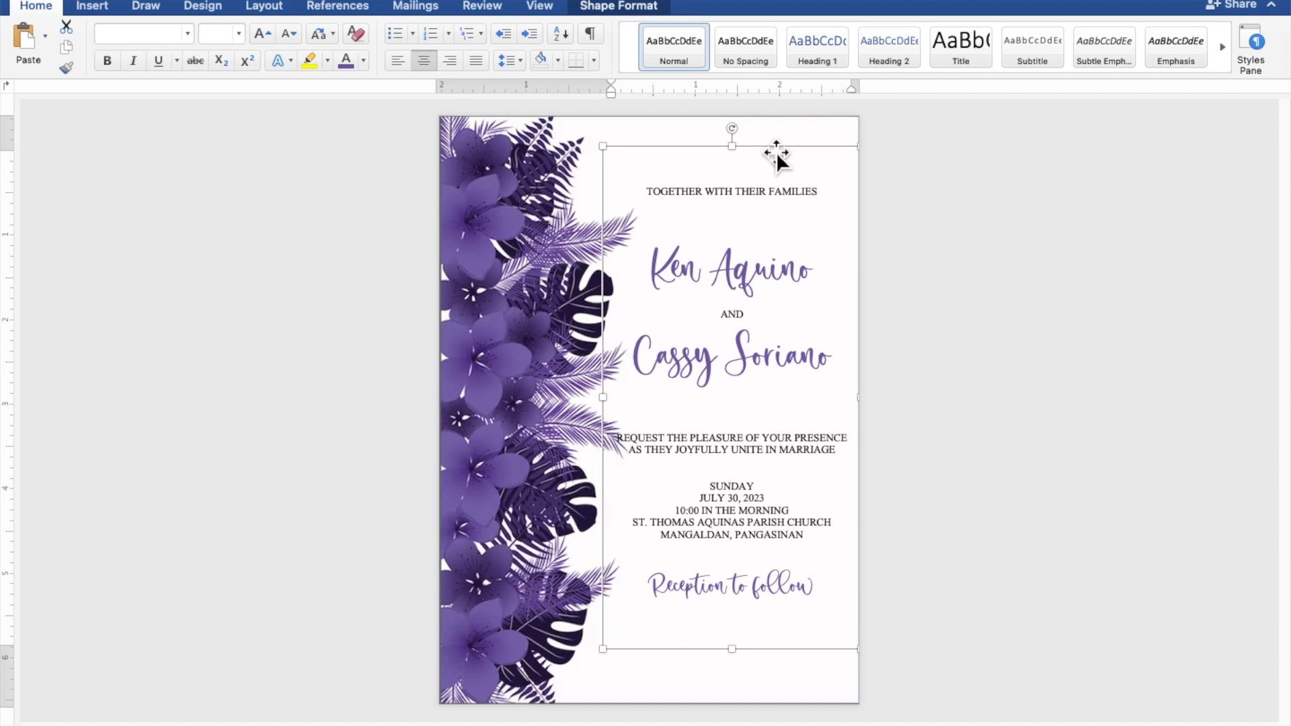
pyautogui.press('Down')
pyautogui.press('Down')
pyautogui.press('Down')
pyautogui.press('Down')
pyautogui.press('Down')
pyautogui.press('Down')
pyautogui.press('Down')
pyautogui.press('Right')
pyautogui.press('Right')
pyautogui.press('Right')
pyautogui.press('Right')
pyautogui.press('Down')
pyautogui.press('Down')
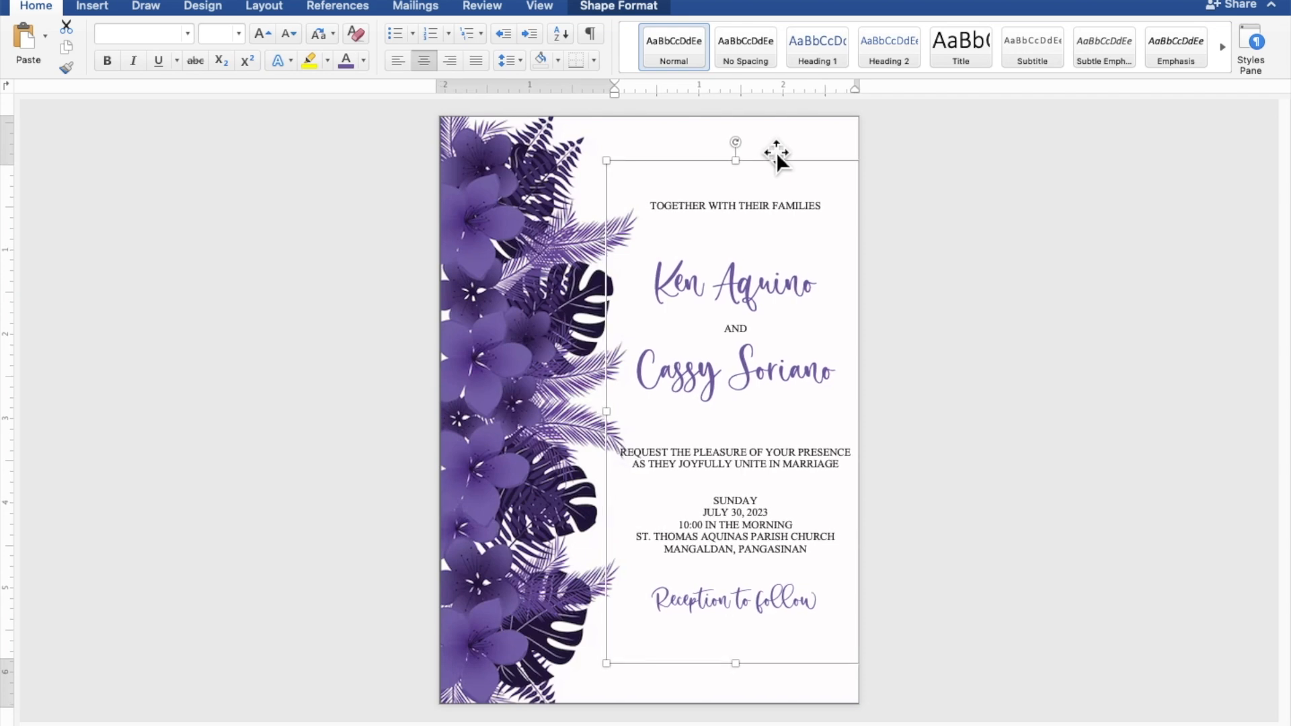
pyautogui.press('Down')
pyautogui.press('Down')
pyautogui.press('Down')
pyautogui.press('Down')
pyautogui.press('Down')
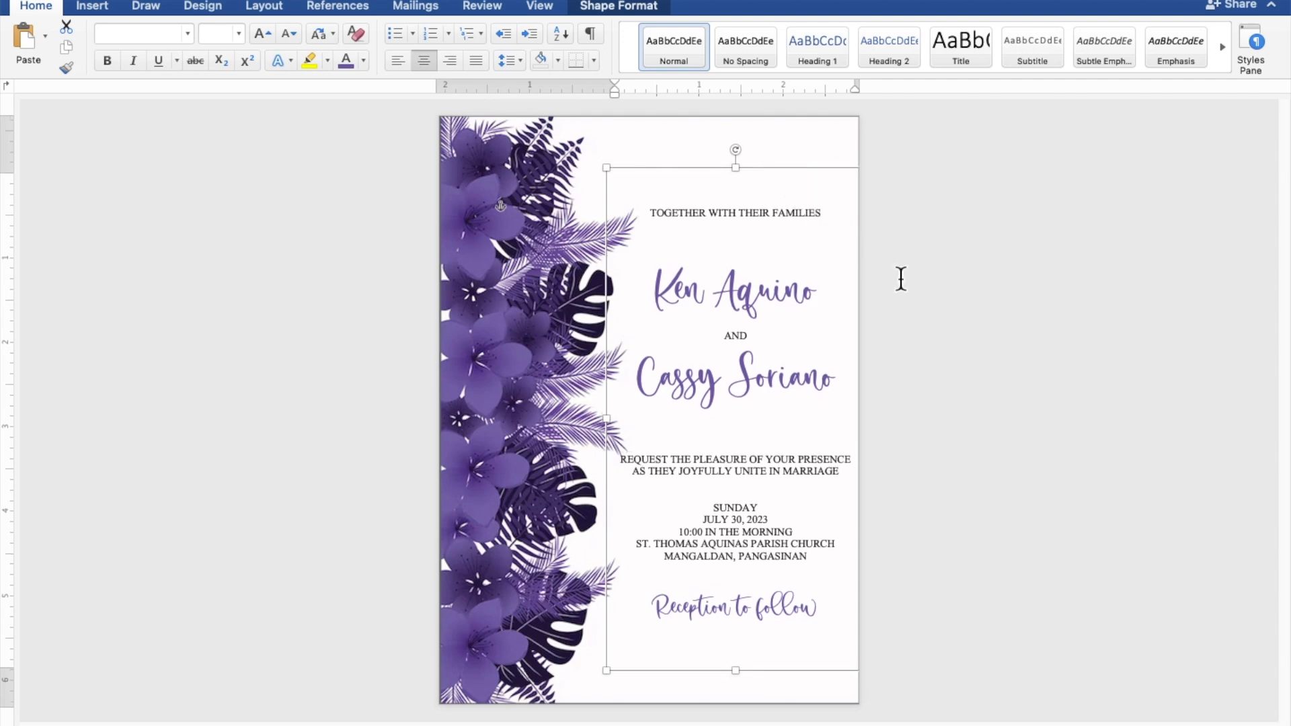
pyautogui.click(1070, 343)
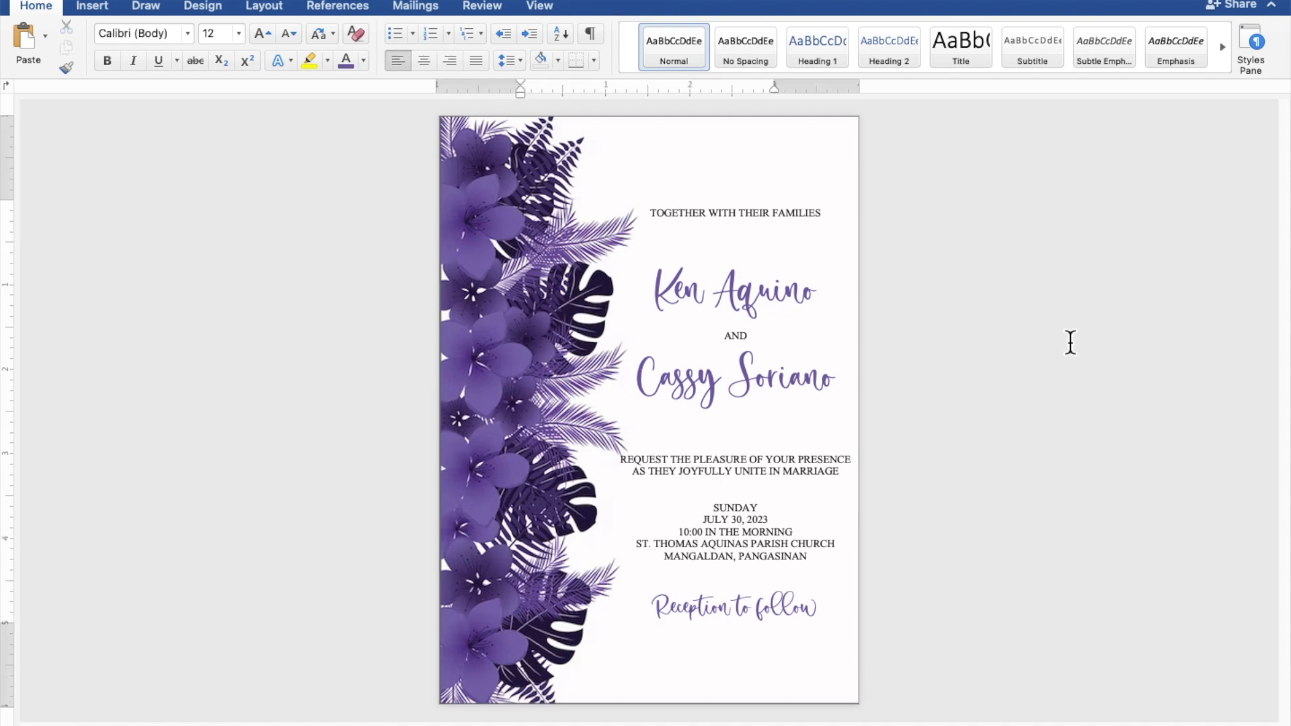